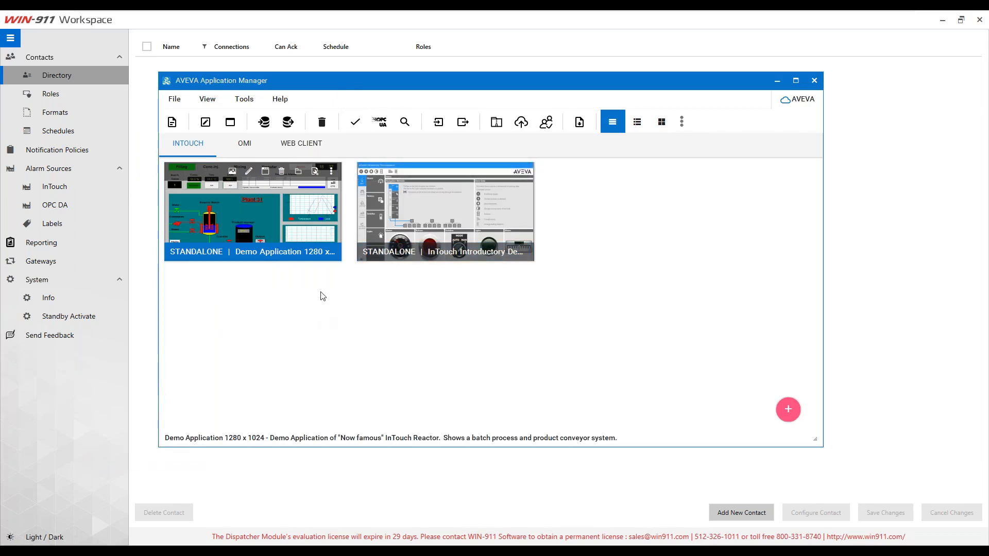
Step: Launch Demo Application 1280 x 1024 in WindowViewer from AVEVA Application Manager
left_click(283, 322)
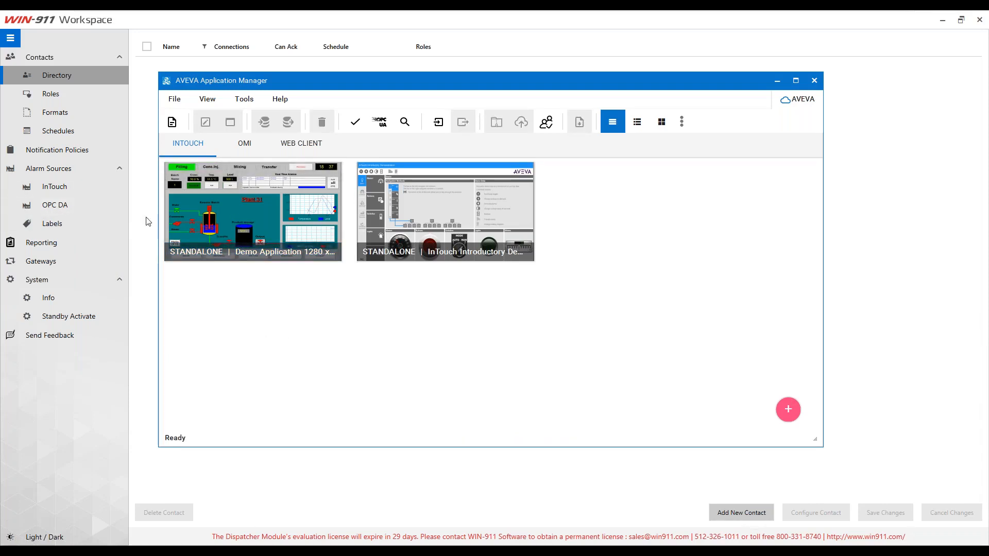
left_click(221, 209)
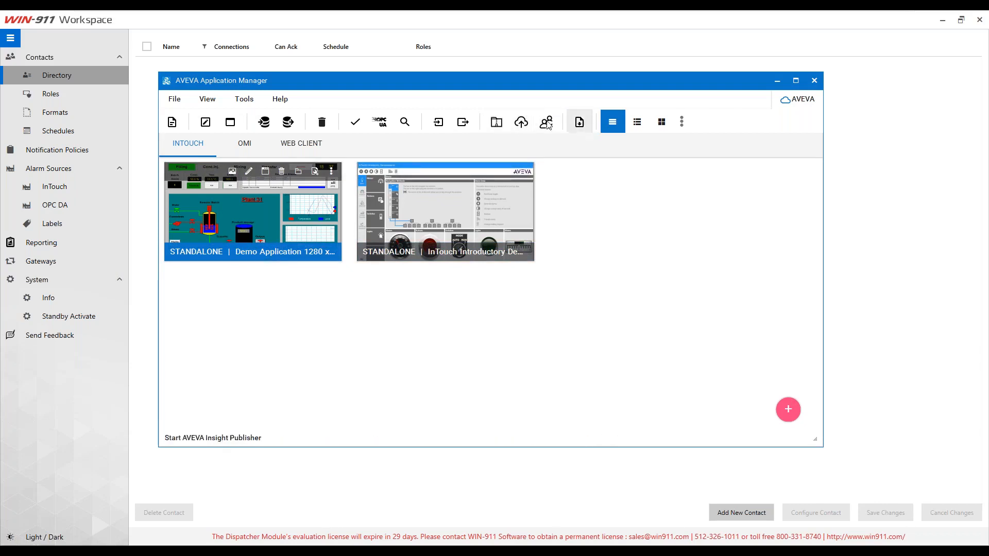
left_click(233, 123)
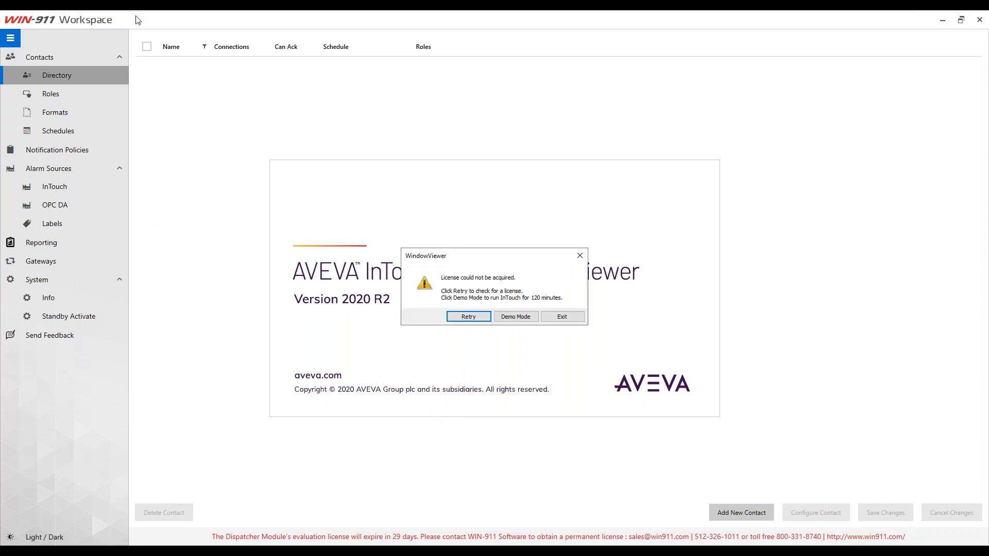
Step: Run the Plant 31 demo in demo mode, then minimize WindowViewer
left_click(512, 315)
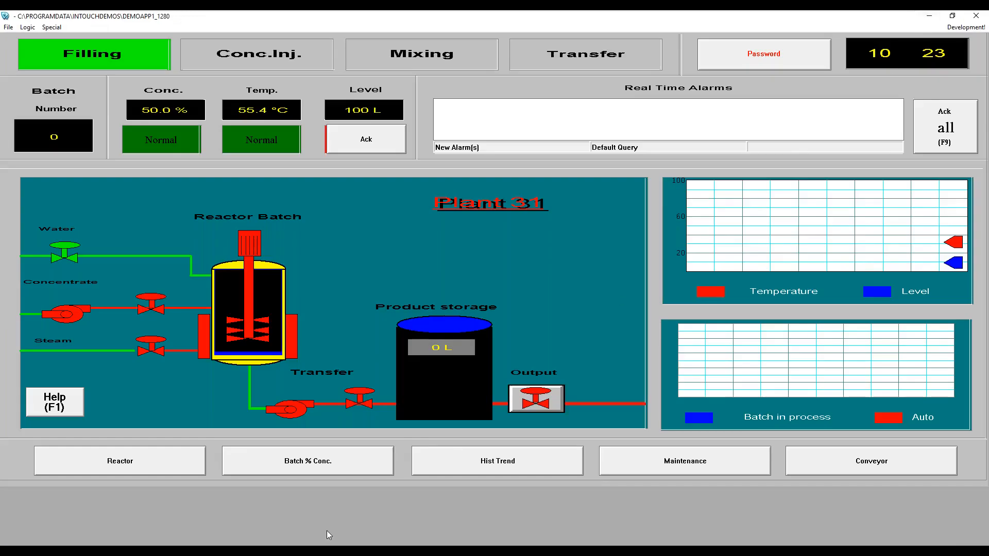
left_click(924, 18)
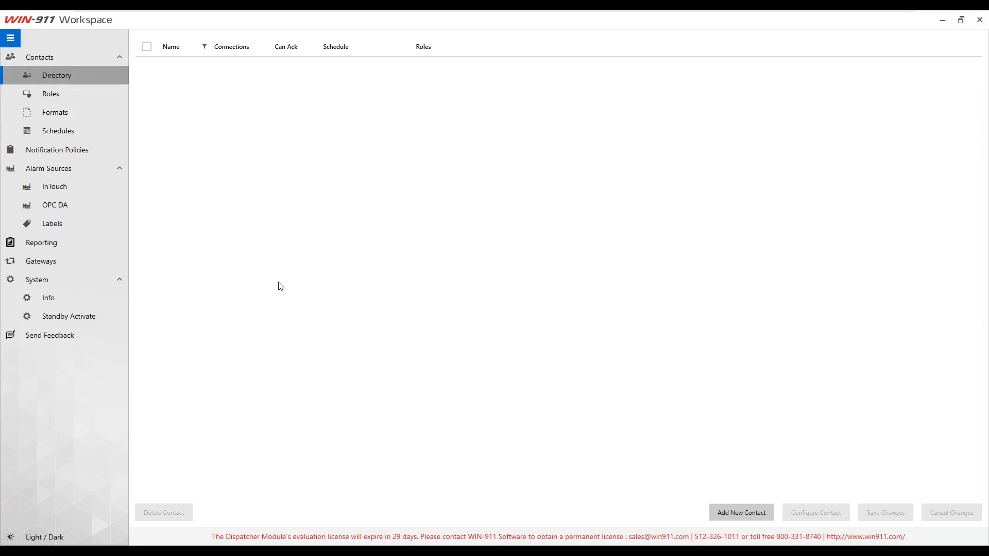
Step: Create a new contact with the contact's full name and begin adding a connection
left_click(735, 513)
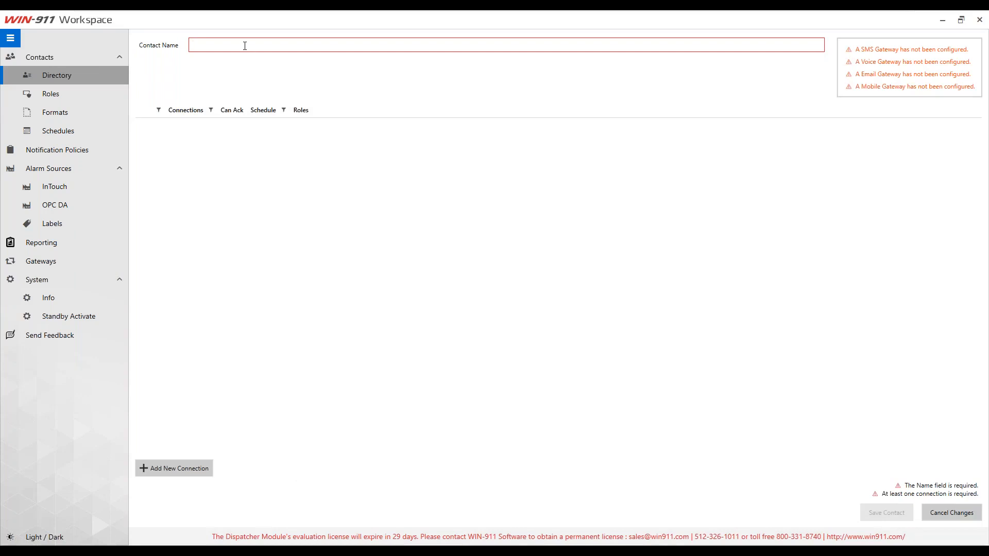
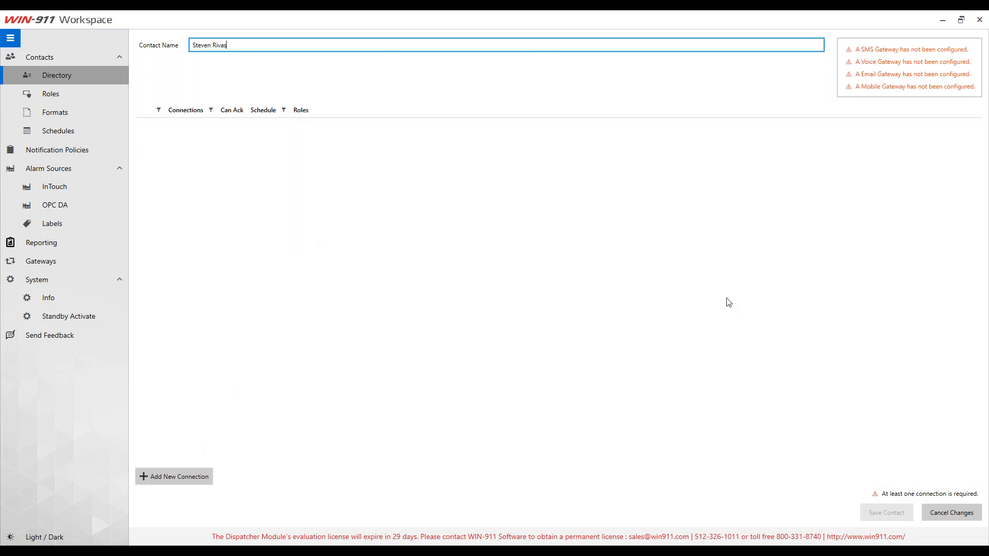
left_click(160, 480)
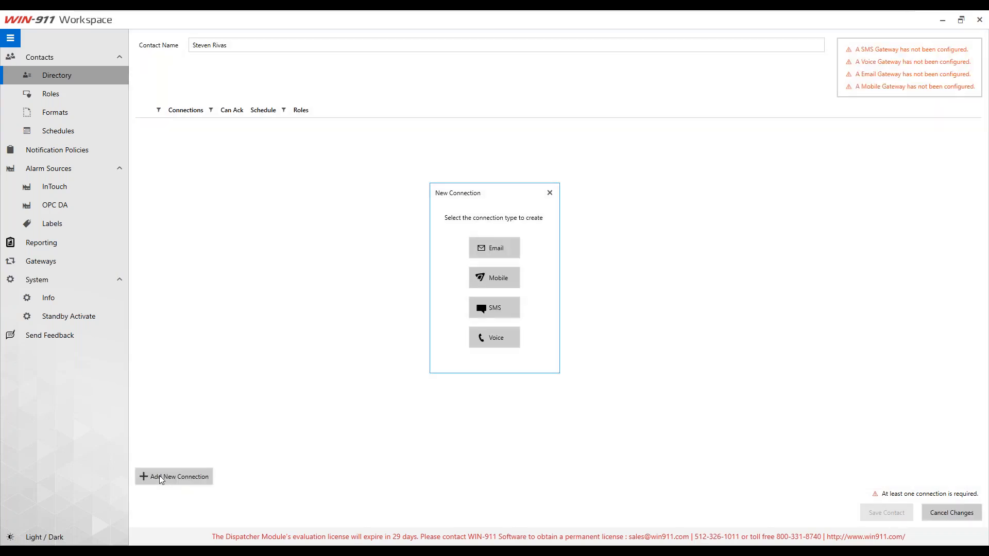
Step: Add an email connection with the contact's e-mail address, acknowledging with Ack on Any Reply
left_click(511, 249)
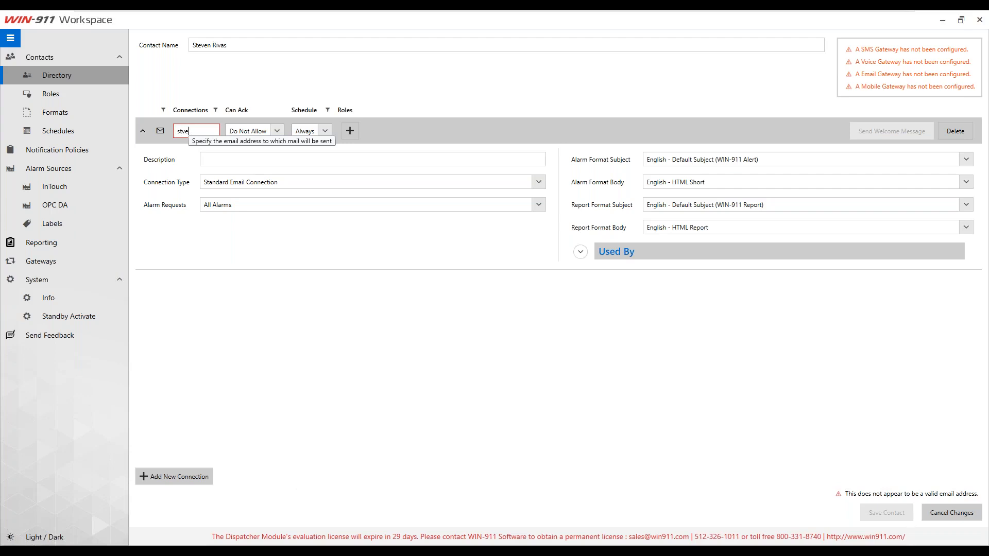
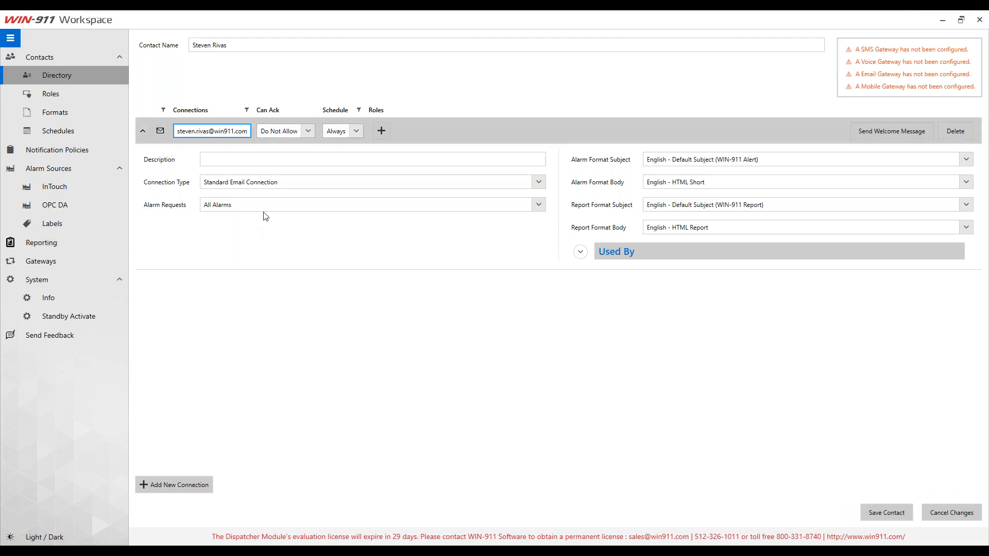
left_click(308, 132)
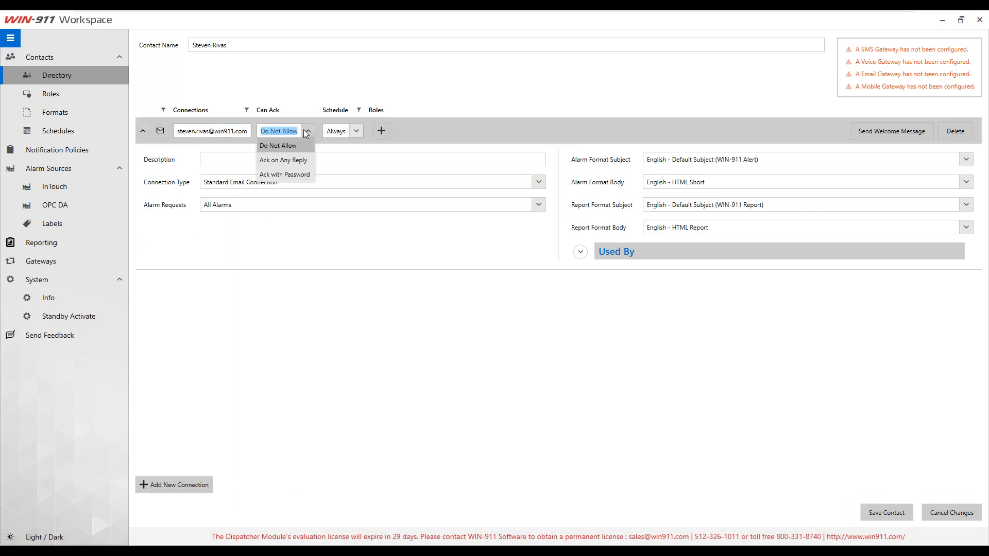
left_click(284, 159)
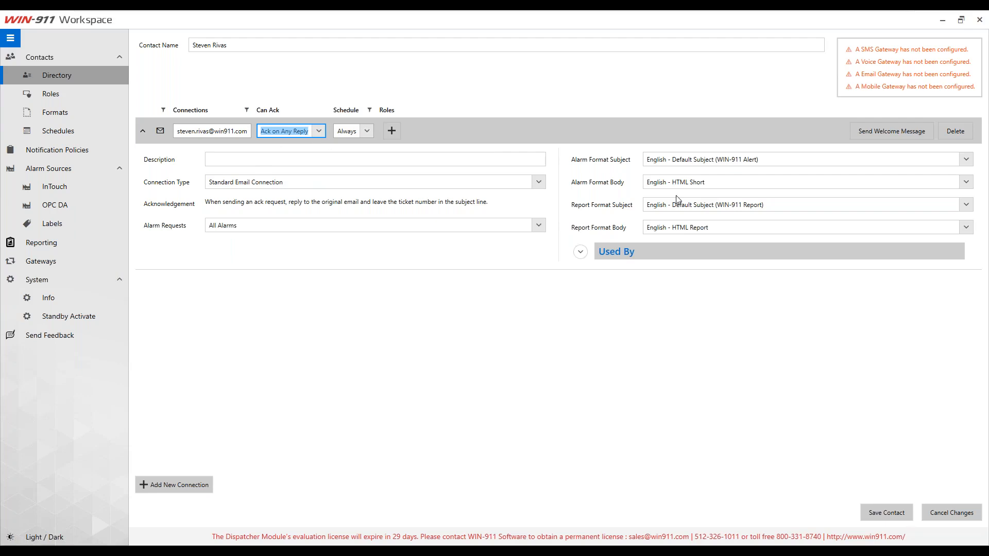
Step: Keep English - HTML Short as the alarm body format and go to the Formats page
left_click(652, 181)
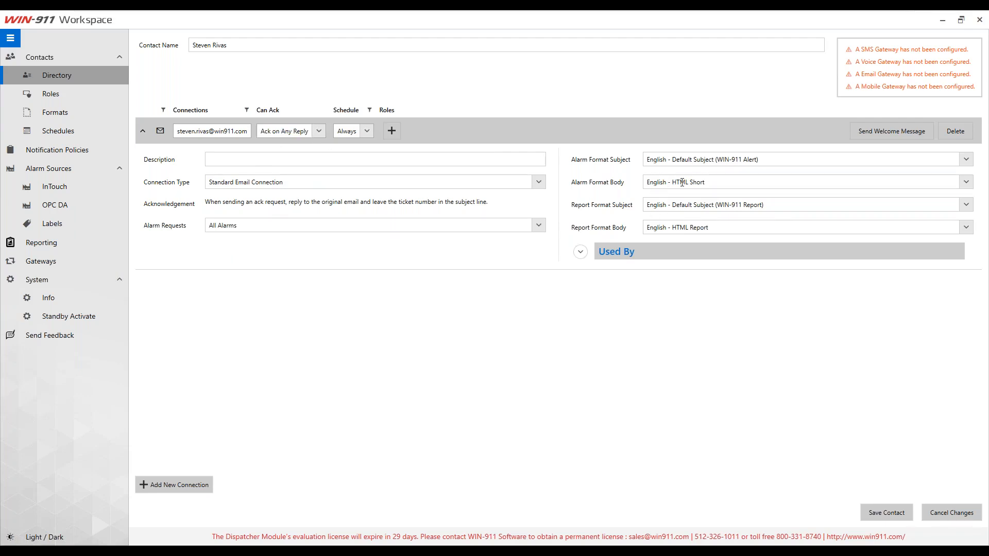
left_click(969, 179)
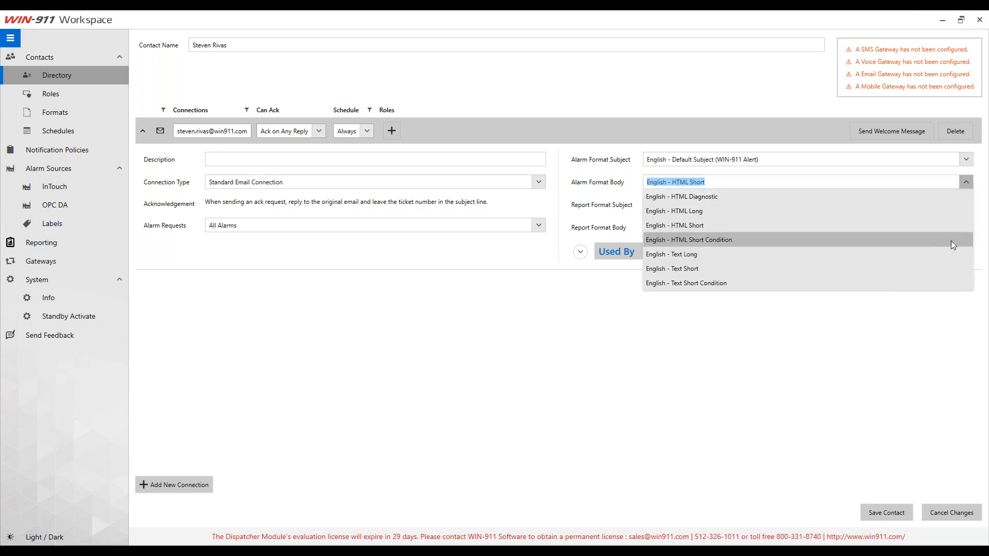
left_click(980, 180)
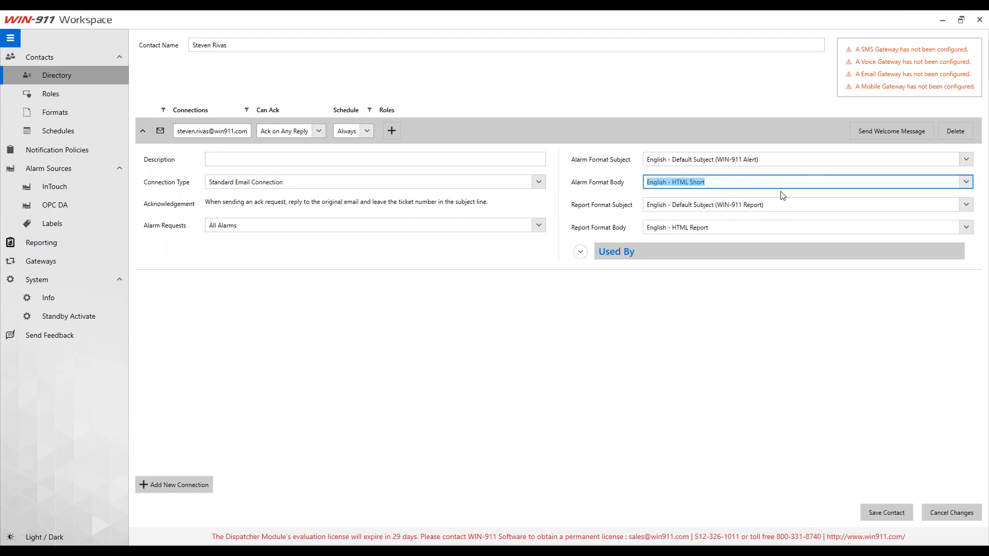
left_click(714, 181)
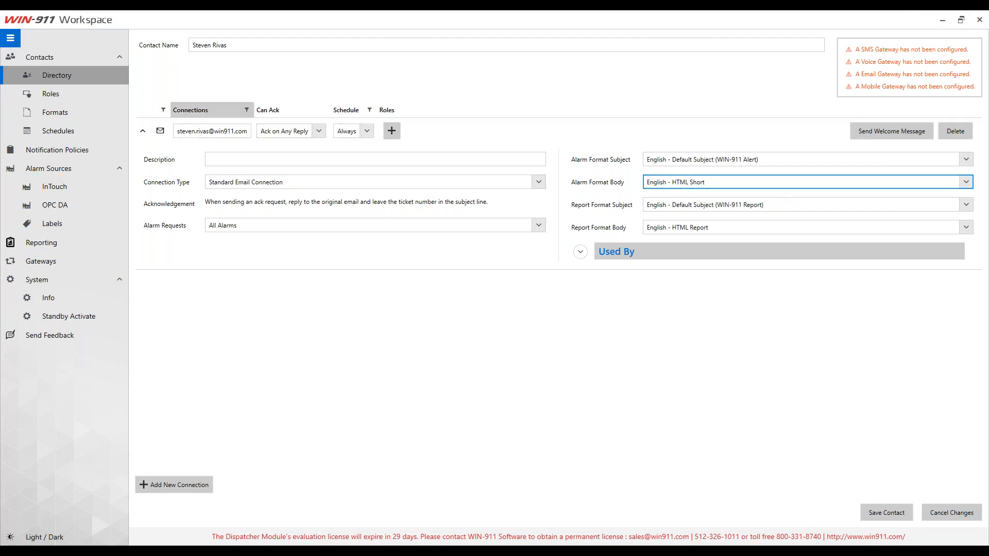
left_click(51, 113)
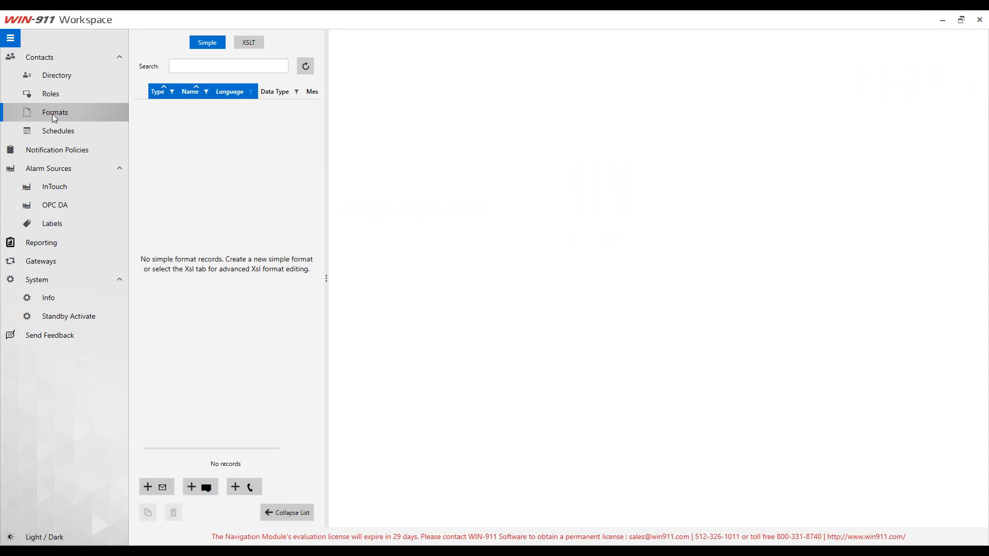
Step: Create a new email format named Demo Format whose body starts with 'Time:'
left_click(165, 487)
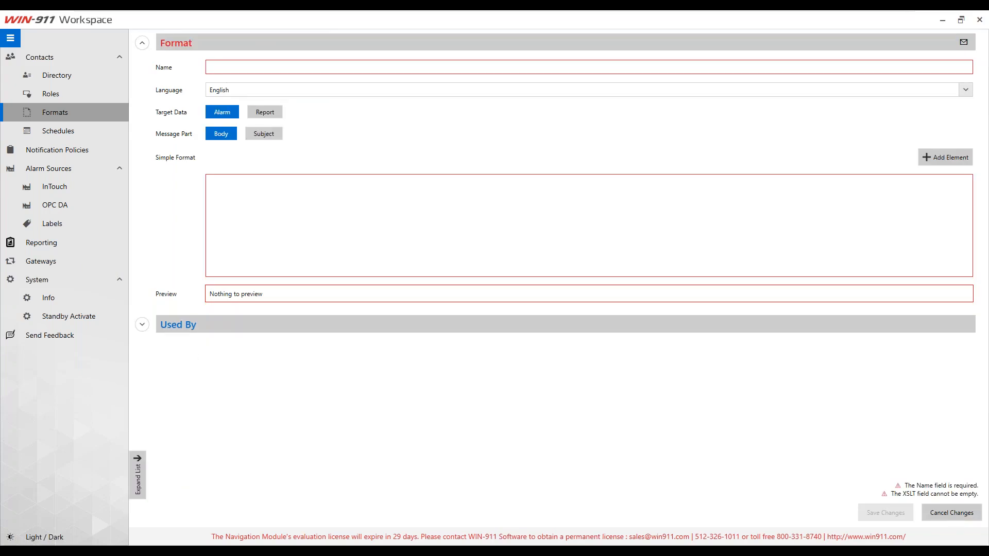
type("Demo Format")
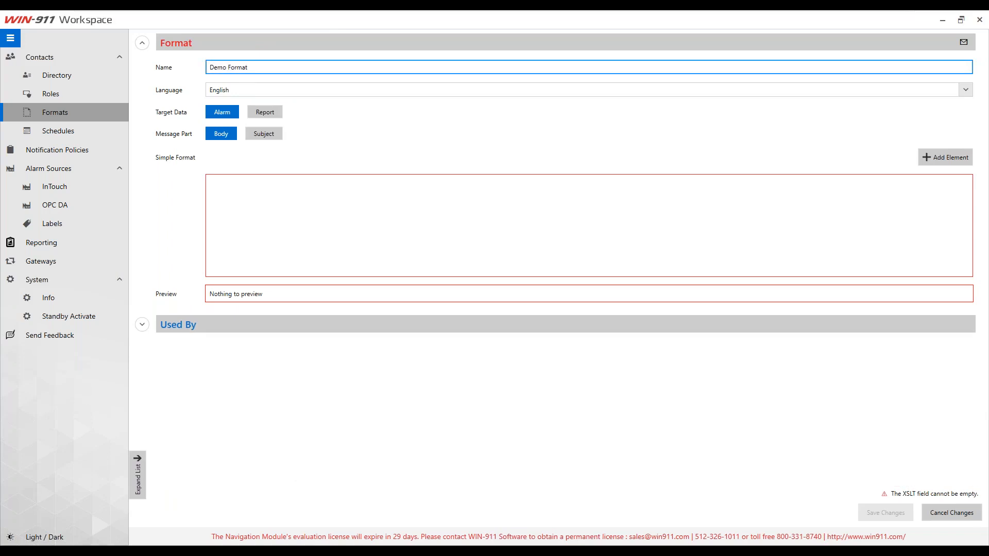
left_click(293, 221)
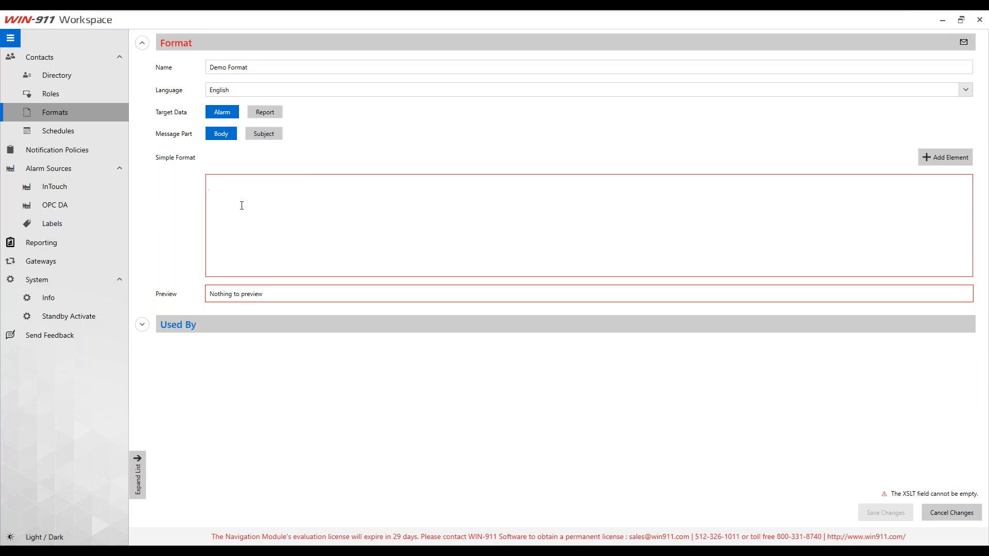
type("asdfasdfasdfasdf")
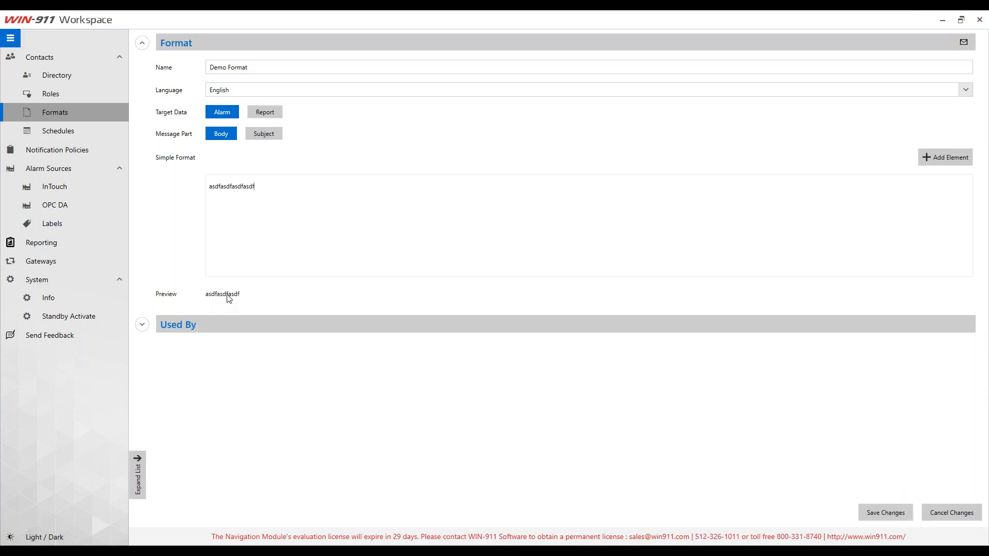
left_click_drag(270, 189, 190, 186)
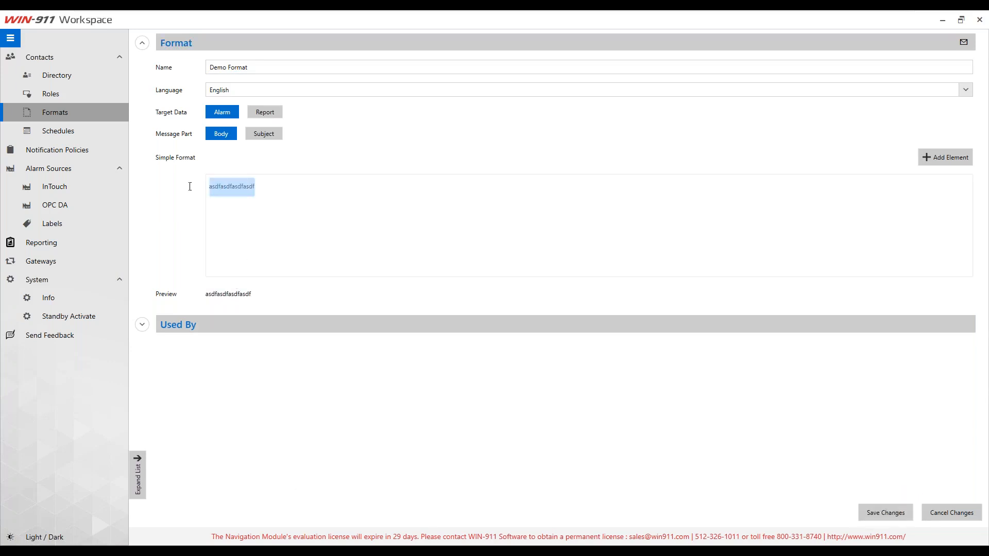
type("Name")
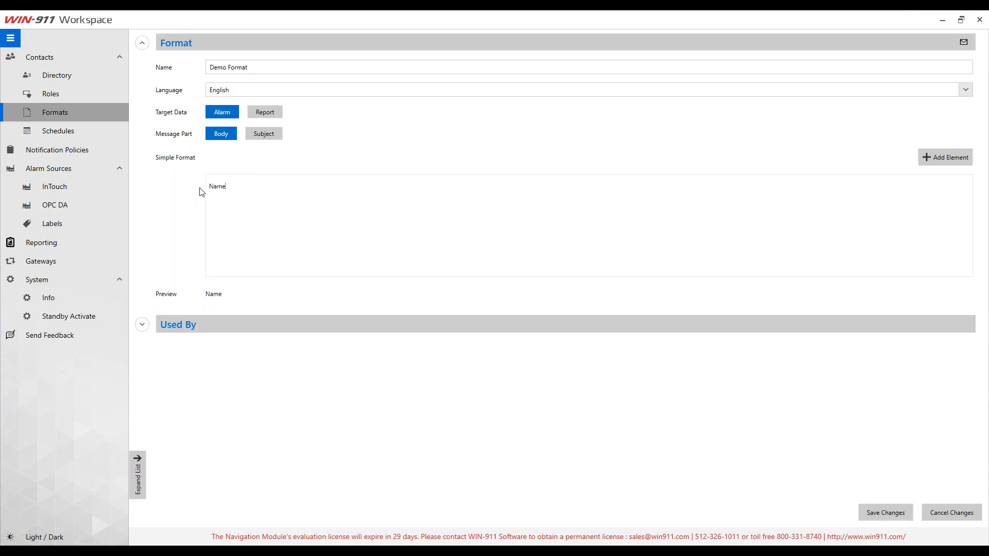
key("BackSpace")
key("BackSpace")
key("BackSpace")
key("BackSpace")
type("Time:")
Step: Insert the WIN-911 Initial Event Time element, then start a 'Name:' line
left_click(940, 160)
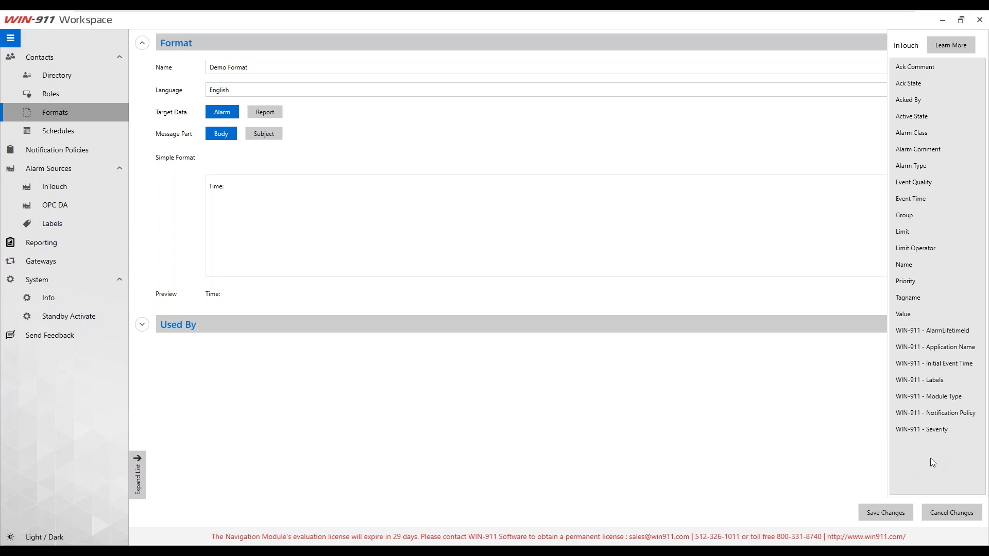
left_click(950, 362)
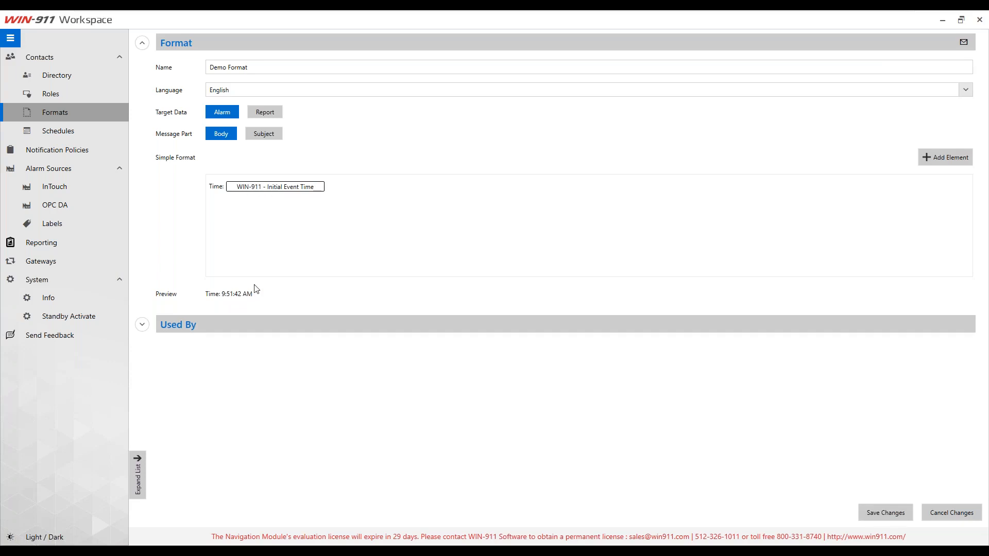
key("Return")
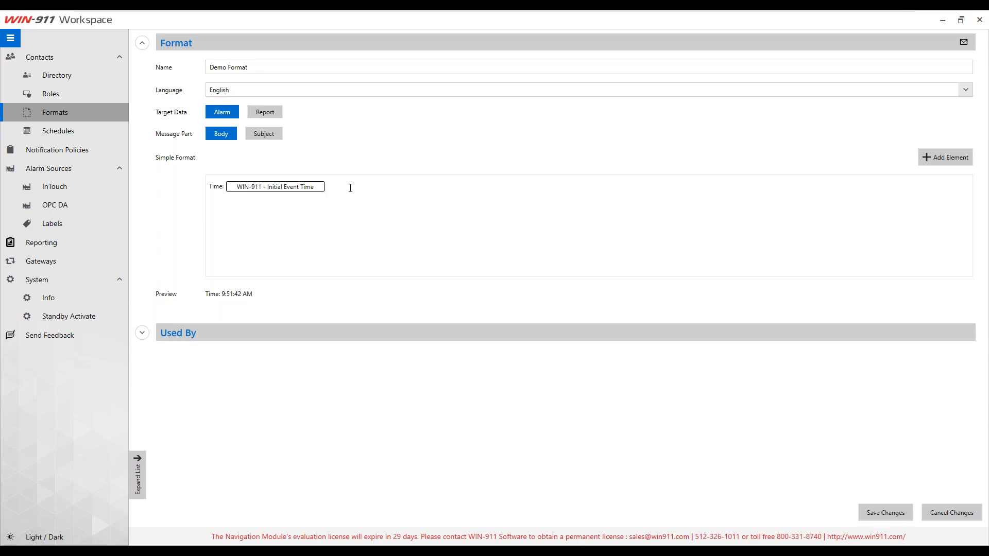
type("Name:")
Step: Insert the Name element and add a 'Desc.:' line with the Alarm Comment element
left_click(930, 158)
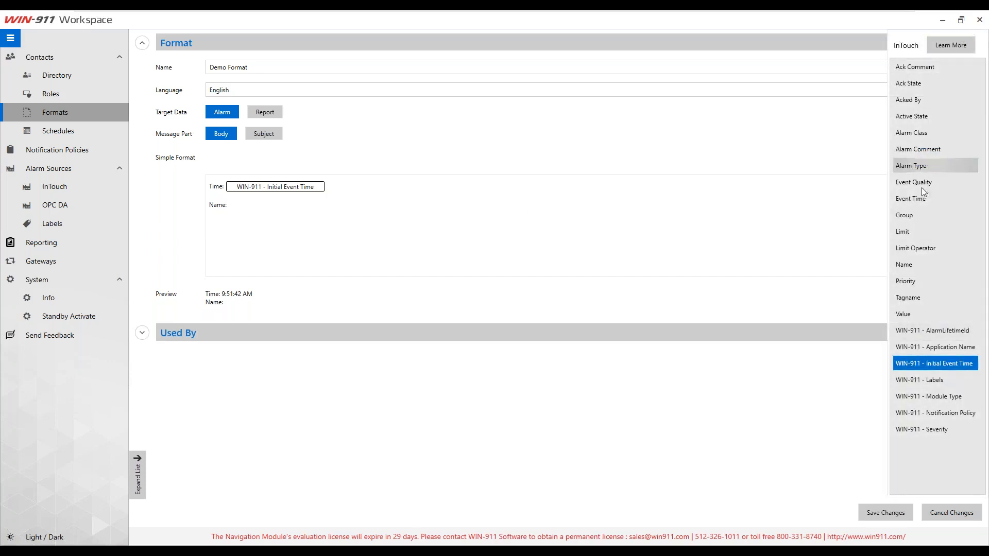
left_click(906, 264)
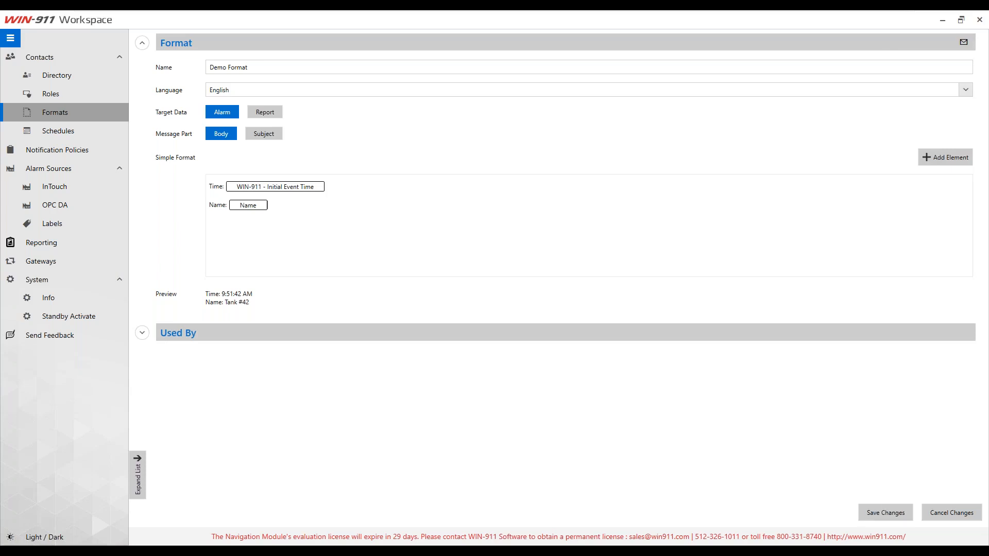
key("Return")
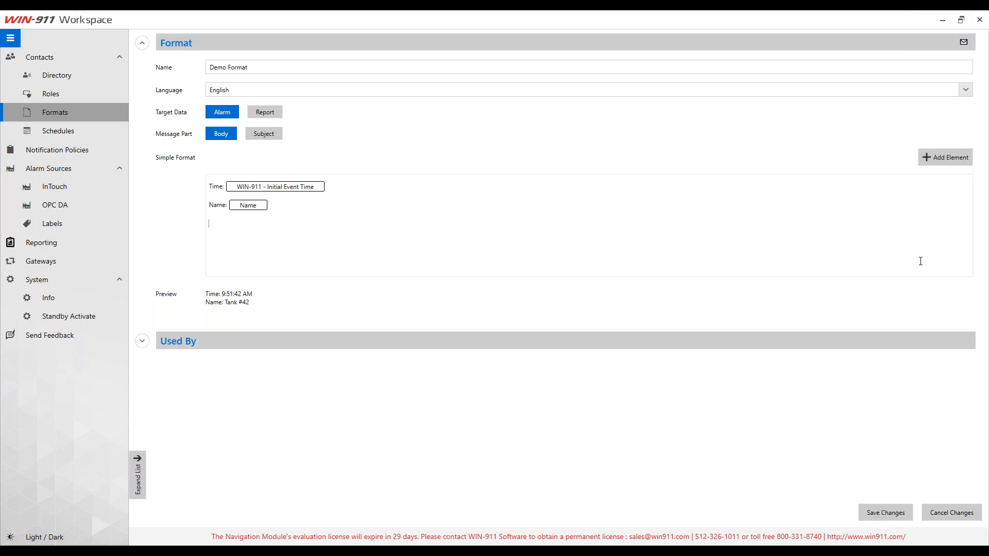
type("Desc.:")
left_click(943, 158)
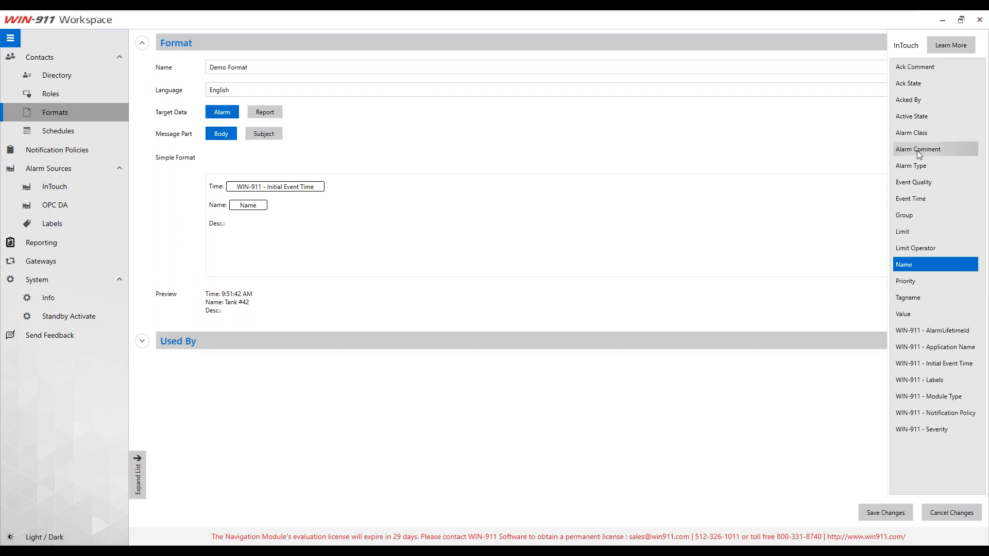
left_click(918, 151)
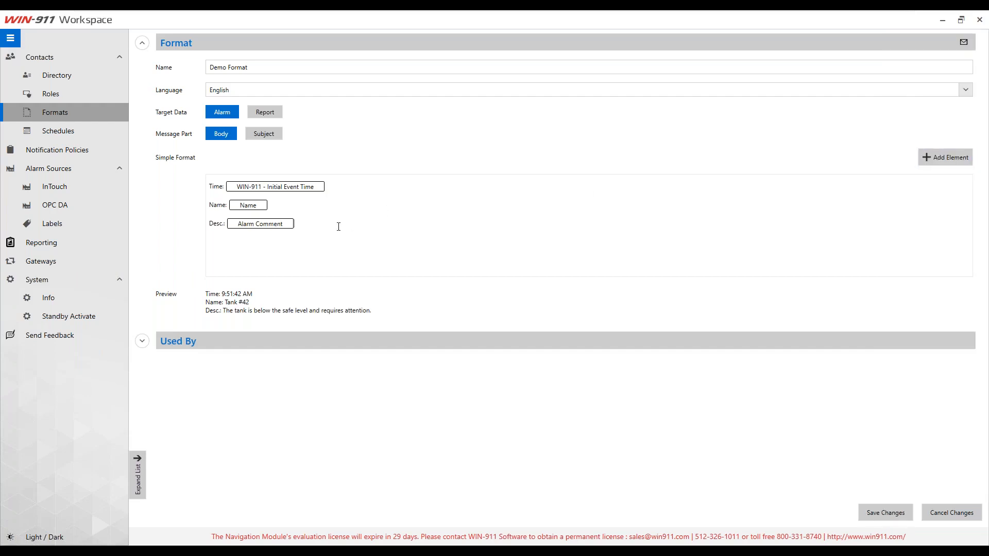
key("Return")
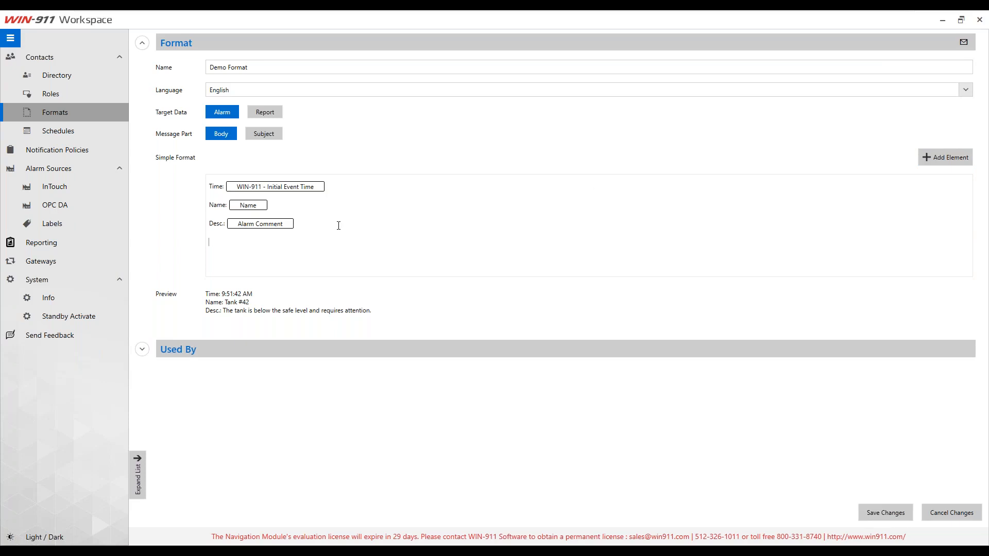
Step: Add a 'State:' line reading Active State 'and' Ack State
type("State:")
left_click(957, 161)
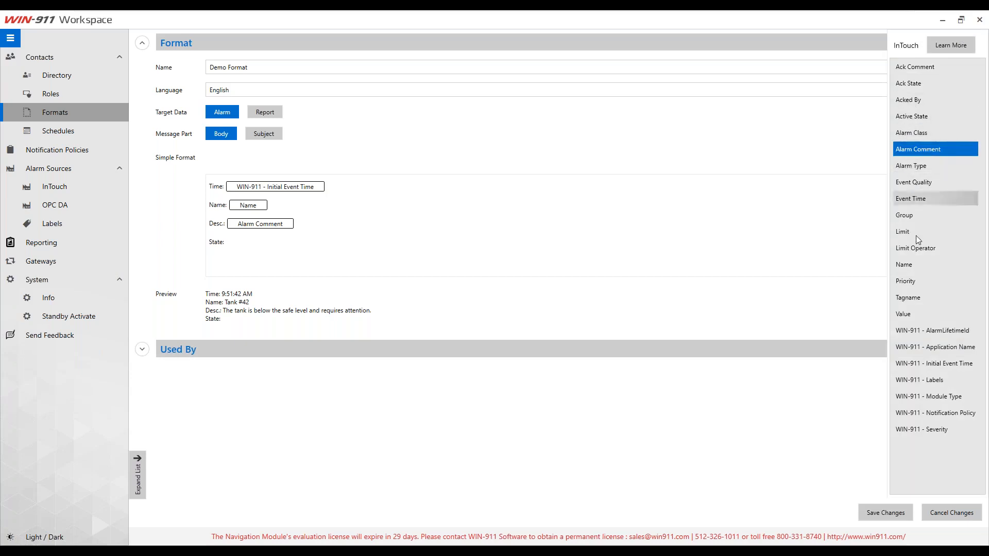
left_click(925, 116)
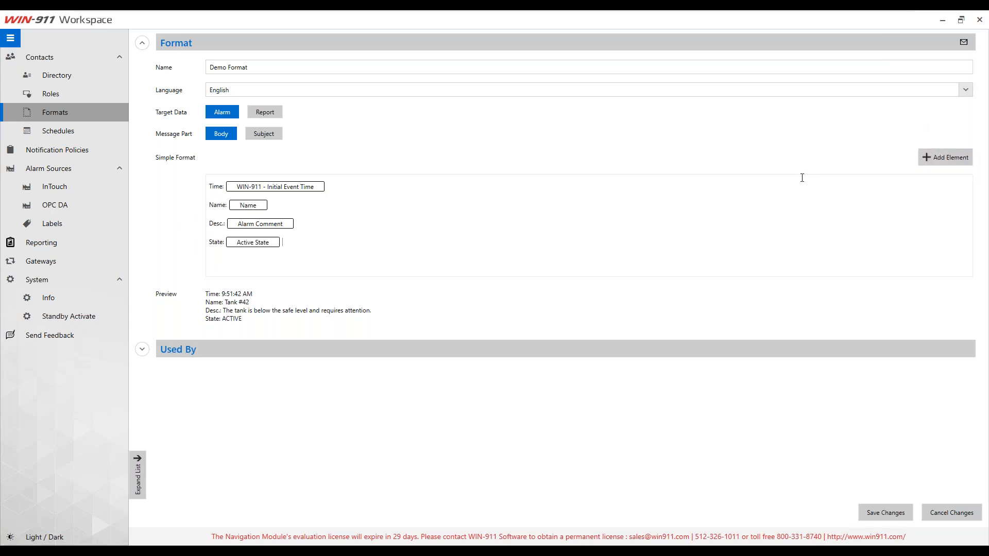
type("and")
mouse_move(258, 245)
left_click(926, 157)
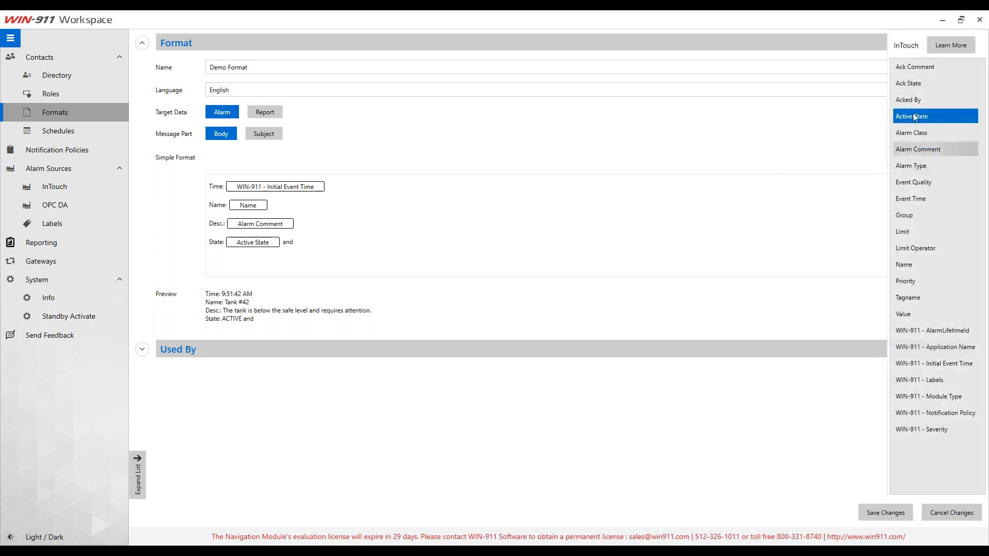
left_click(911, 84)
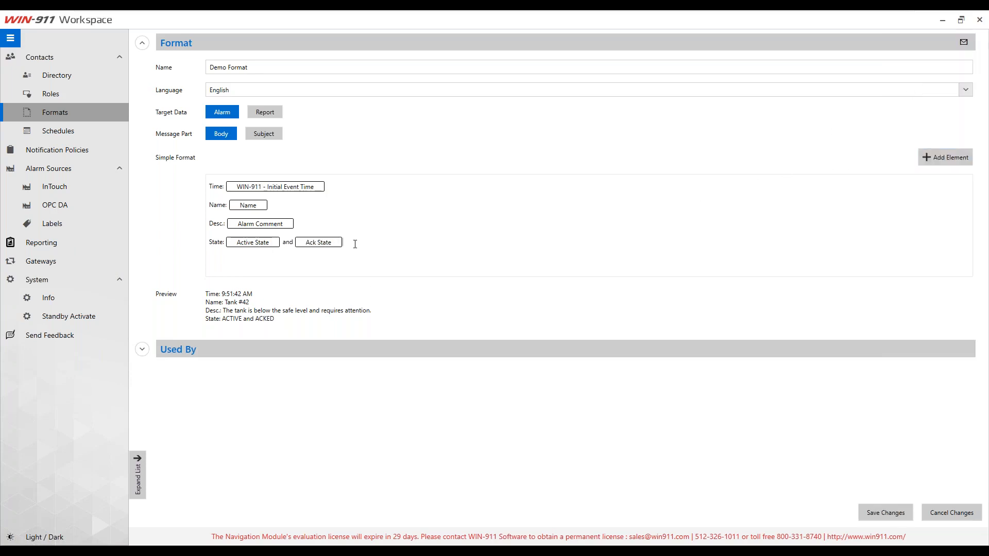
key("Return")
Step: Add an 'Acked by:' line with the Acked By element and view the Format Elements reference
type("Ack")
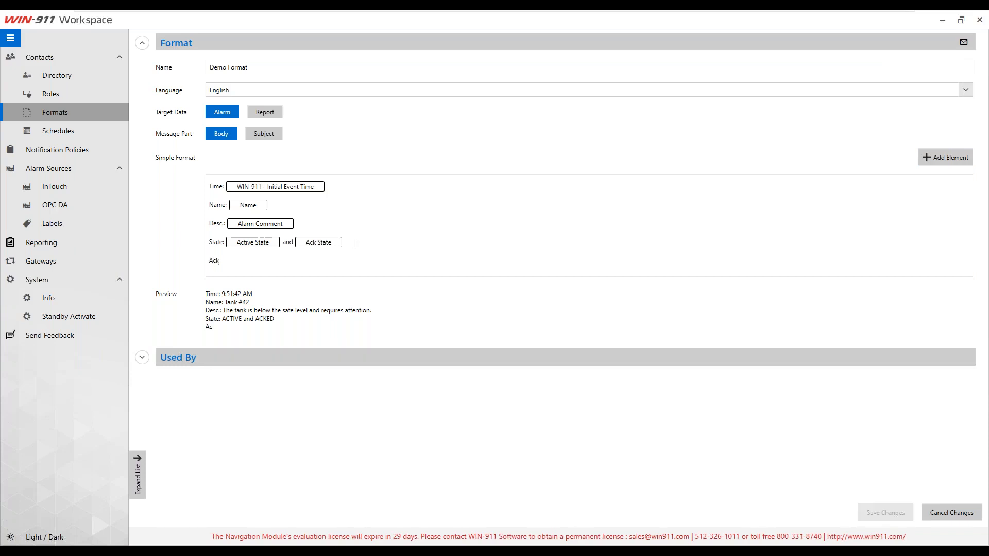
type("ed by:")
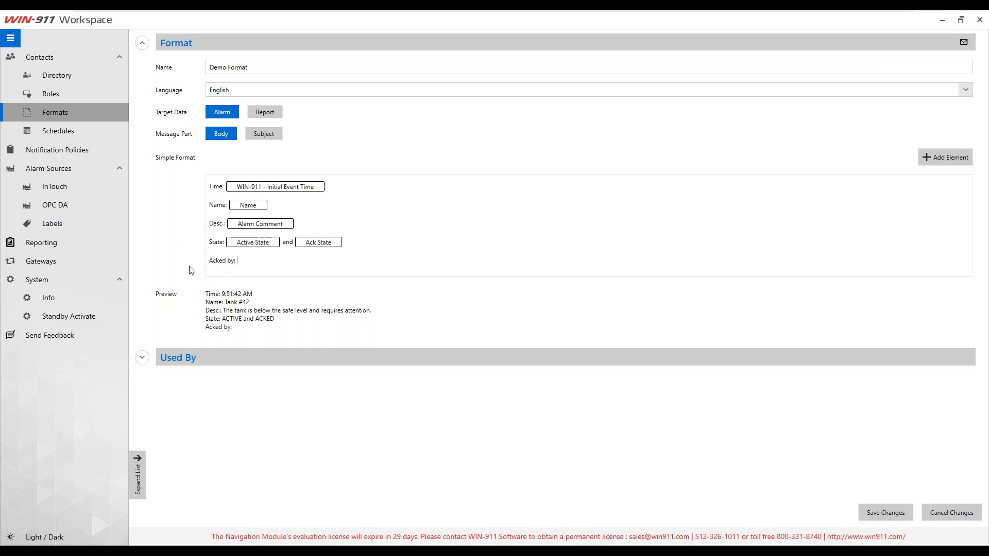
left_click(946, 156)
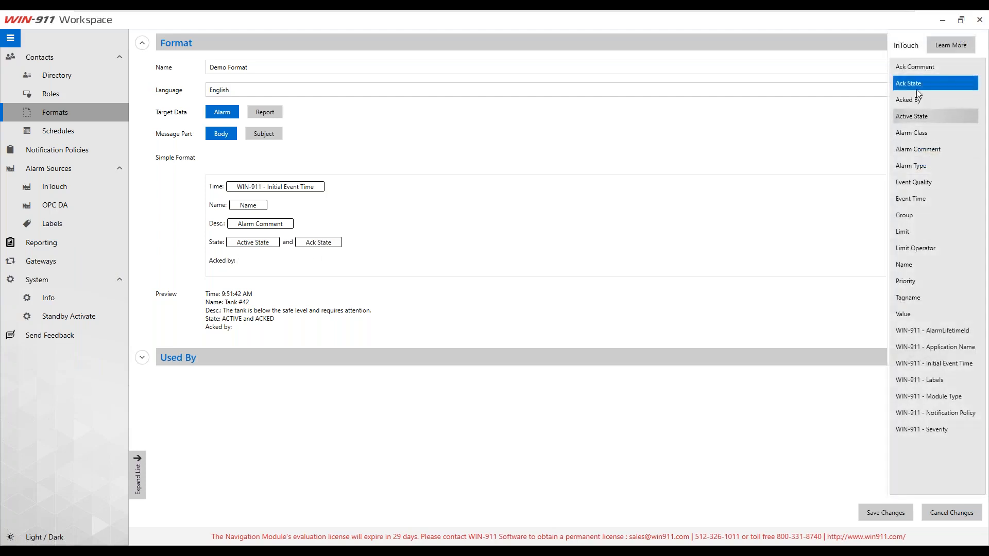
left_click(909, 106)
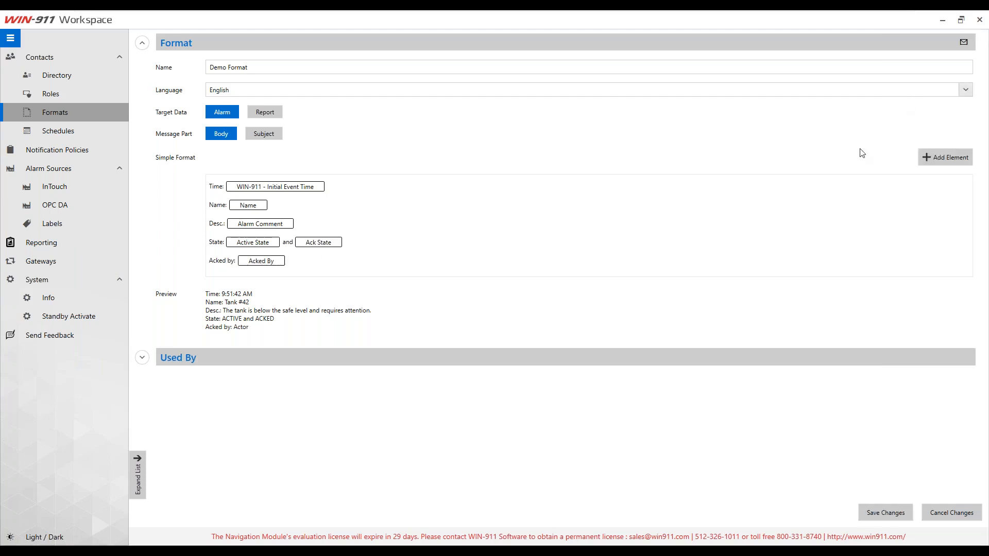
left_click(945, 157)
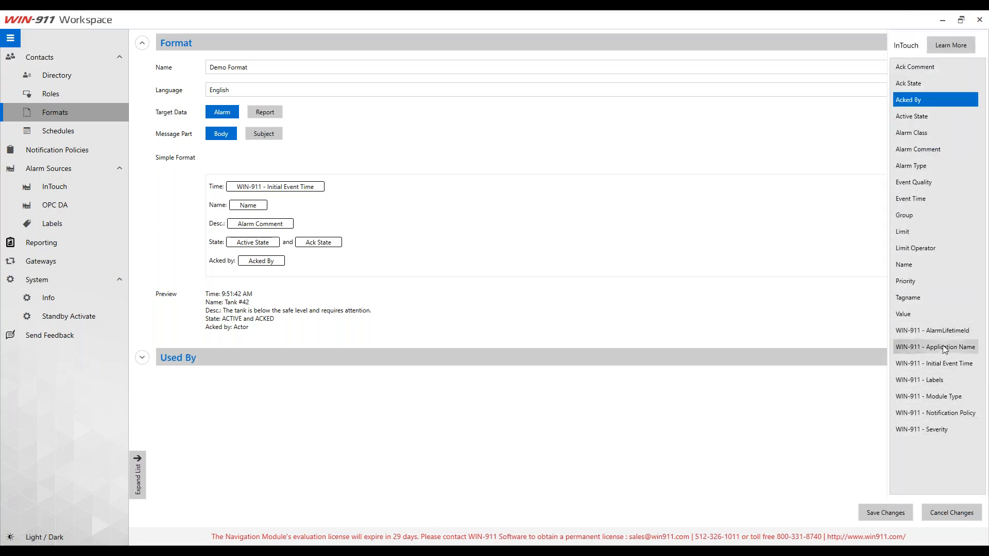
left_click(947, 50)
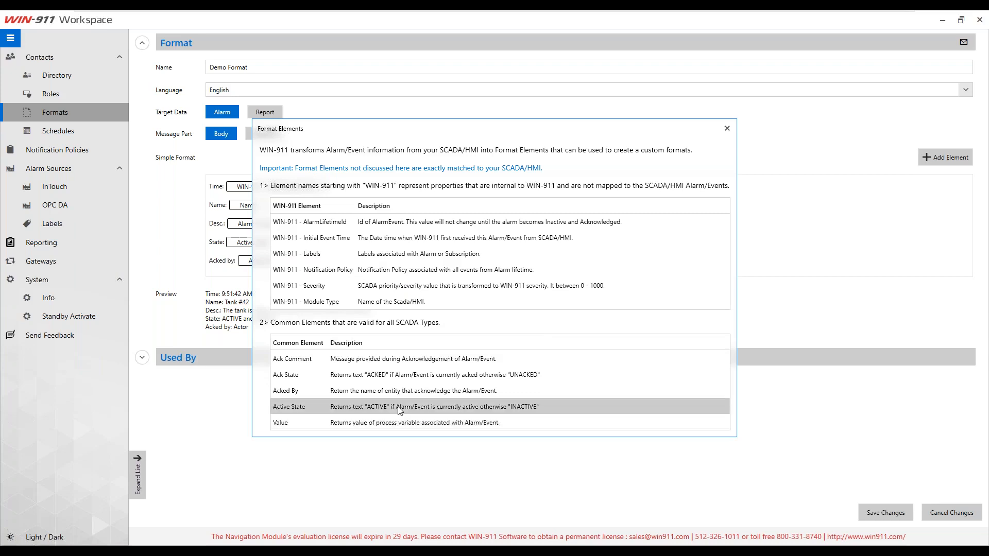
left_click(727, 128)
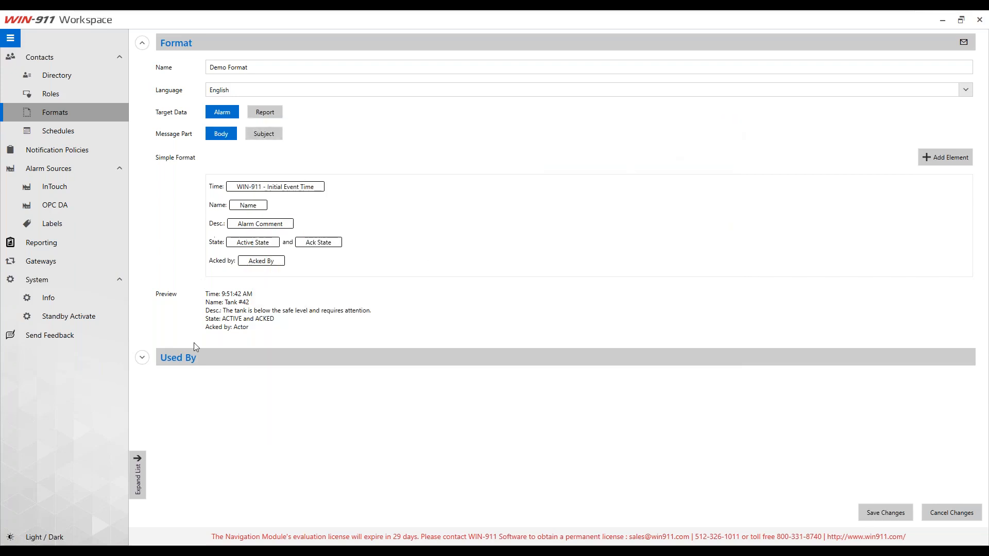
Step: Save Demo Format and set the contact's email alarm body format to English - Demo Format
left_click(885, 512)
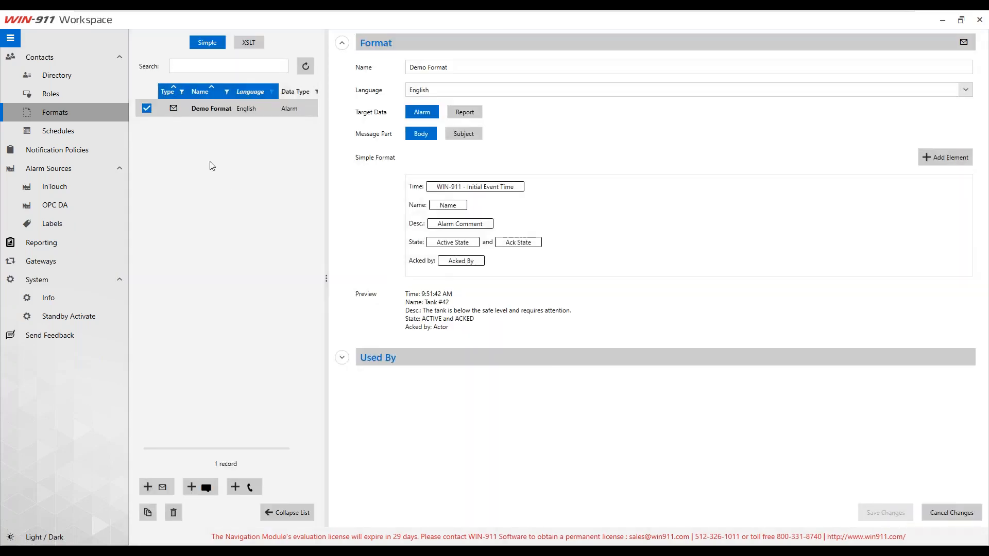
left_click(41, 75)
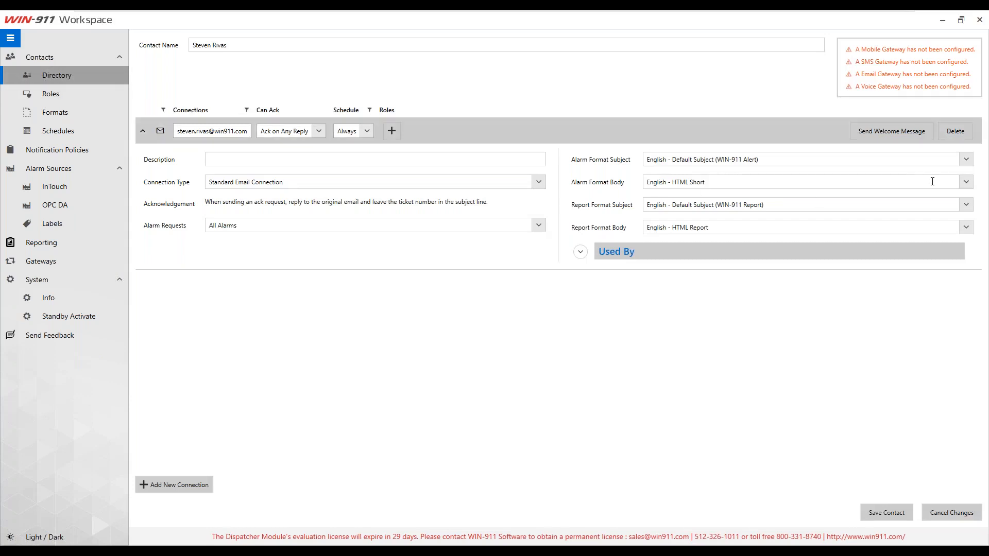
left_click(966, 181)
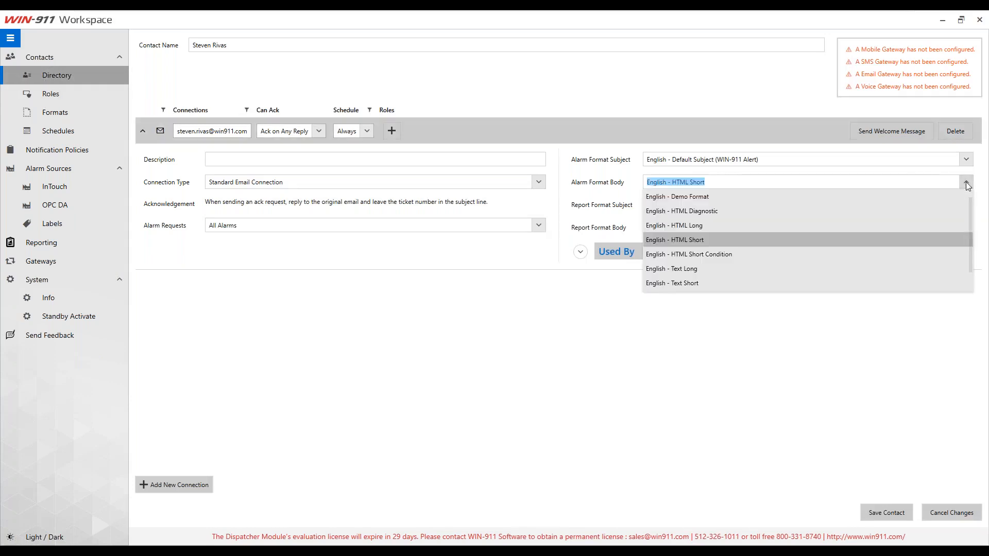
left_click(693, 197)
left_click(730, 180)
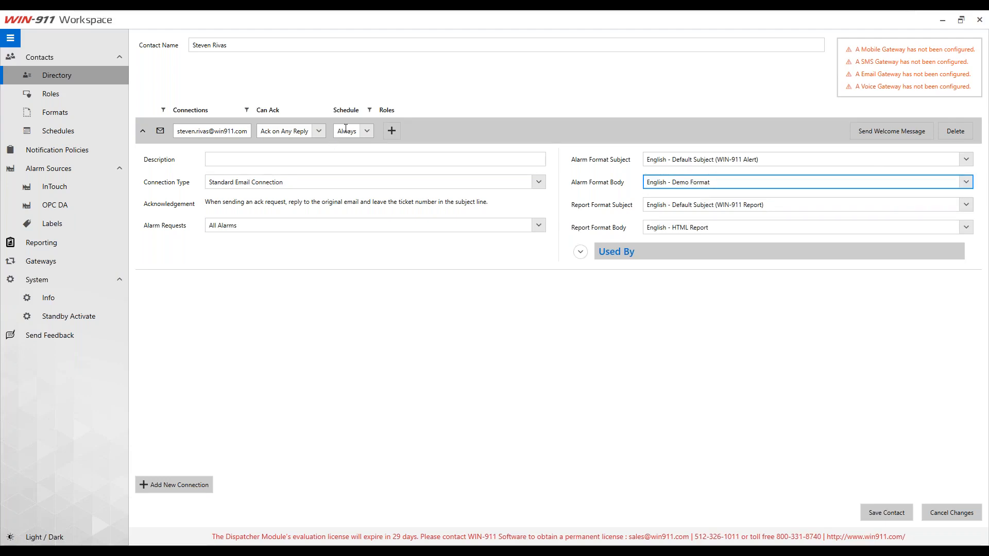
Step: Leave the email connection's schedule at Always and move to the Schedules page
left_click(361, 132)
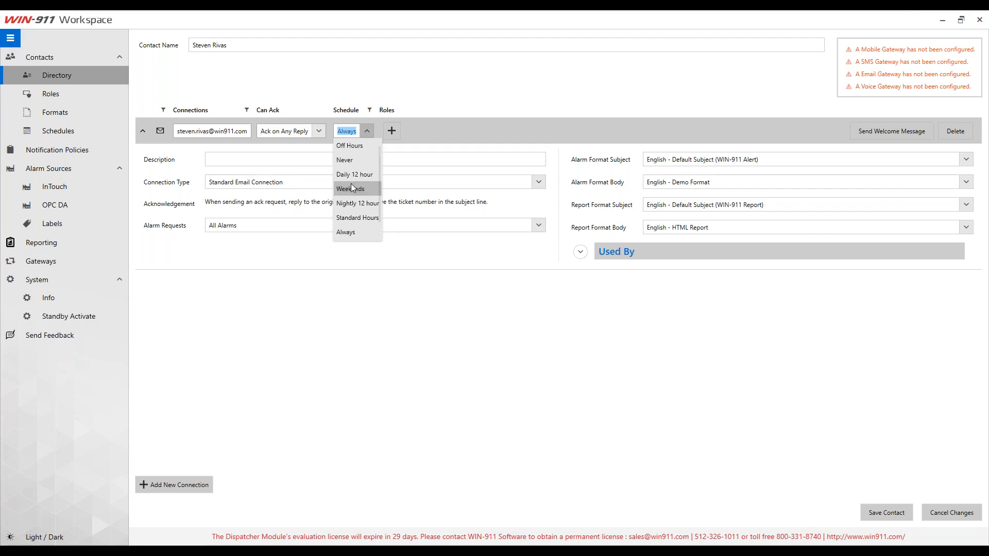
scroll(351, 187, "down", 1)
left_click(446, 108)
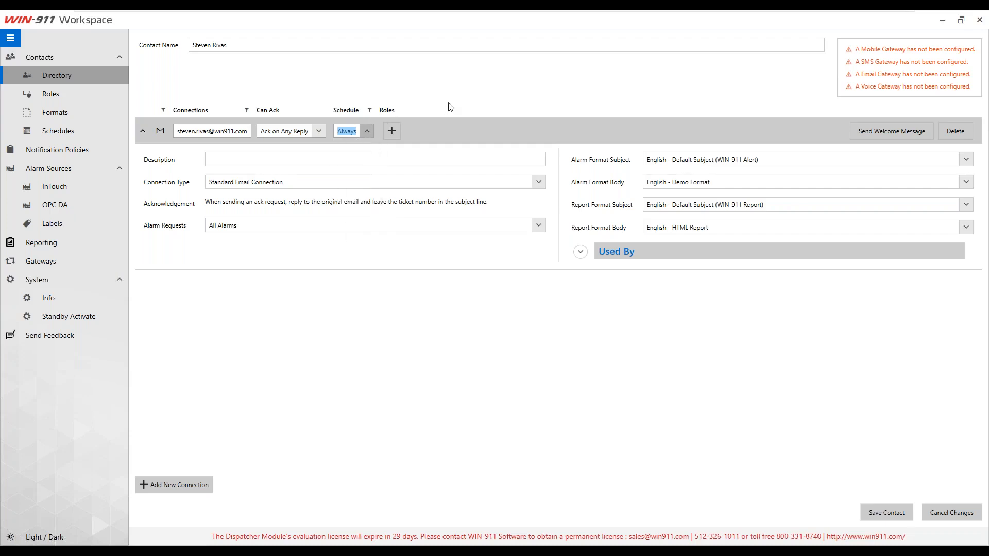
left_click(62, 131)
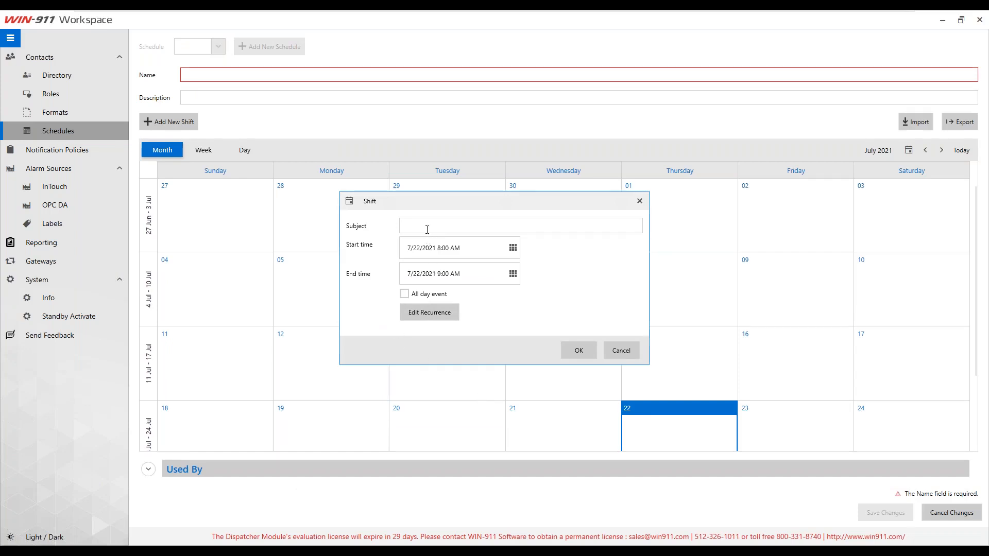
Step: Give the shift the subject On Call and an end time of 5:00 PM
left_click(427, 230)
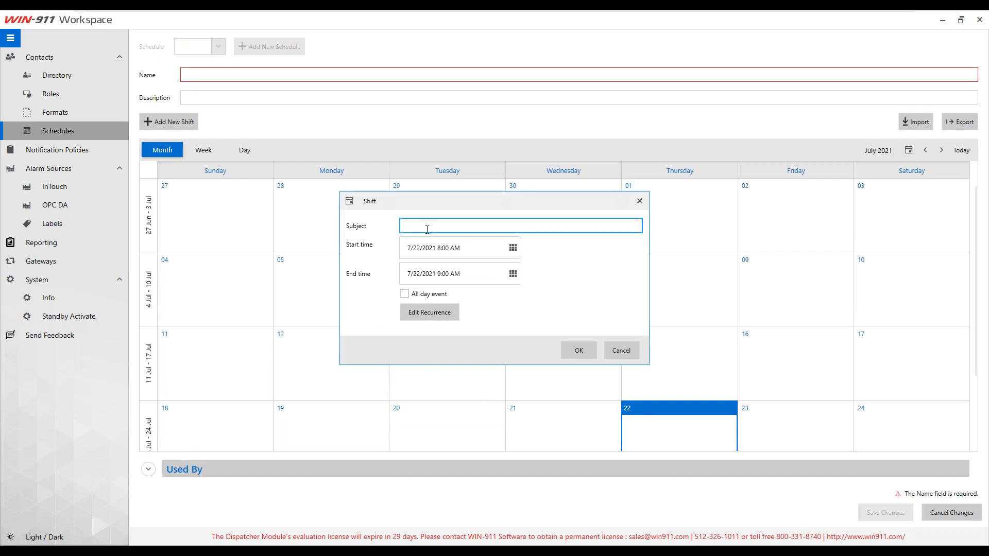
type("On Call")
key("ctrl+a")
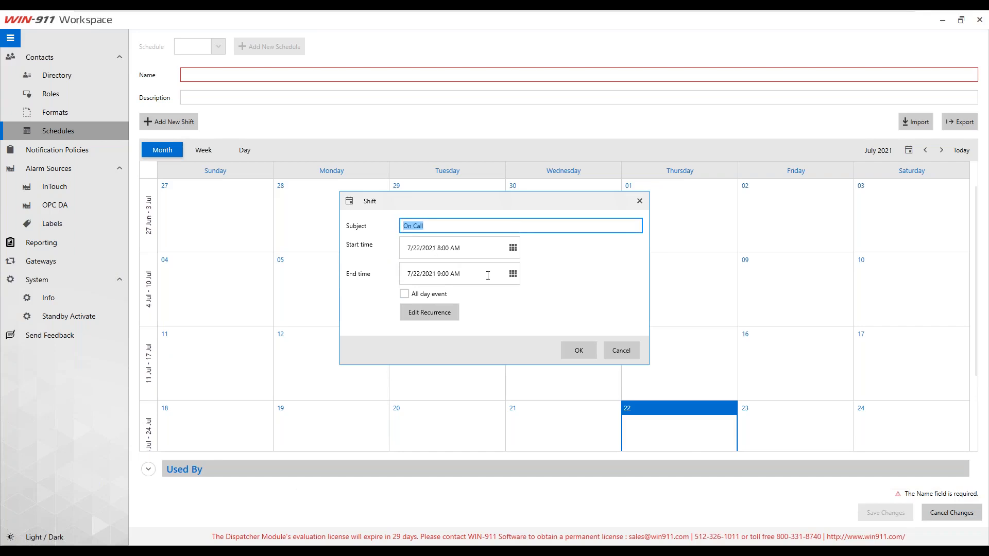
left_click(513, 273)
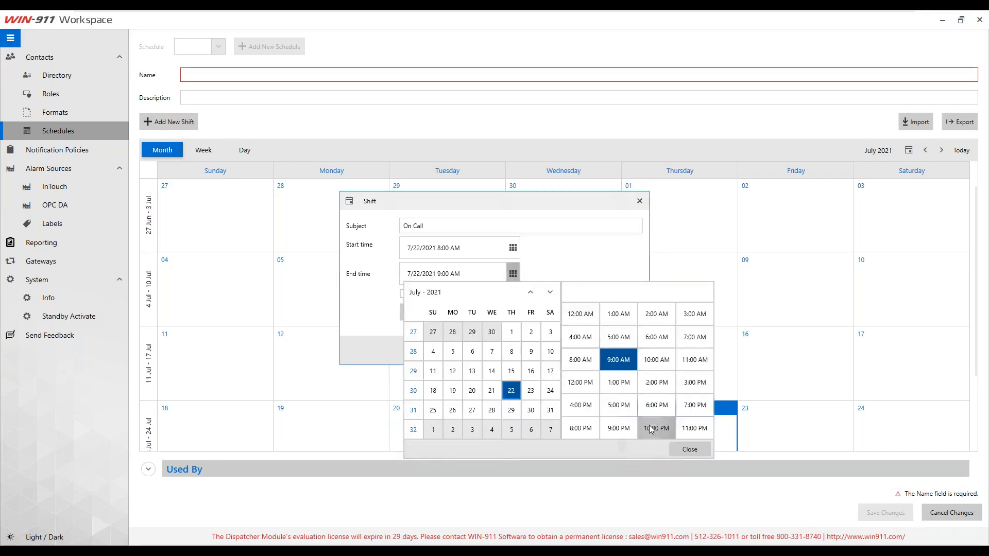
left_click(618, 406)
left_click(684, 450)
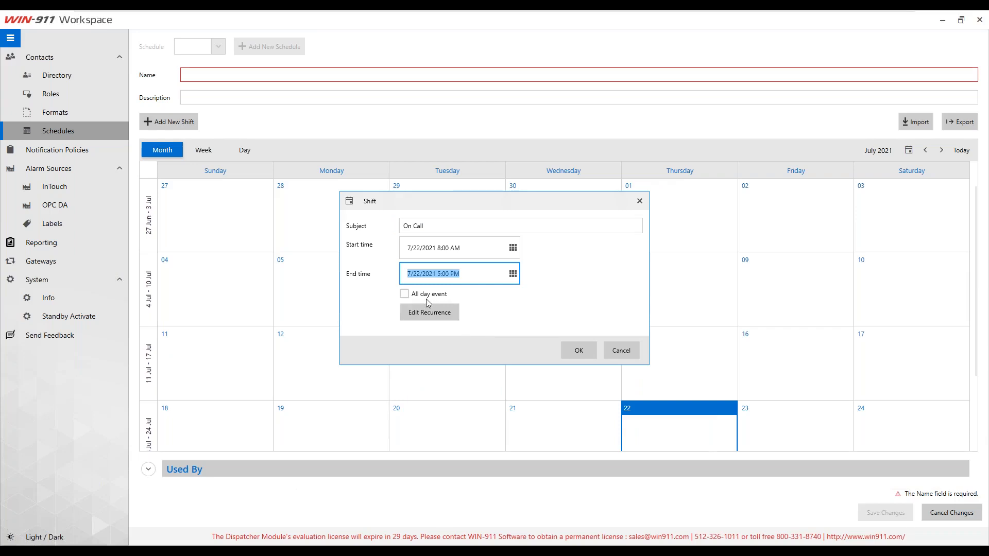
Step: Make the On Call shift recur weekly Monday through Friday and confirm it
left_click(421, 316)
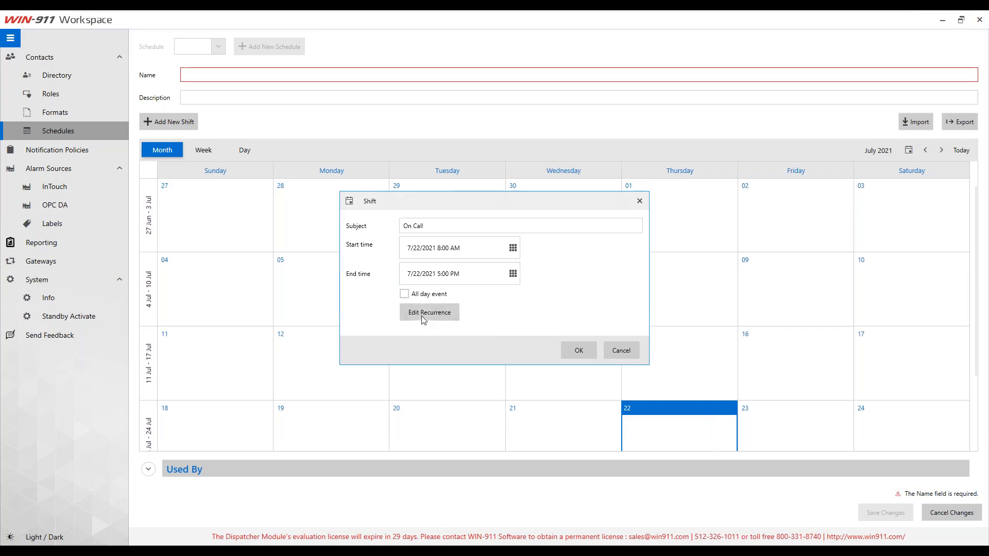
left_click(422, 317)
left_click(447, 279)
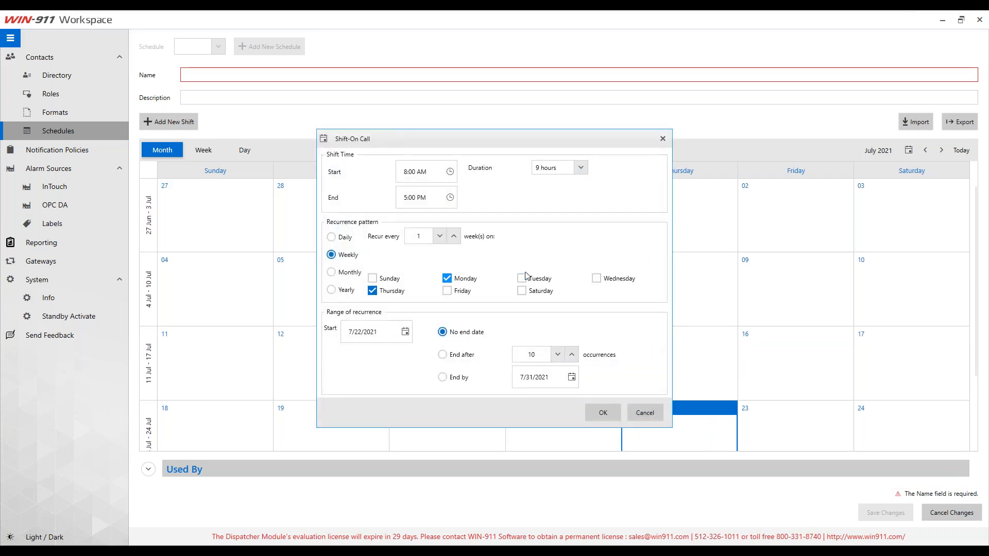
left_click(522, 278)
left_click(597, 278)
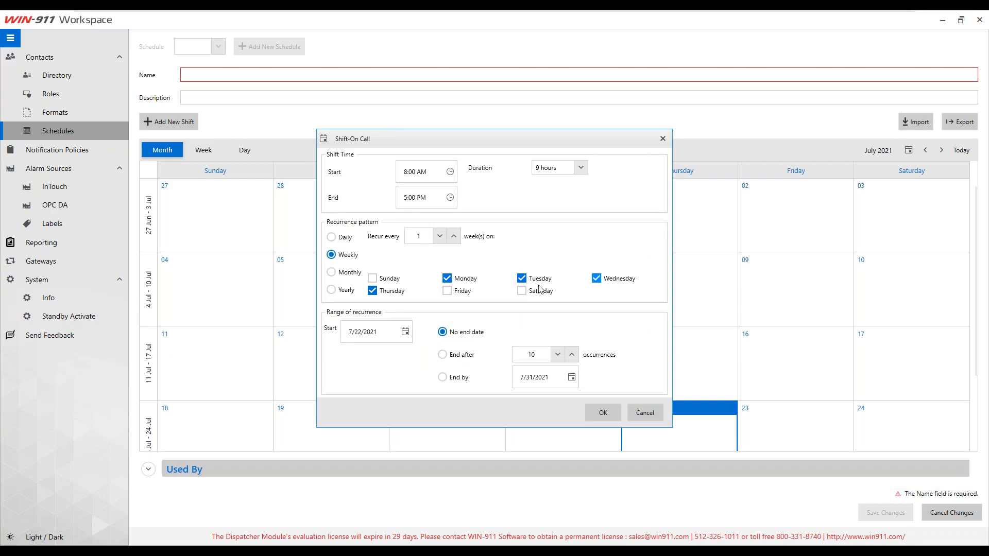
left_click(456, 294)
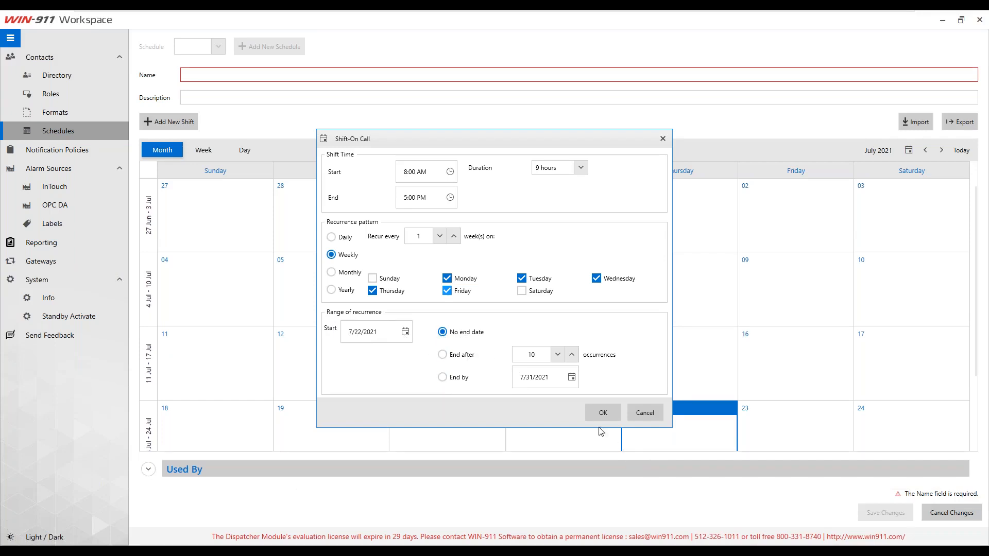
left_click(598, 413)
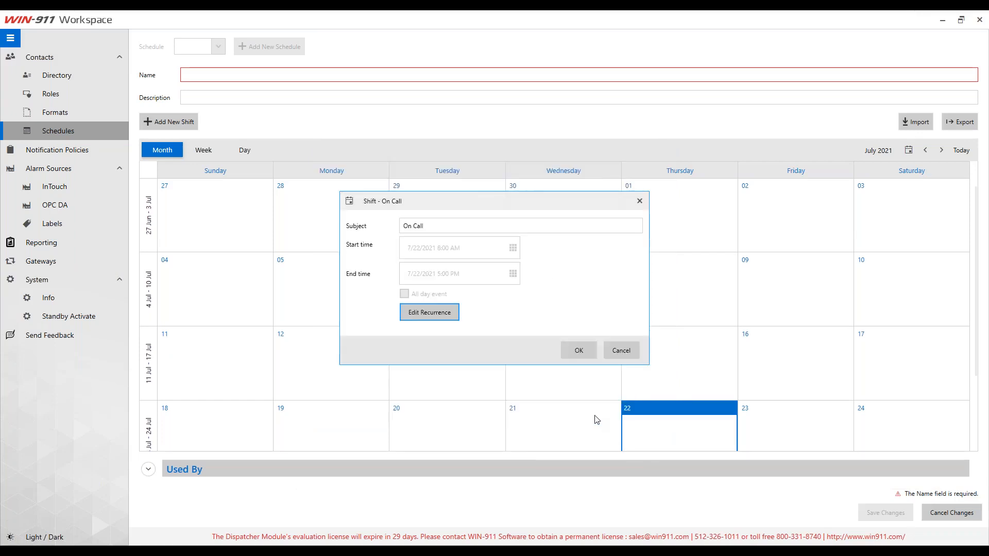
left_click(581, 350)
Step: Delete only the Friday 24 December 2021 occurrence of the On Call shift
scroll(623, 384, "down", 2)
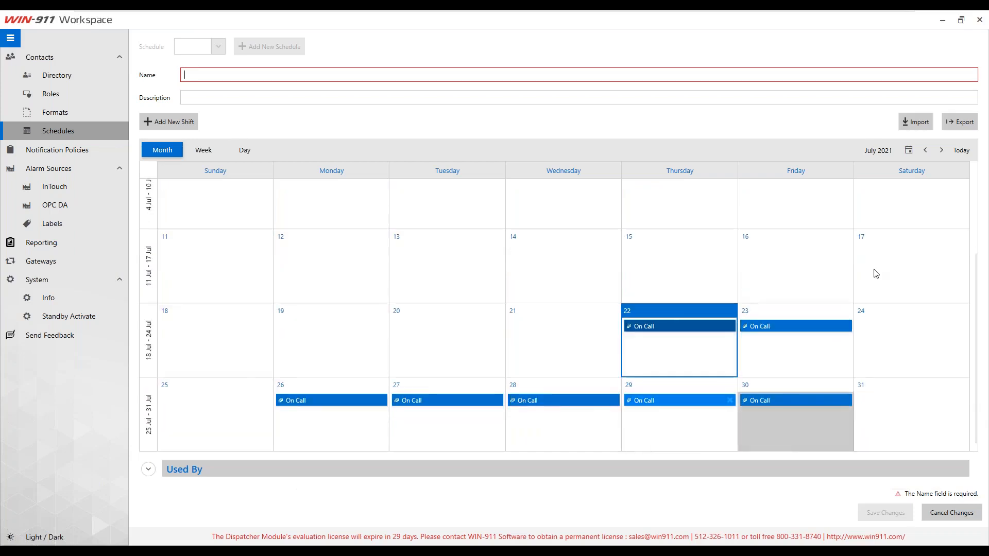
left_click(942, 150)
left_click(942, 151)
left_click(942, 151)
left_click(943, 150)
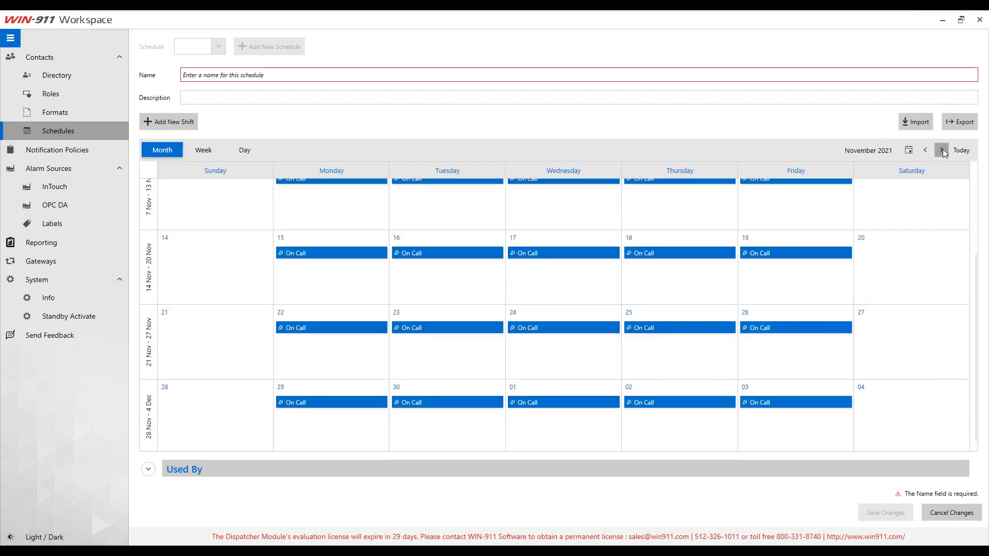
left_click(942, 150)
left_click(942, 151)
left_click(942, 151)
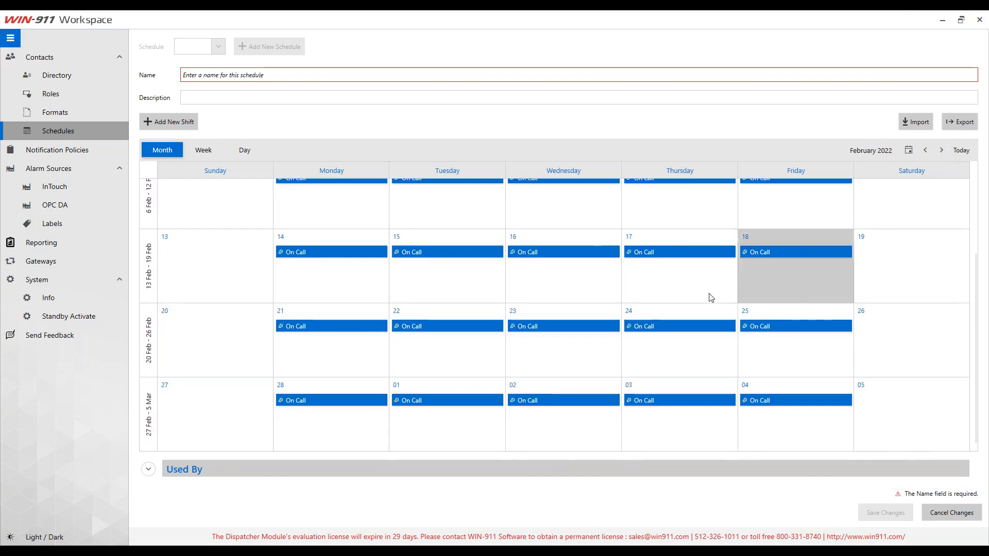
scroll(698, 307, "up", 2)
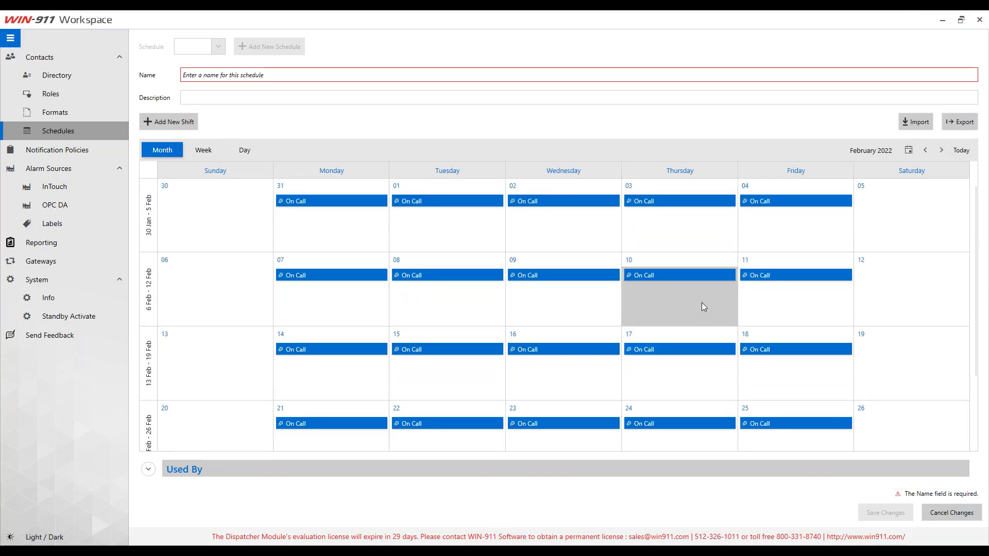
left_click(928, 150)
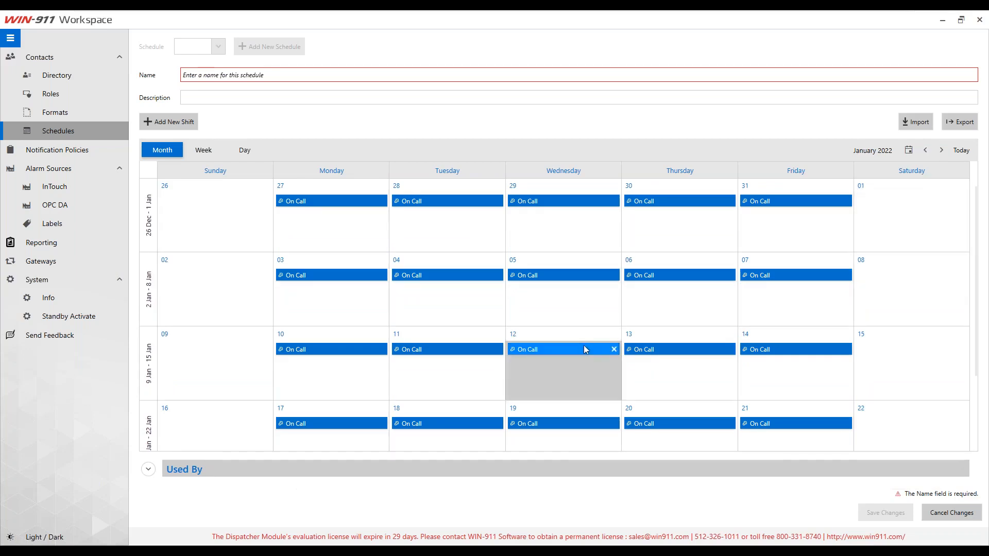
left_click(926, 149)
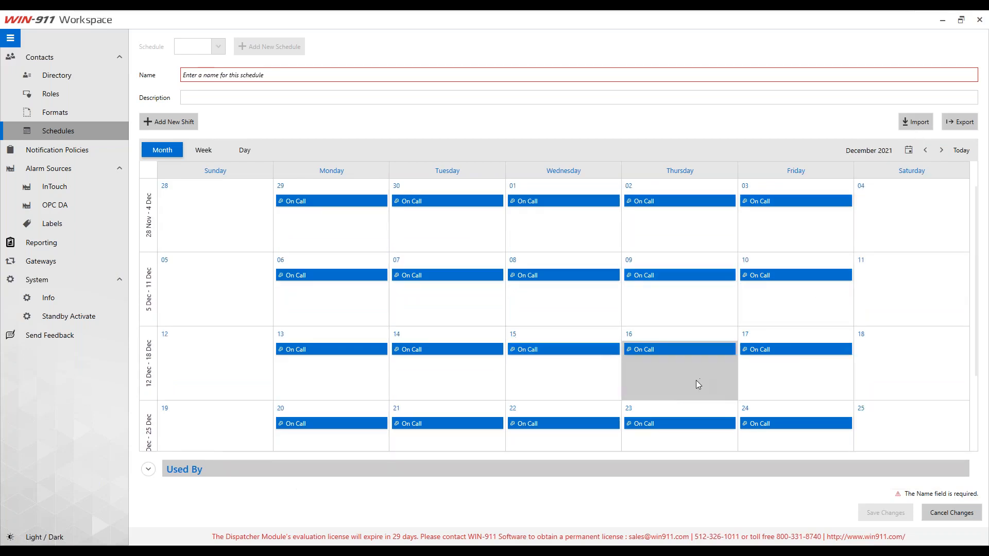
scroll(621, 392, "down", 2)
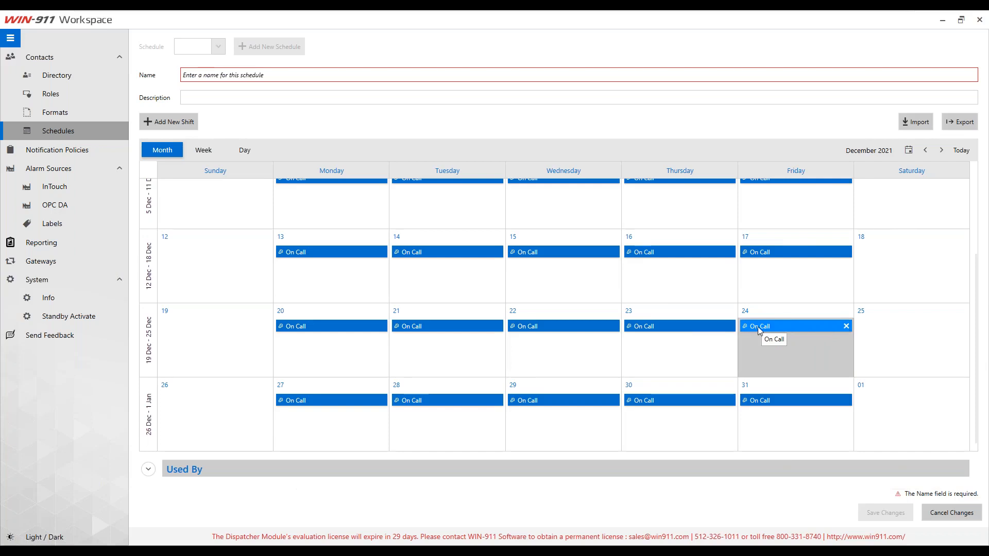
left_click(845, 326)
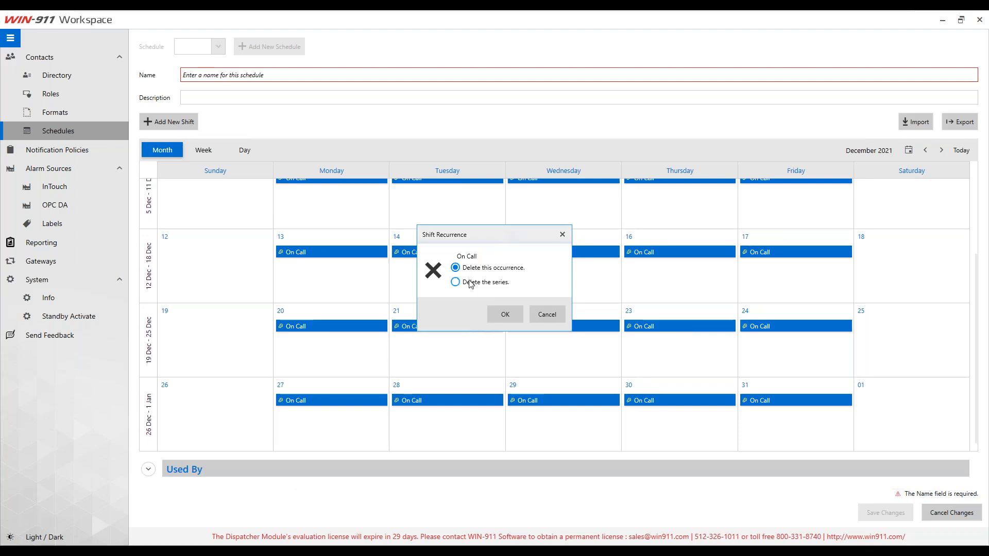
left_click(503, 314)
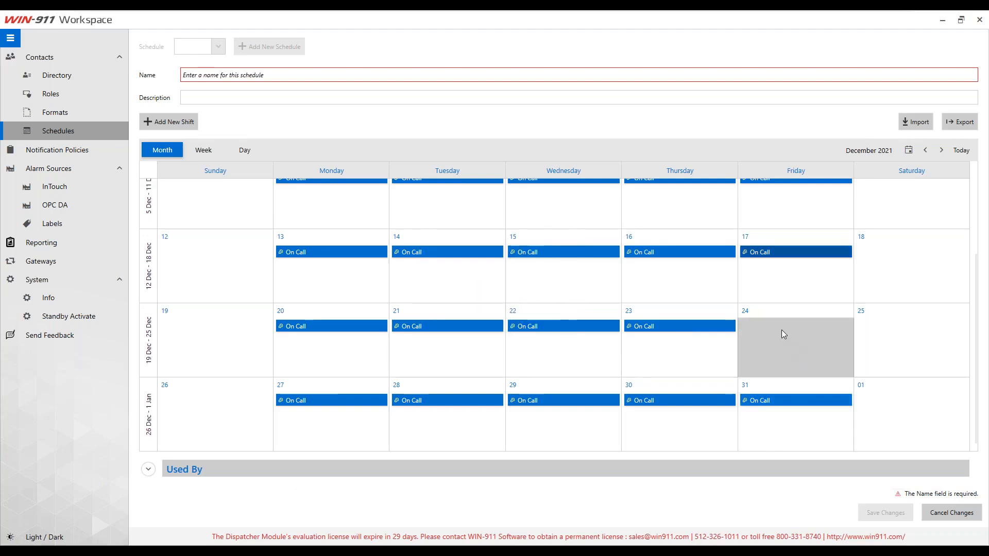
Step: Name the schedule 'M - F 8AM - 5PM' and save it
scroll(663, 336, "up", 1)
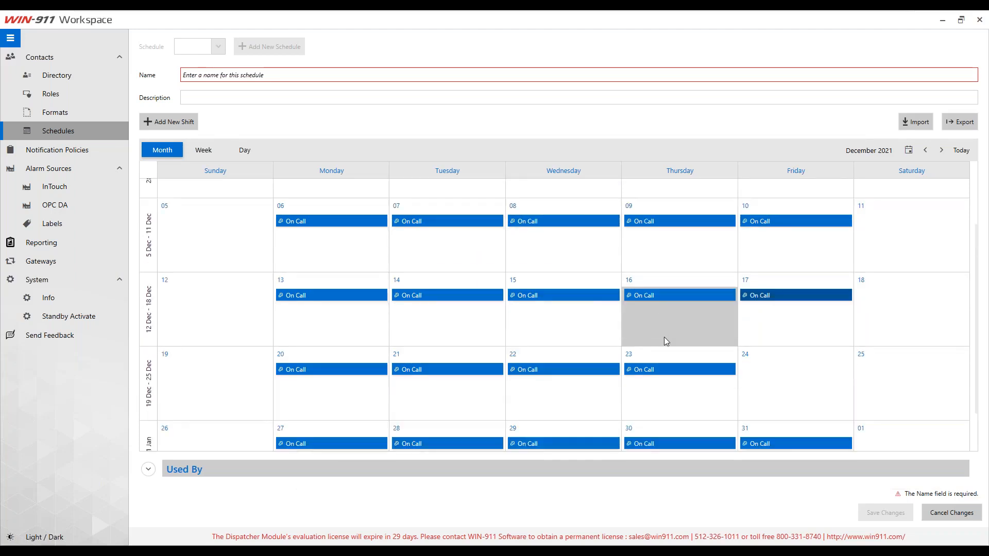
scroll(664, 340, "down", 1)
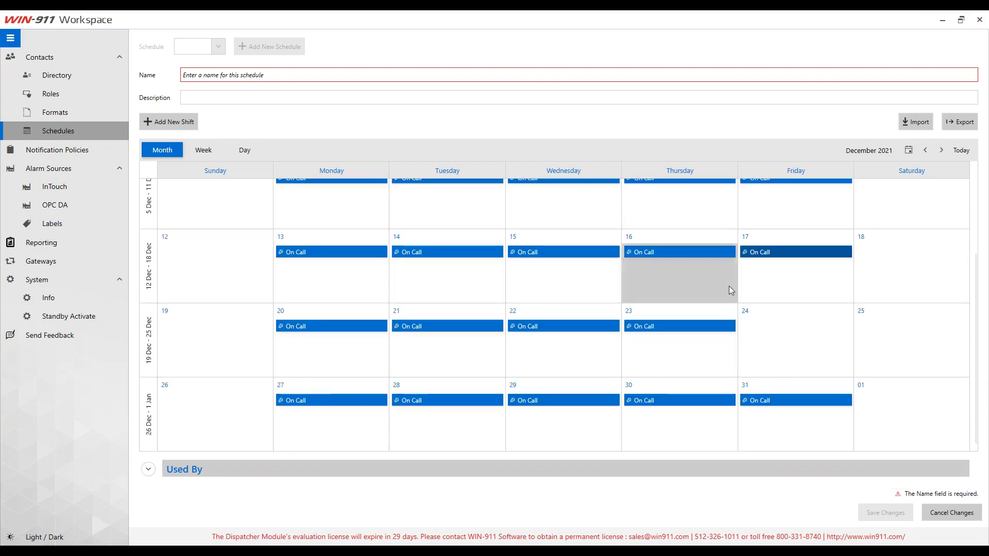
left_click(223, 76)
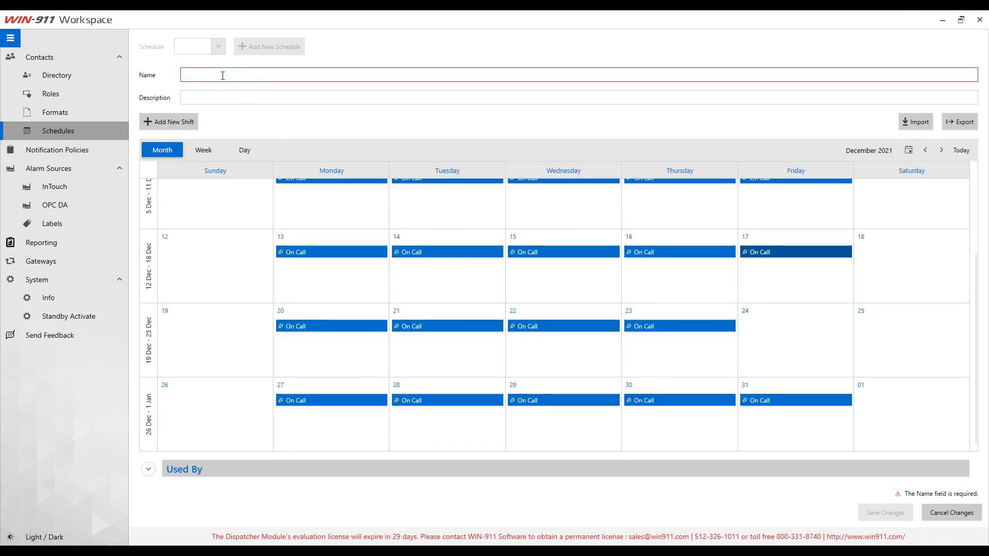
type("M - F")
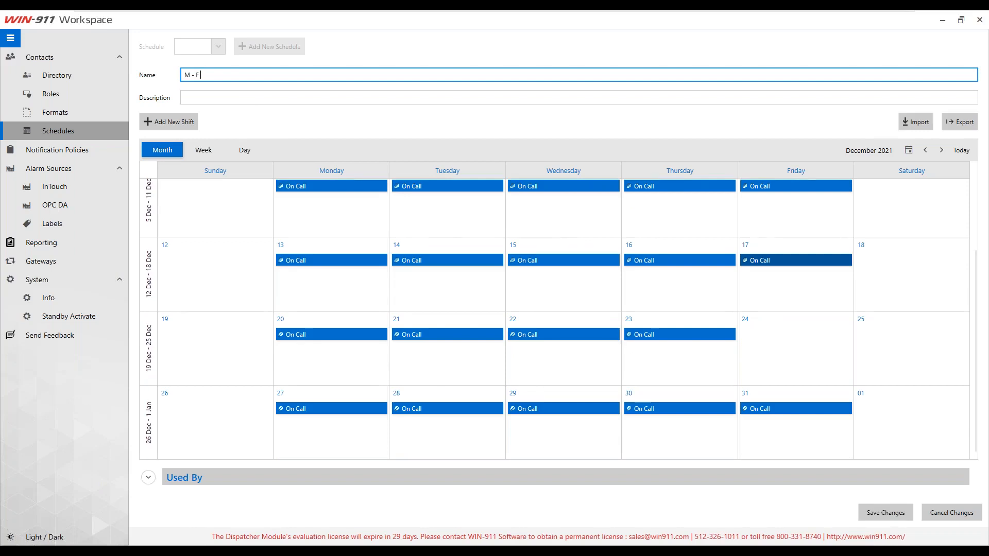
type(" 8")
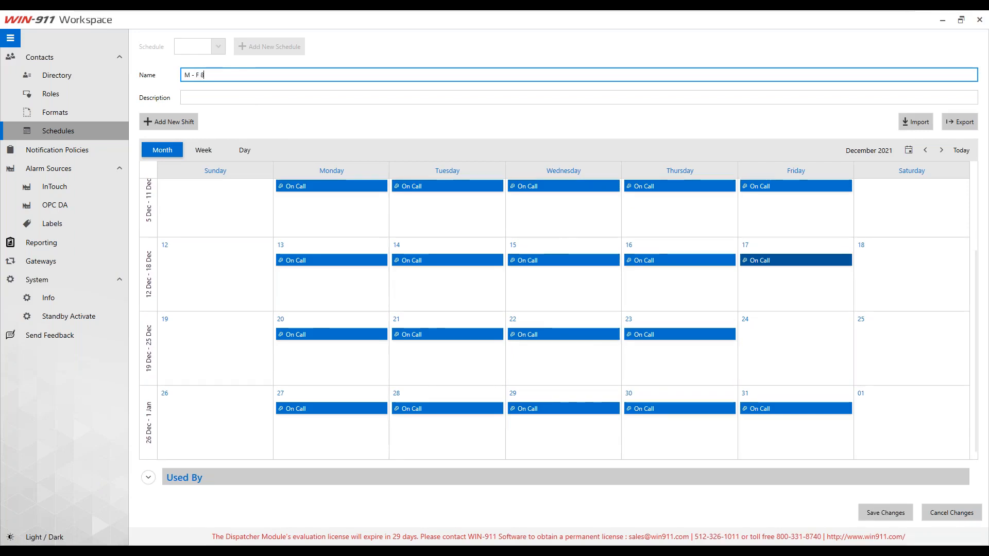
type("AM - ")
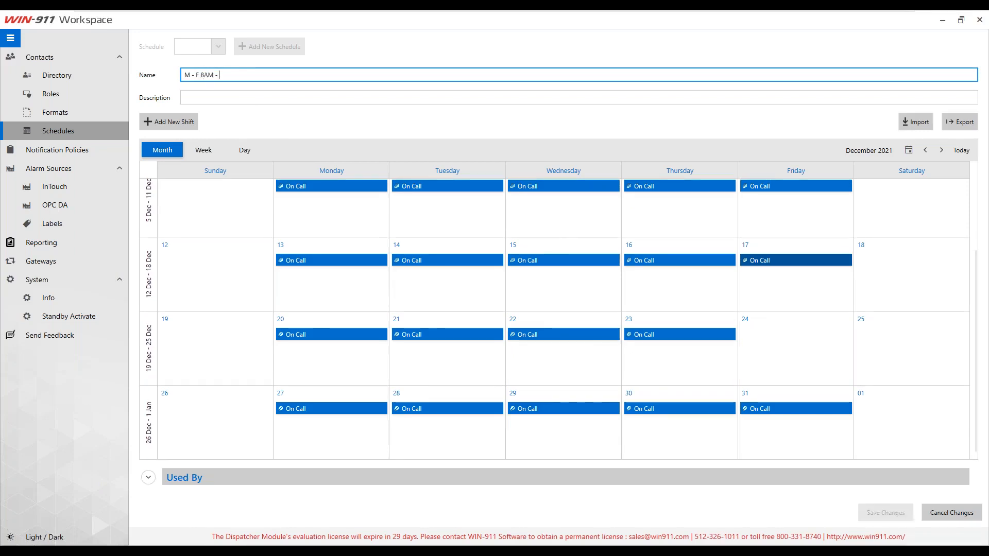
type("5PM")
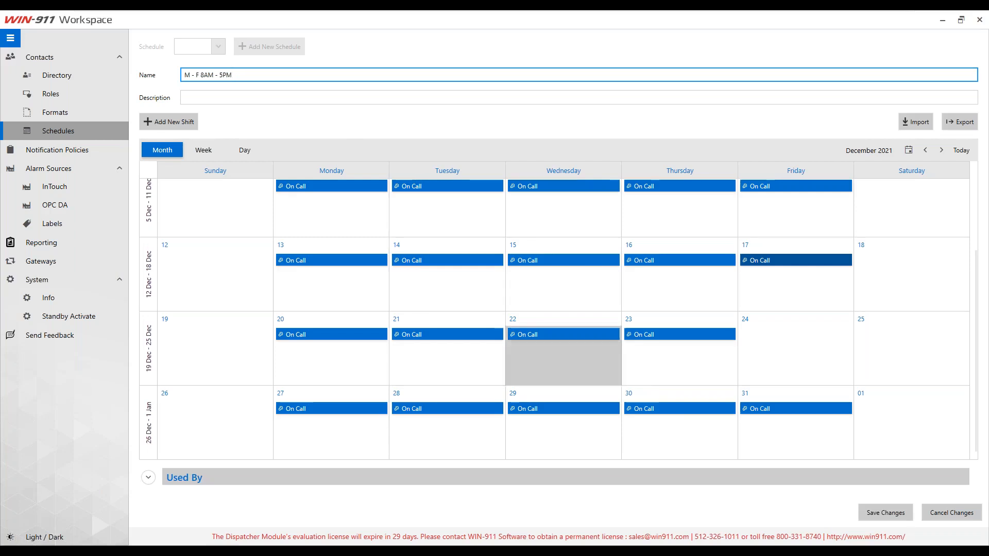
left_click(885, 507)
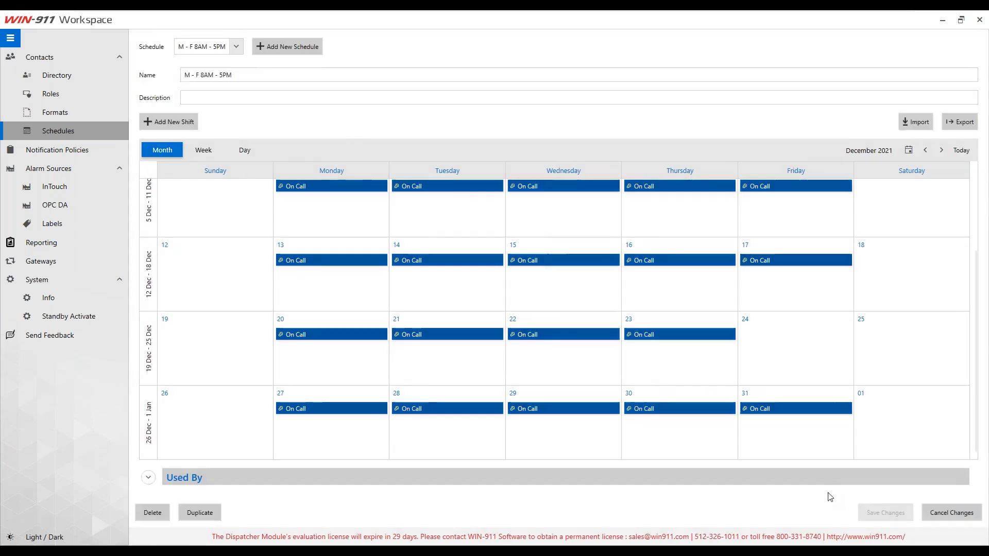
Step: Assign the M - F 8AM - 5PM schedule to the email connection, save the contact, and reopen it
left_click(48, 76)
left_click(362, 131)
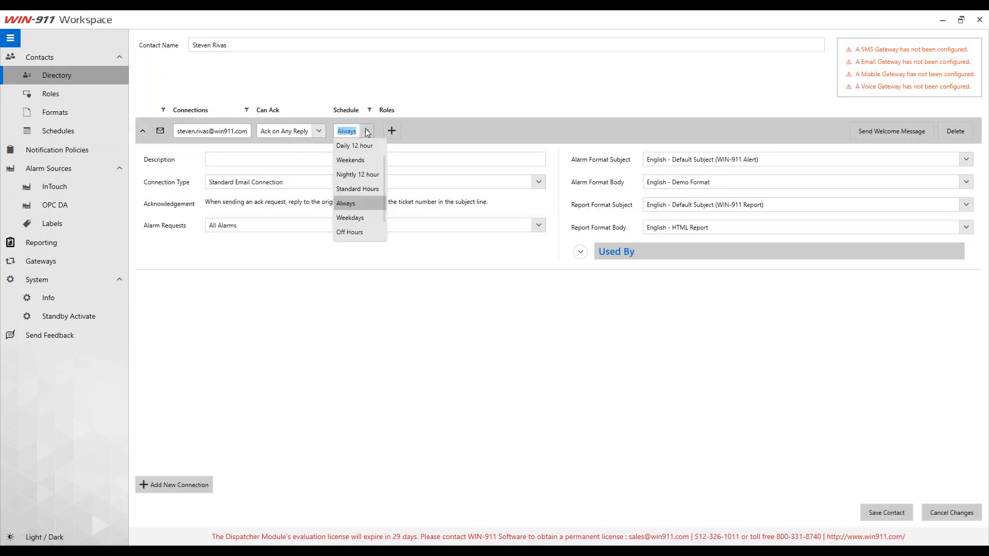
scroll(355, 165, "down", 1)
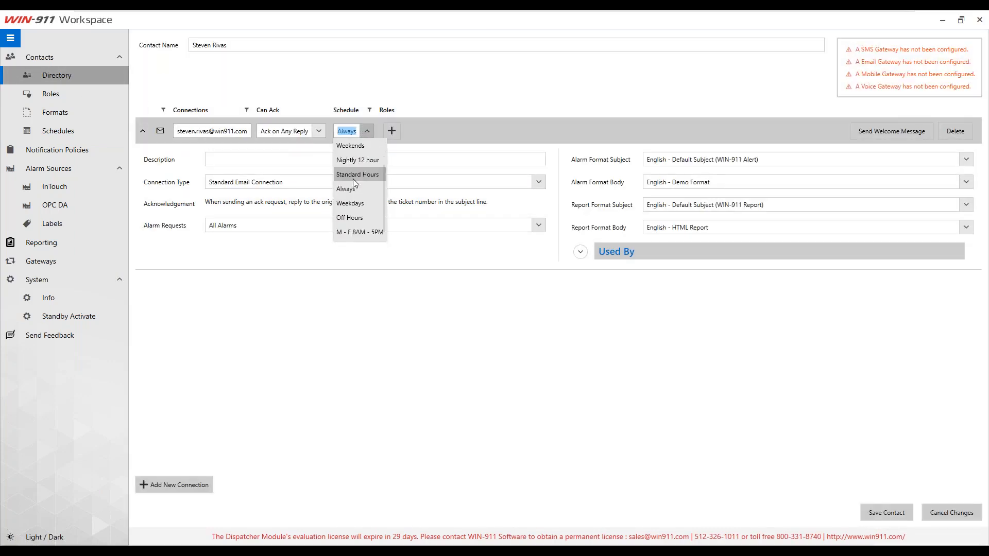
left_click(356, 233)
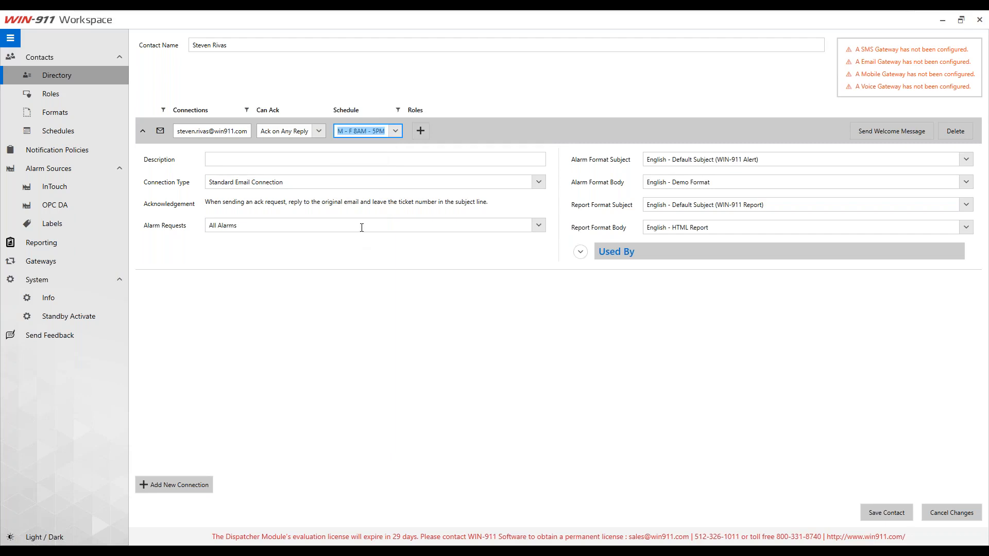
left_click(886, 510)
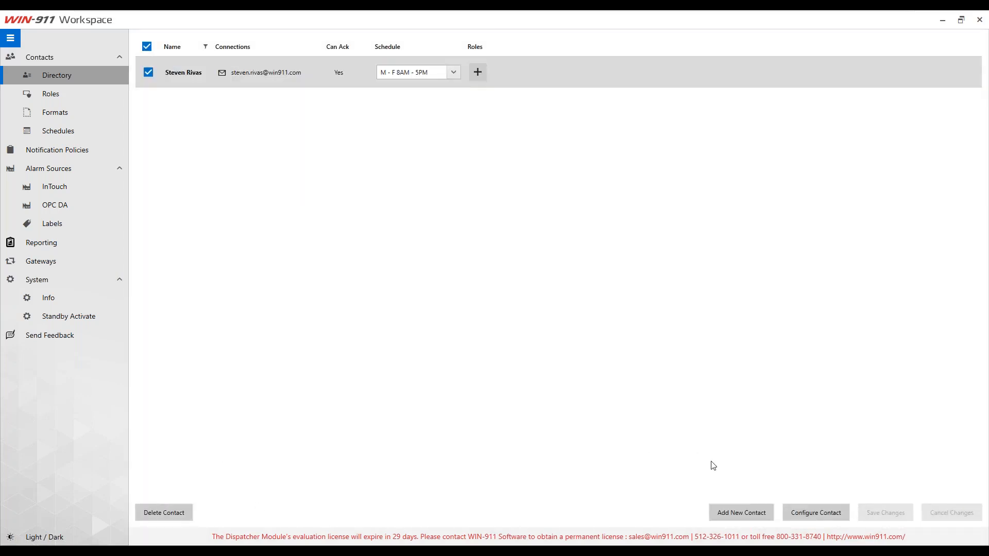
double_click(189, 73)
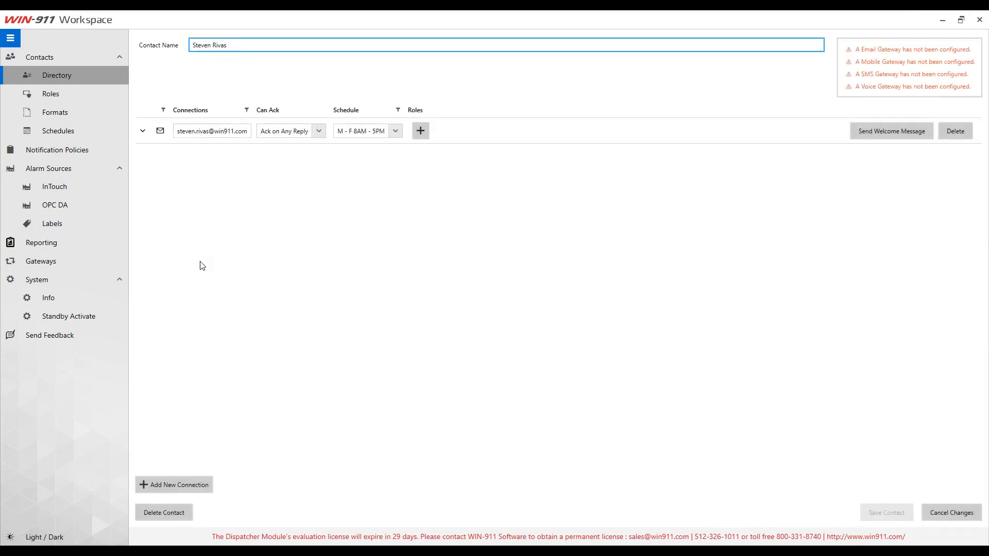
Step: Add a voice connection with the contact's phone number, Can Ack set to Allow, and an authorization code, then save the contact
left_click(180, 483)
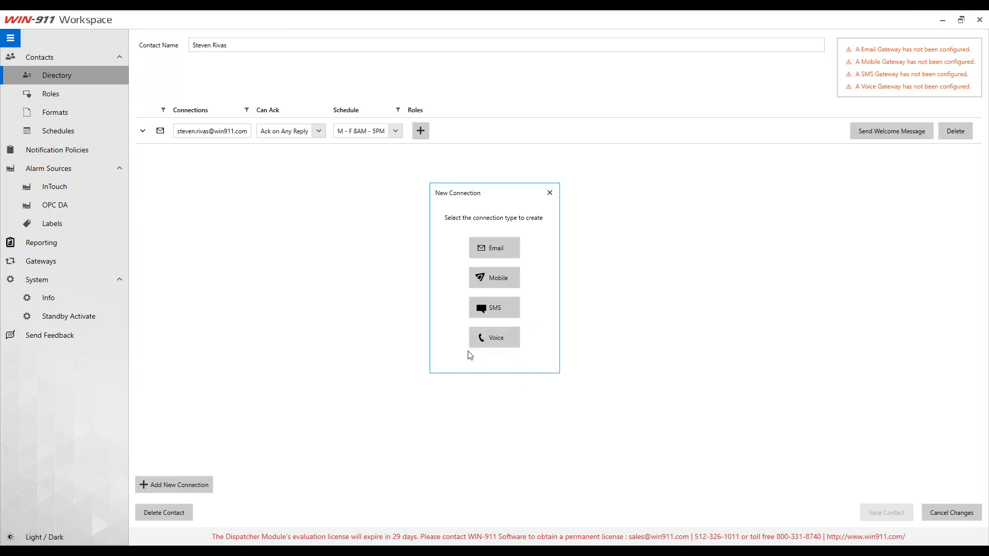
left_click(487, 340)
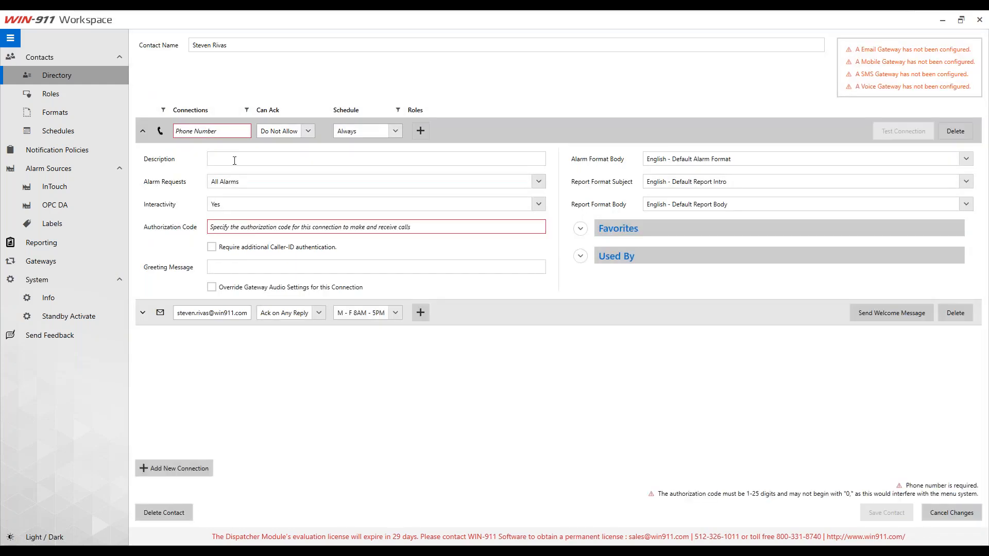
left_click(211, 133)
type("55555555")
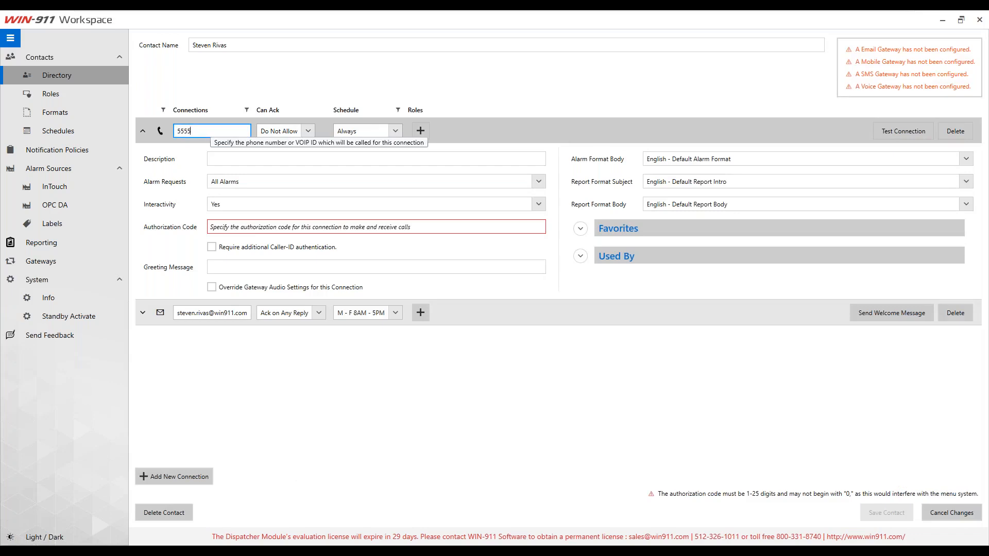
left_click(308, 131)
left_click(283, 148)
left_click(237, 225)
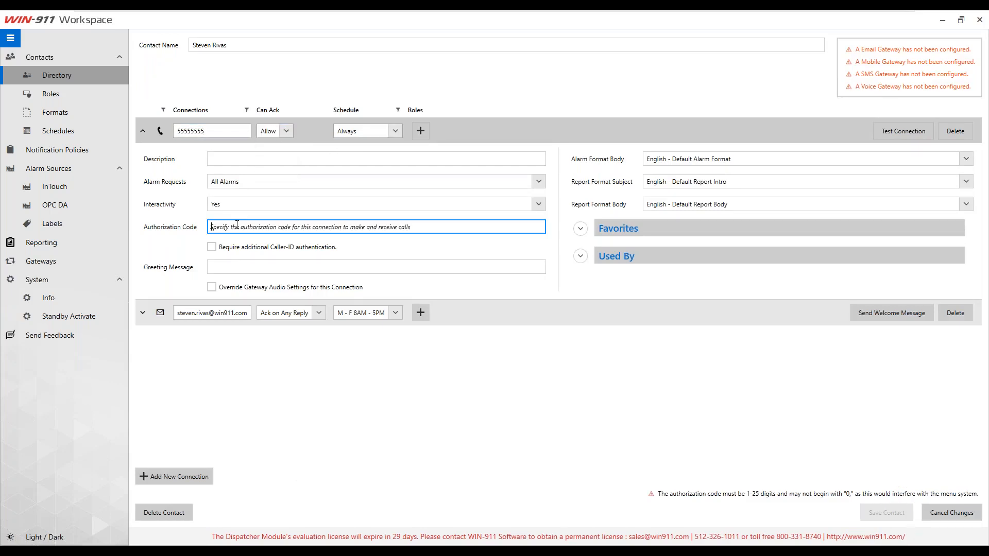
type("1")
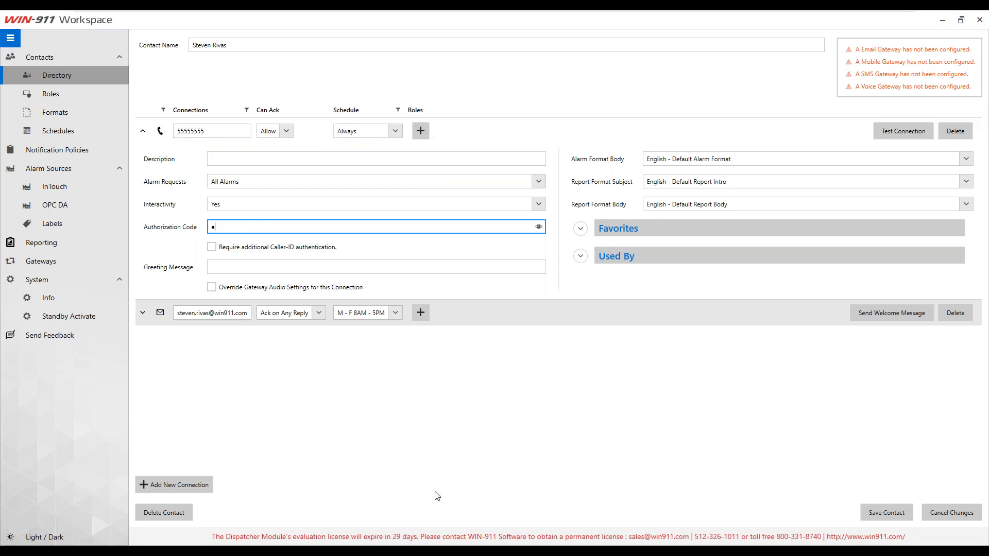
left_click(902, 519)
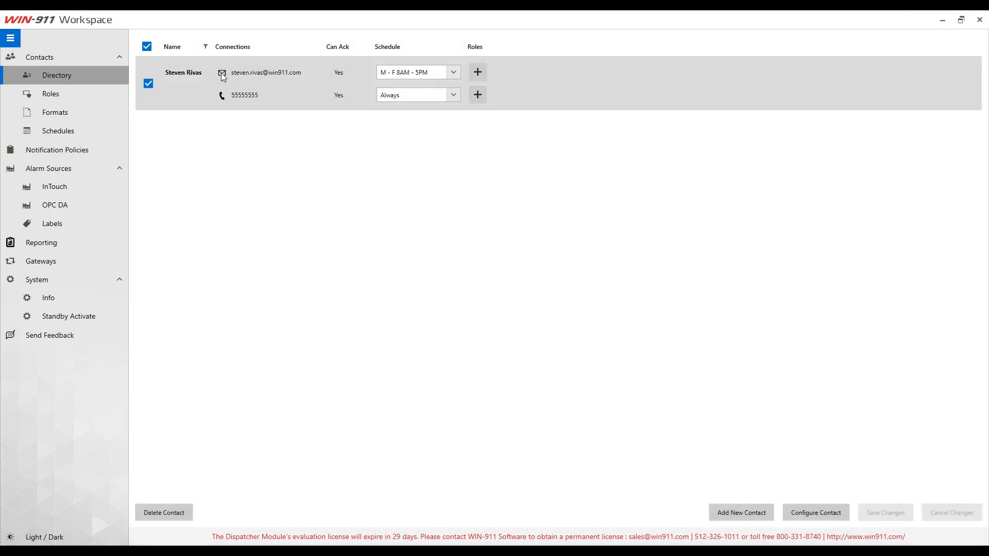
Step: Create a new contact with the person's first and last name and an email connection with their e-mail address
left_click(748, 509)
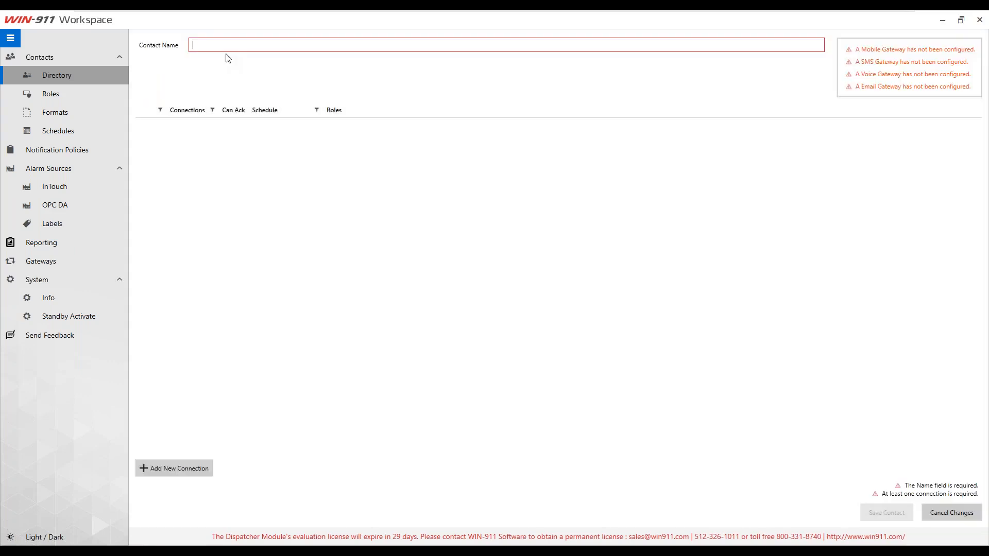
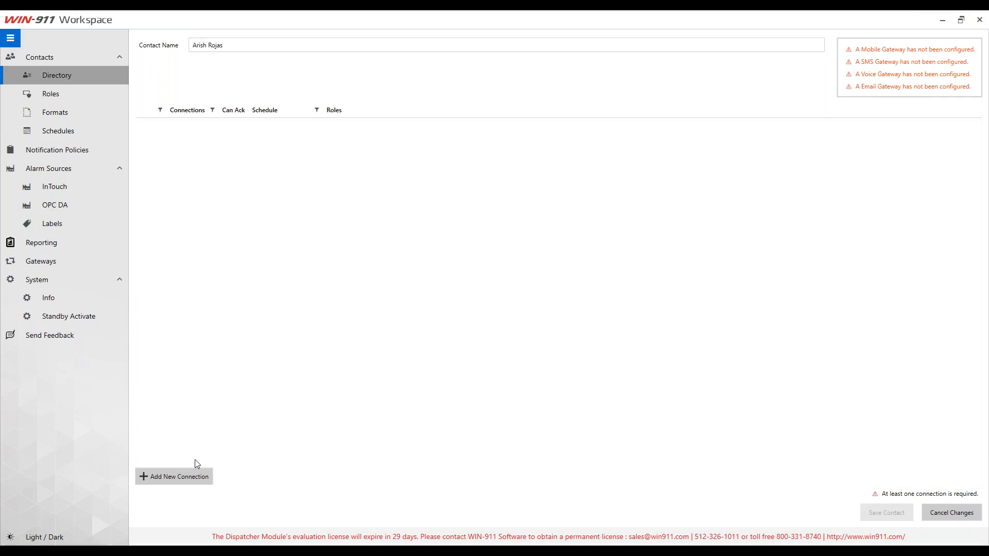
left_click(174, 477)
left_click(496, 254)
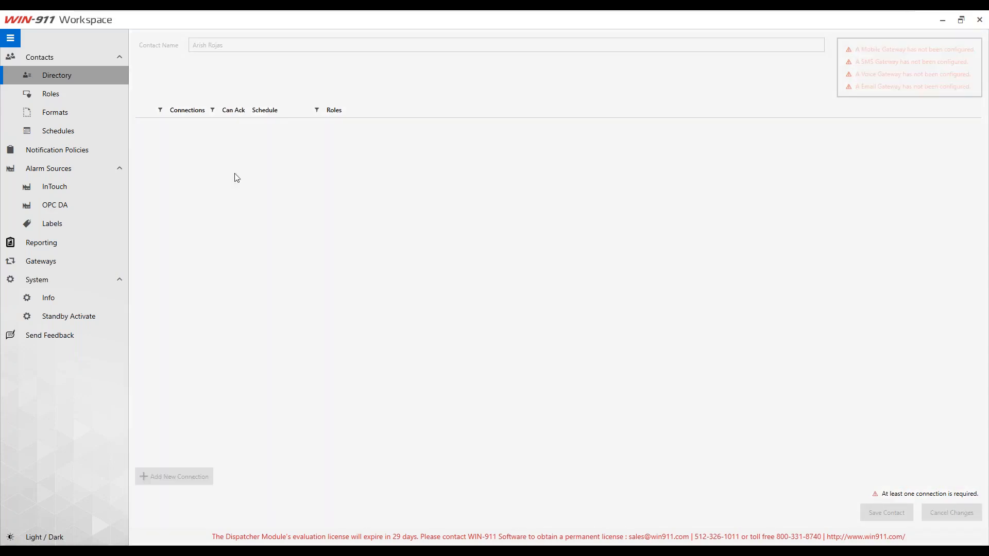
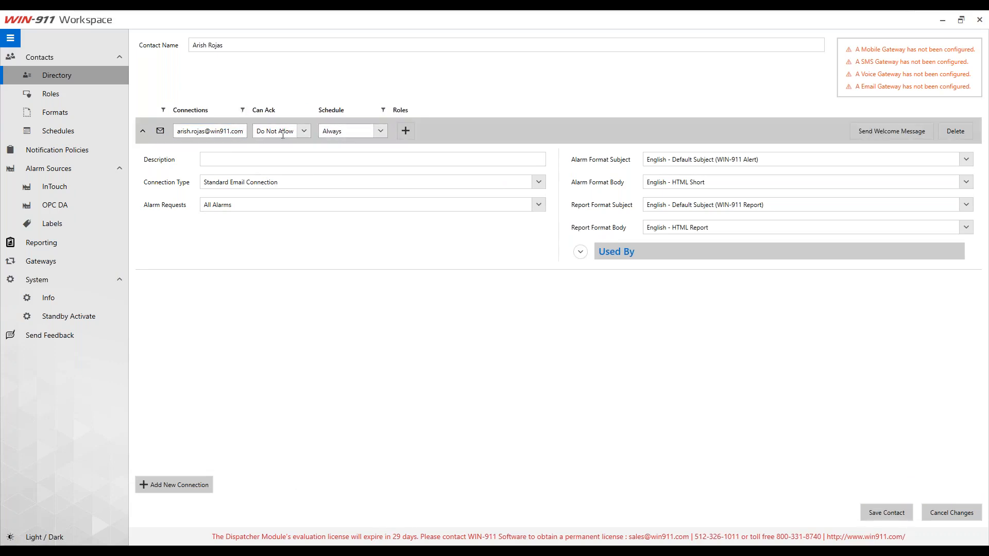
Step: Set the email connection to Ack on Any Reply, M - F 8AM - 5PM schedule, Demo Format body, and save
left_click(301, 130)
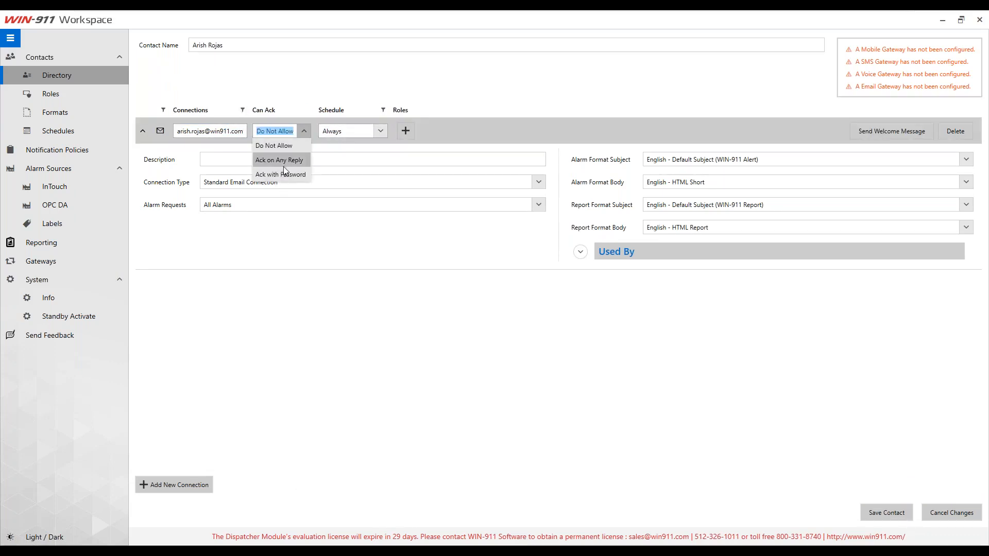
left_click(285, 161)
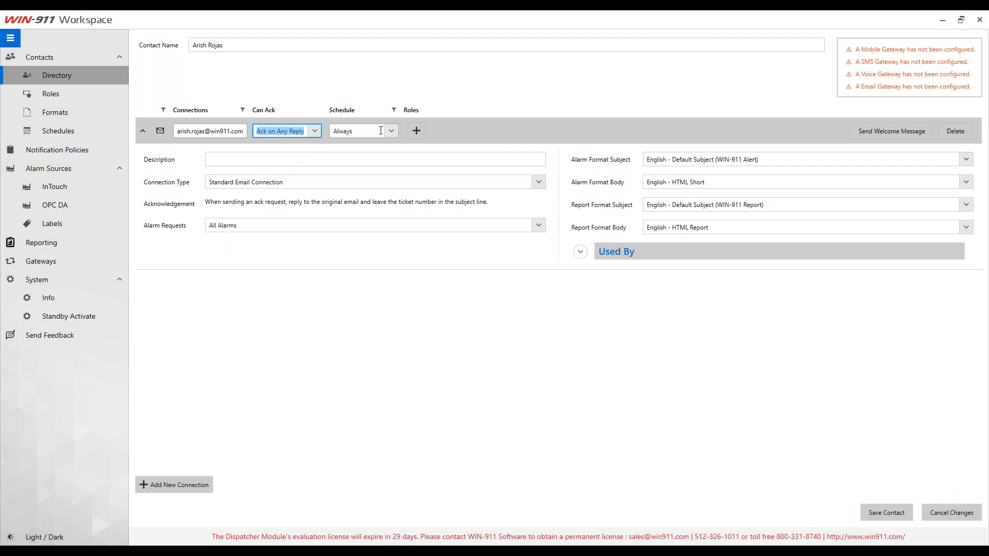
left_click(363, 131)
left_click(373, 227)
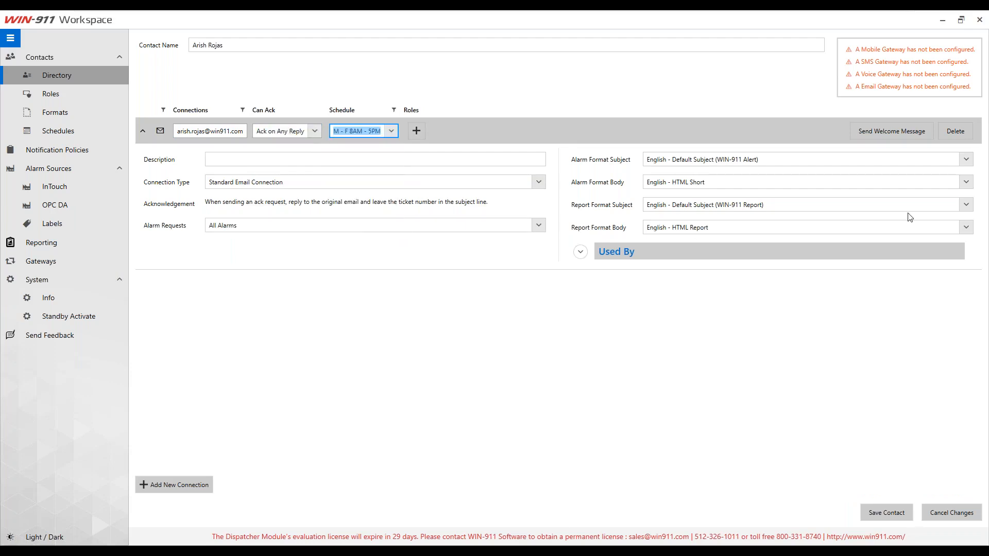
left_click(966, 182)
left_click(734, 196)
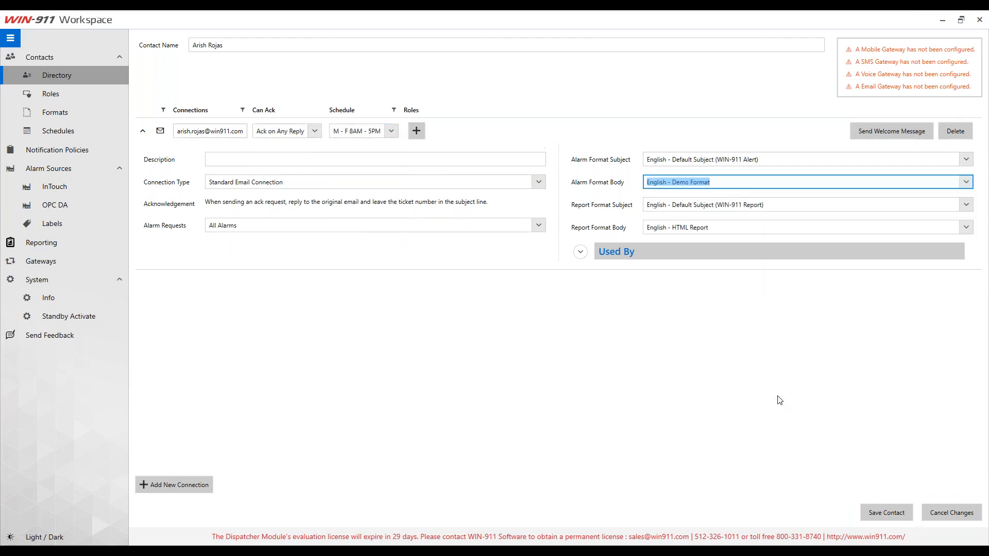
left_click(881, 508)
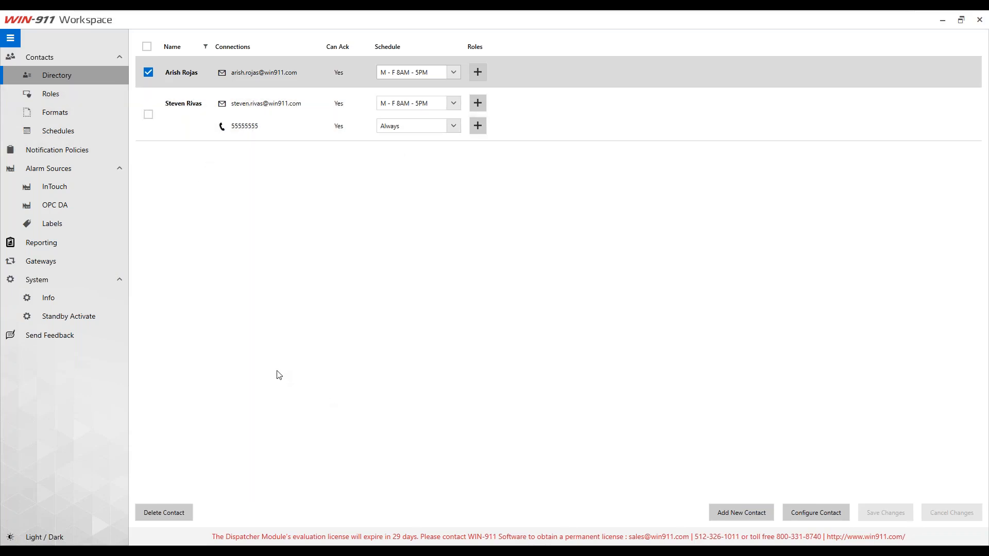
Step: Create a notification policy named 'InTouch Notification Policy' that notifies All Contacts
left_click(58, 151)
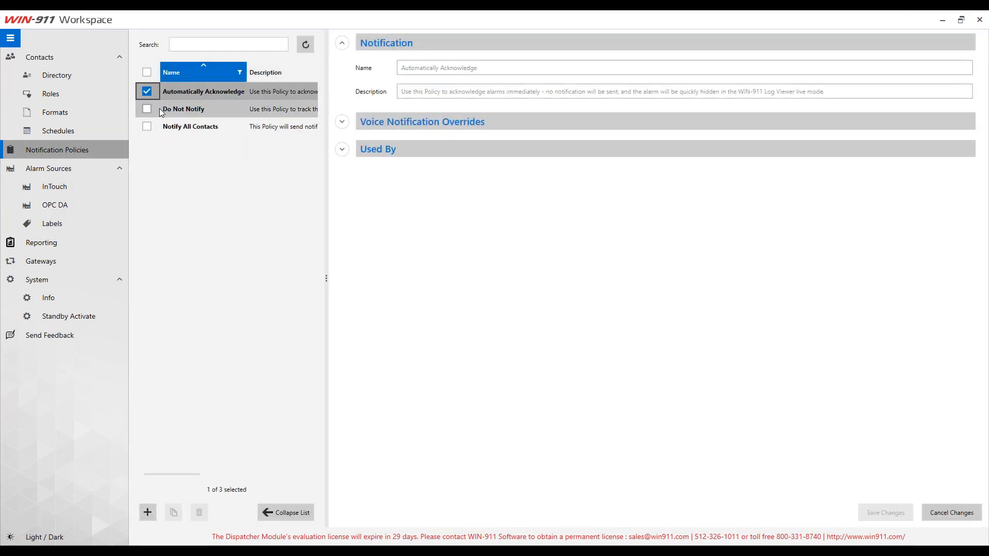
left_click(147, 517)
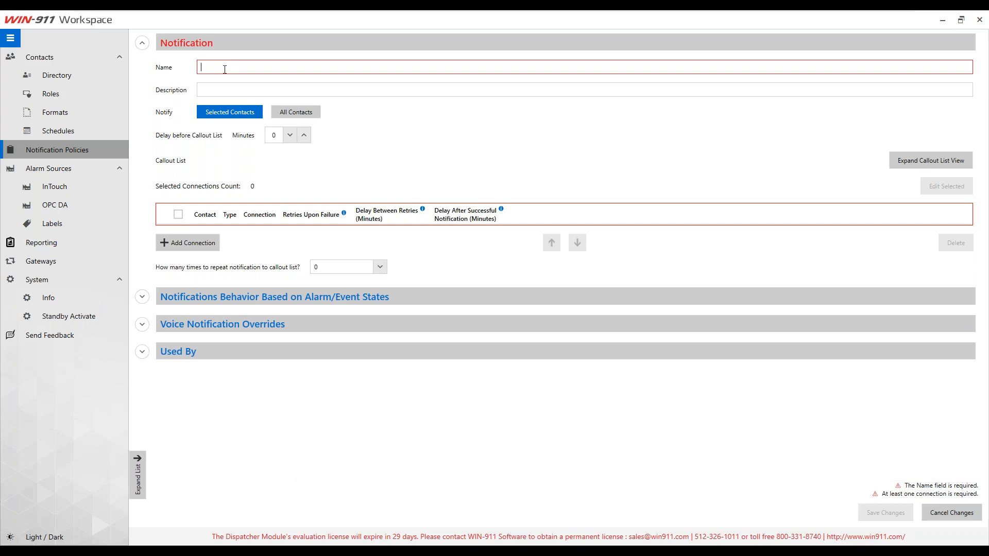
type("InTouch")
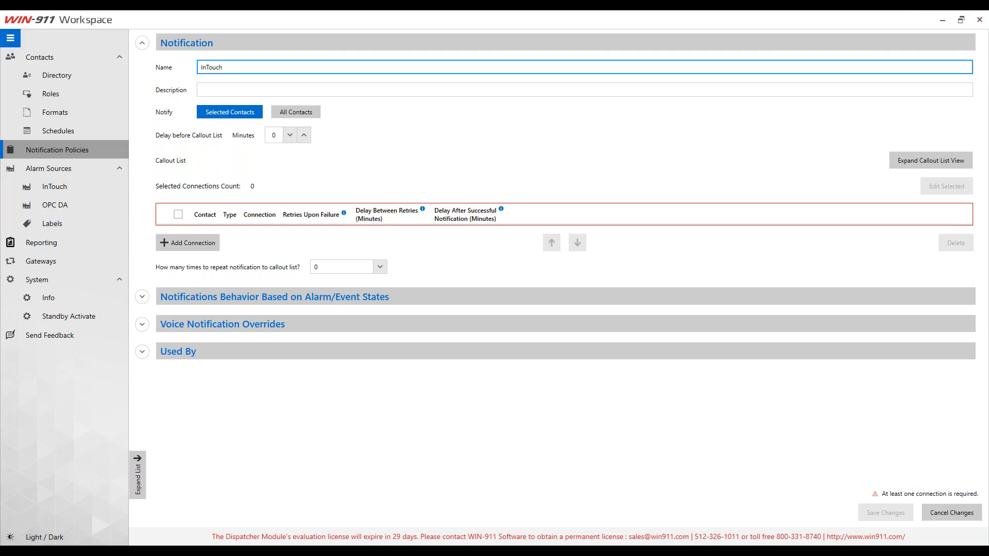
type(" Notification Policy")
left_click(294, 111)
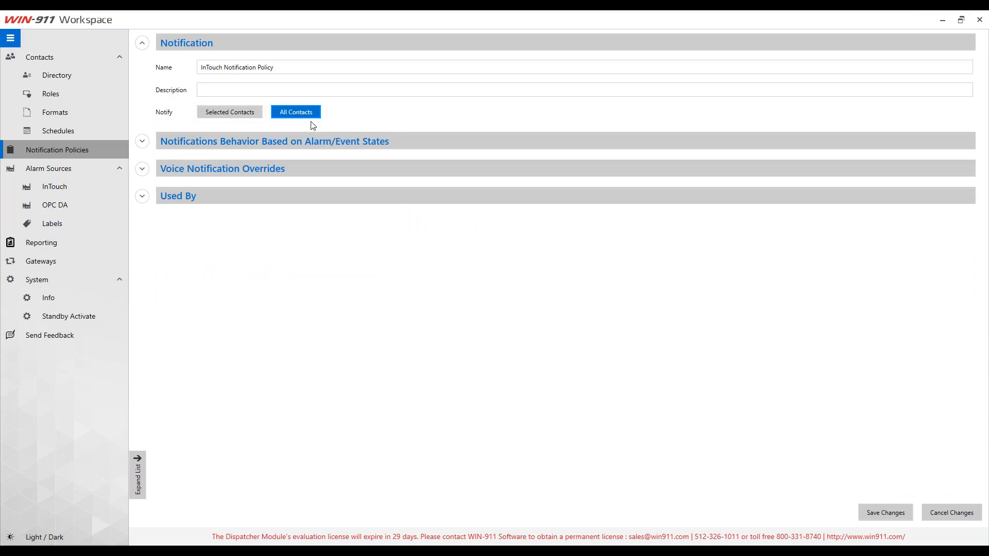
Step: Switch the policy's Notify option to Selected Contacts
left_click(229, 113)
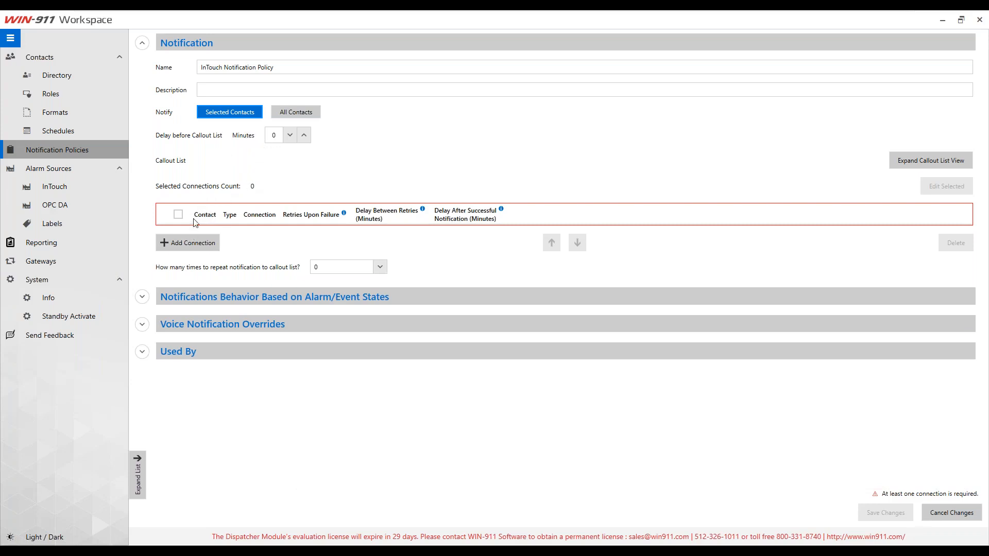
Step: Add all three contact connections, two email and one voice, to the policy's callout list
left_click(183, 243)
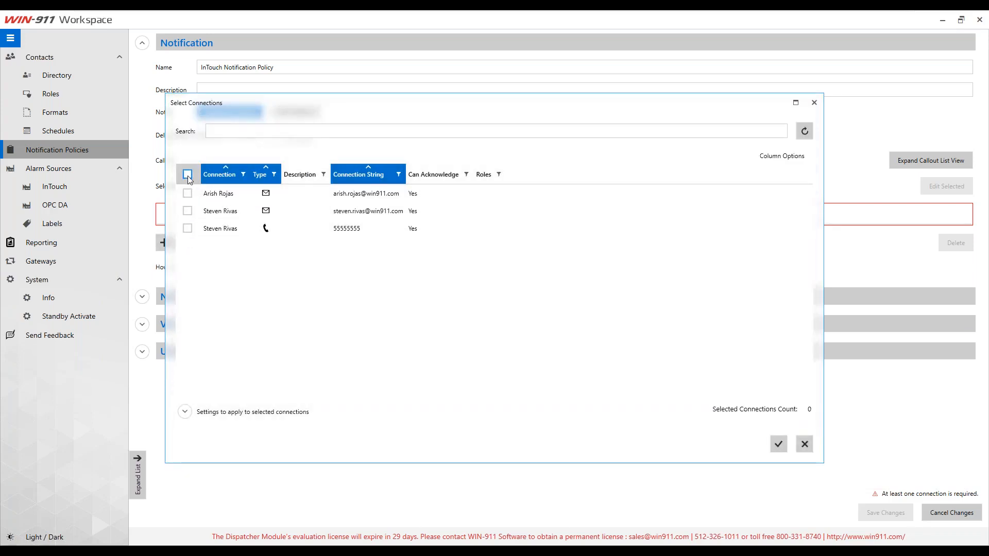
left_click(188, 176)
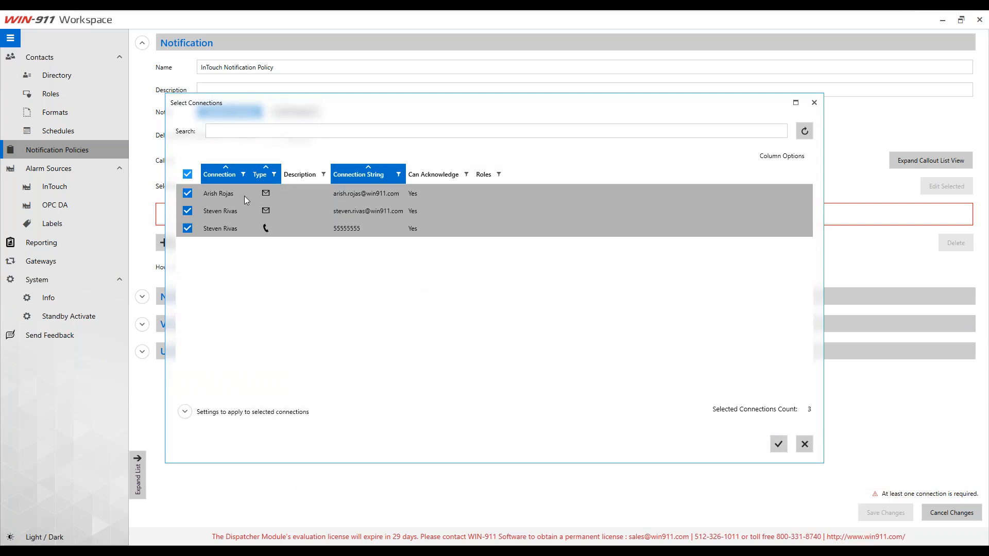
left_click(233, 130)
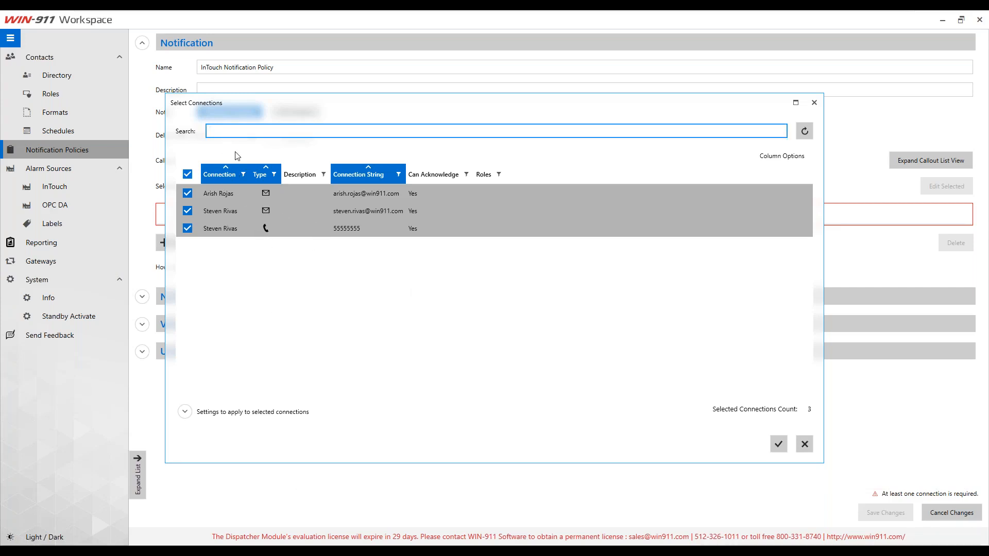
type("arish")
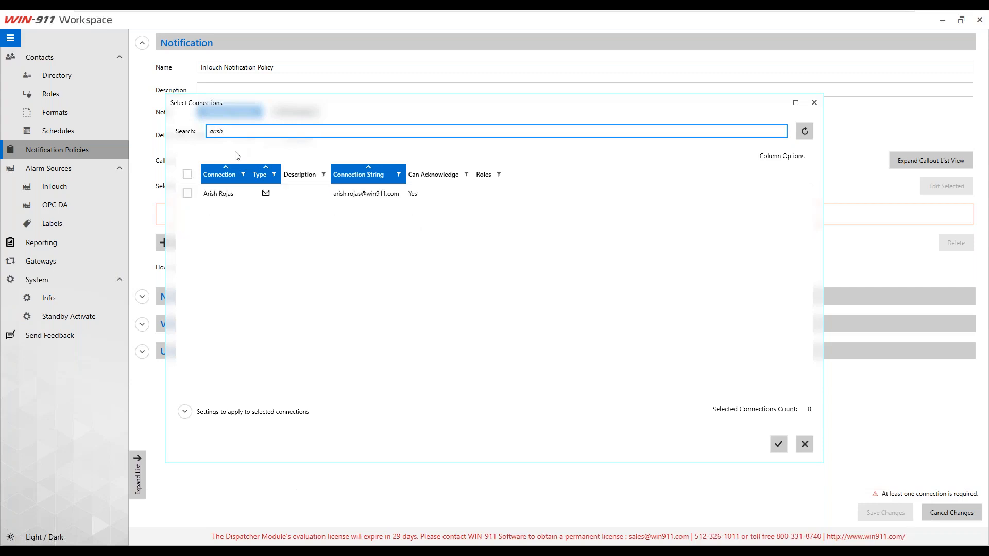
key("BackSpace")
key("BackSpace")
key("BackSpace")
key("BackSpace")
key("BackSpace")
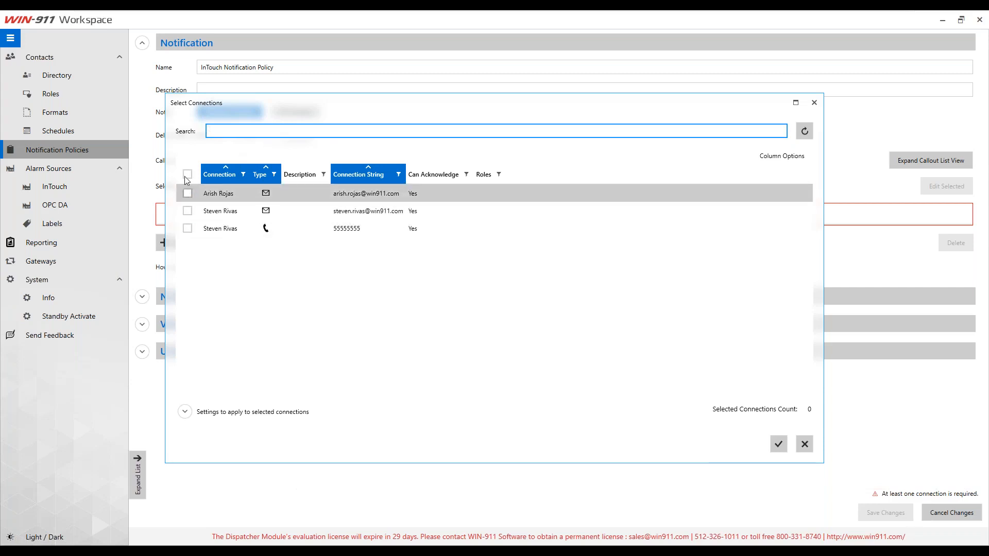
left_click(187, 175)
left_click(778, 446)
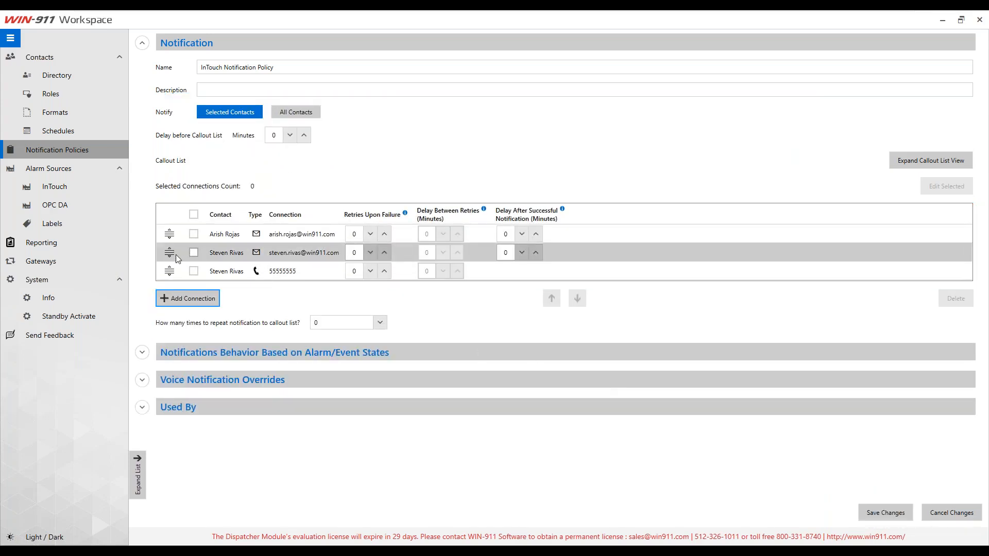
Step: Move the other contact's email connection to the top and give all three connections 1 retry upon failure
left_click_drag(176, 257, 166, 233)
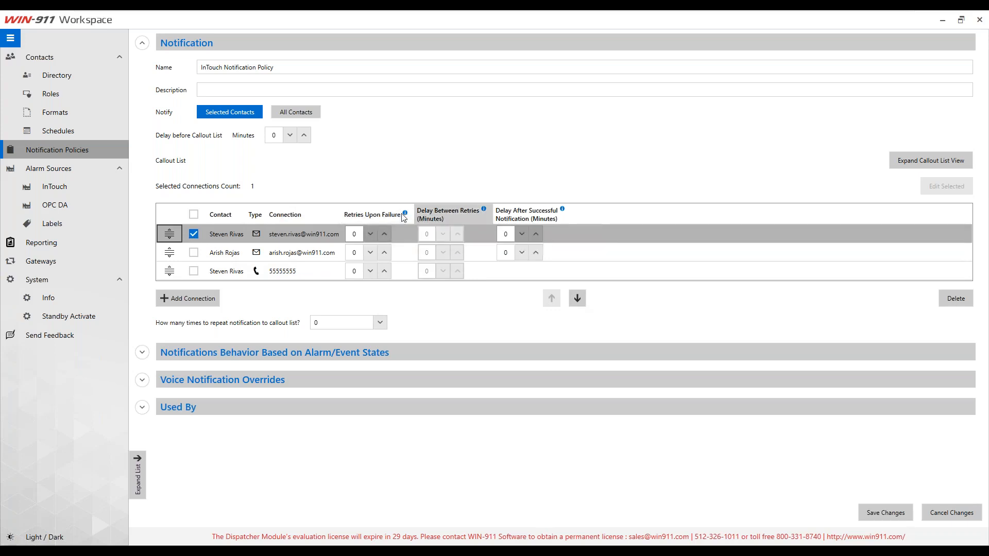
mouse_move(402, 216)
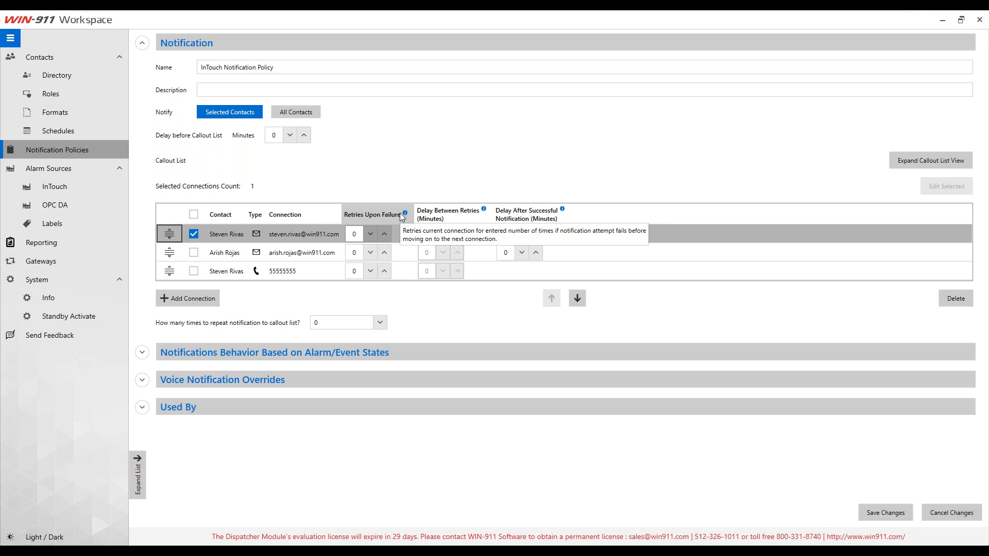
left_click(384, 234)
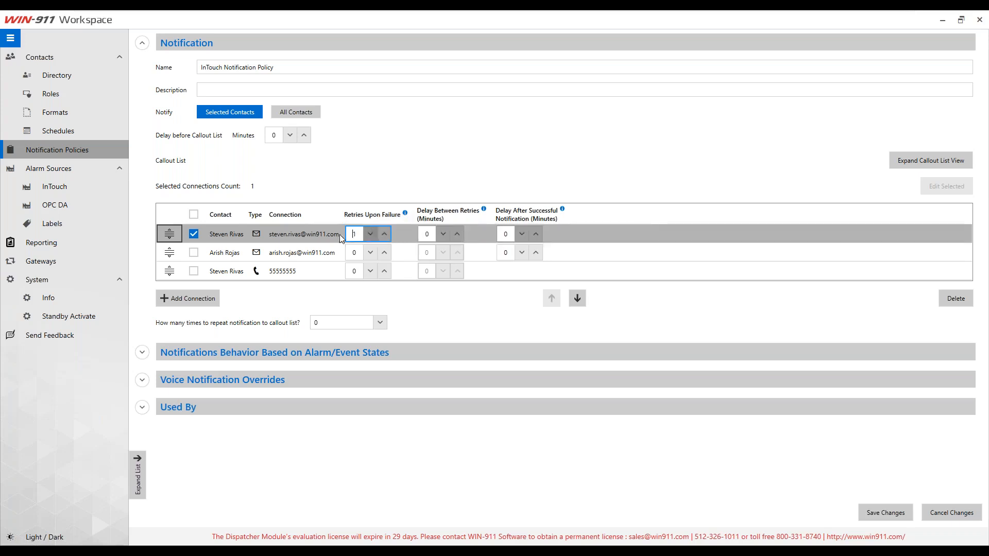
left_click(384, 253)
left_click(385, 271)
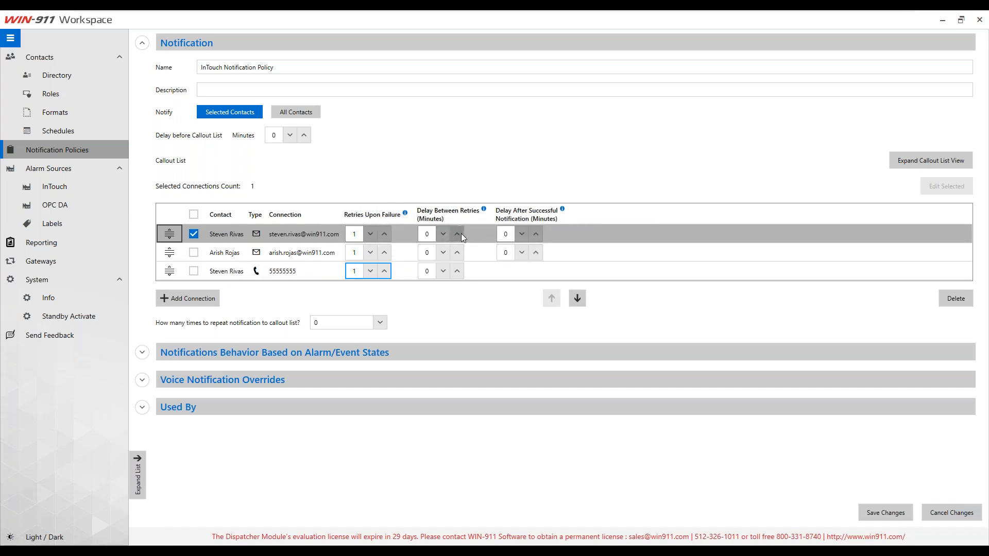
Step: Set a 1-minute retry delay on the first connection and 10-minute post-success delays on both email connections
left_click(457, 234)
left_click(536, 235)
left_click(536, 235)
left_click(536, 235)
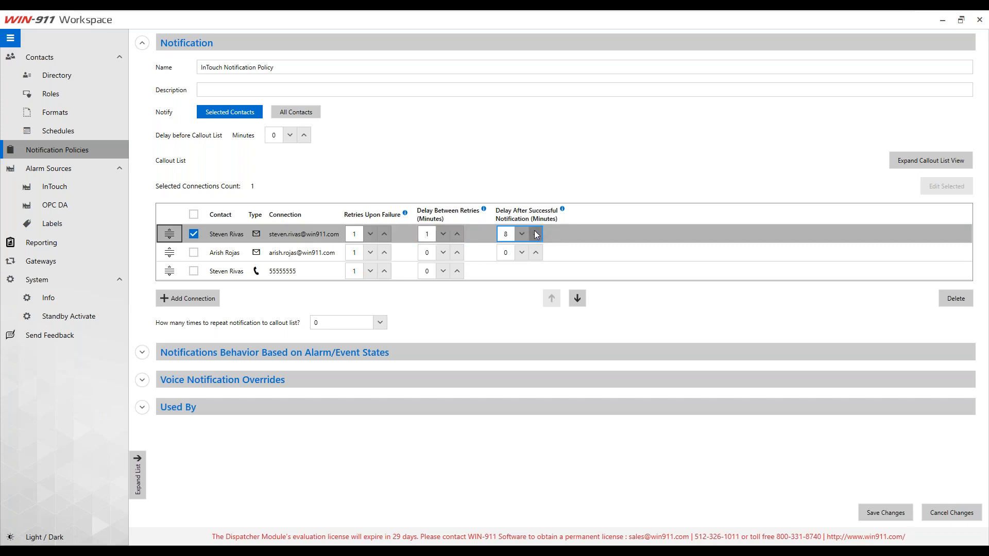
left_click(536, 235)
left_click(535, 234)
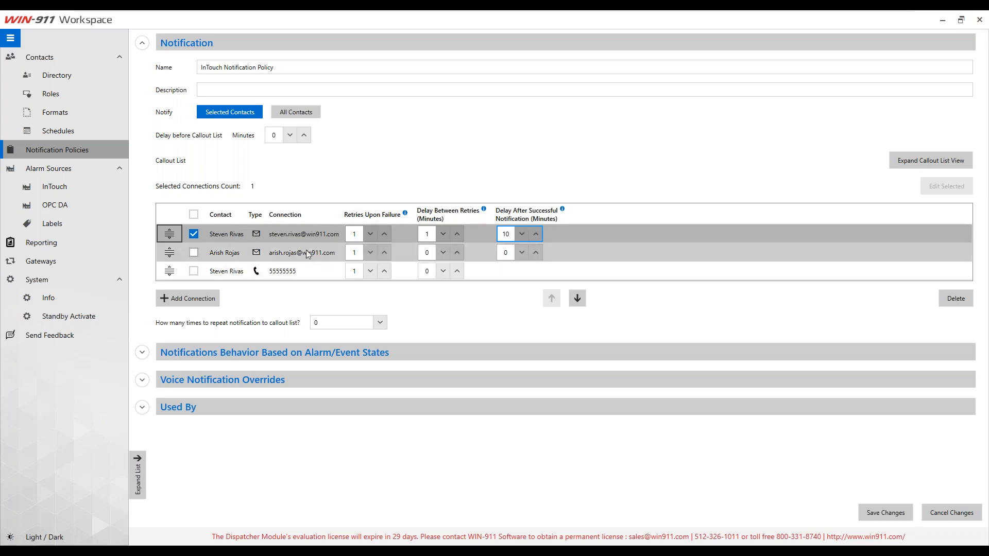
left_click(536, 253)
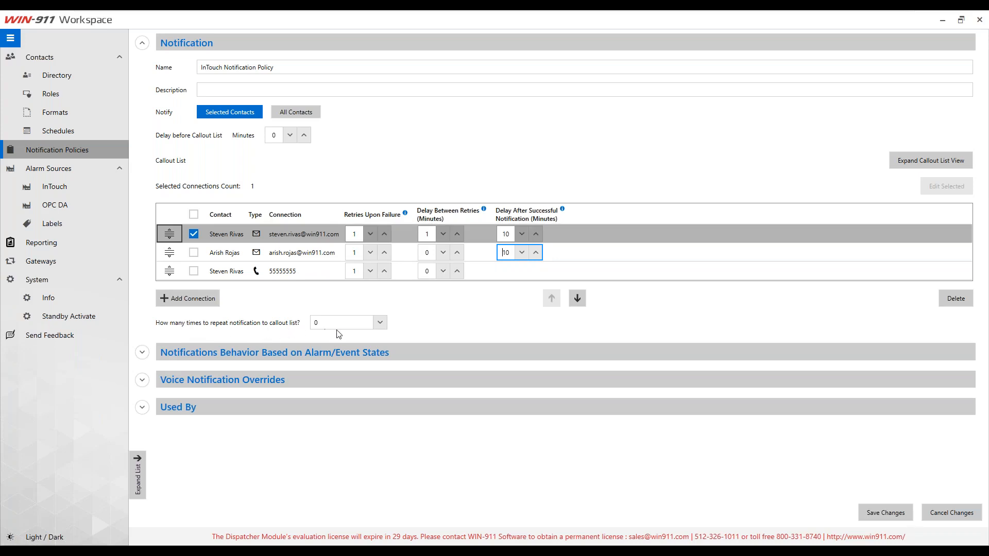
Step: Set the callout list to Repeat Until Policy Stops with a 10-minute repeat delay
left_click(380, 323)
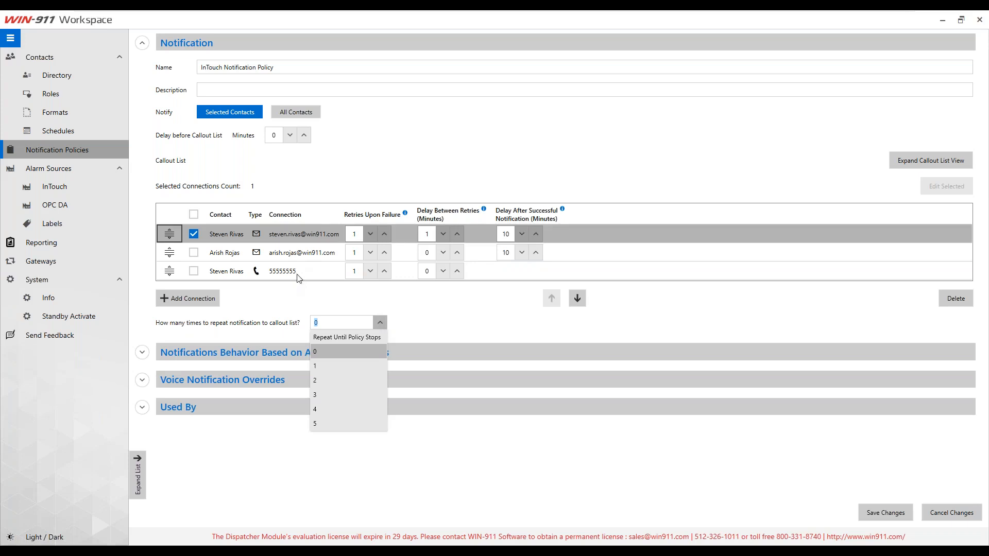
left_click(334, 338)
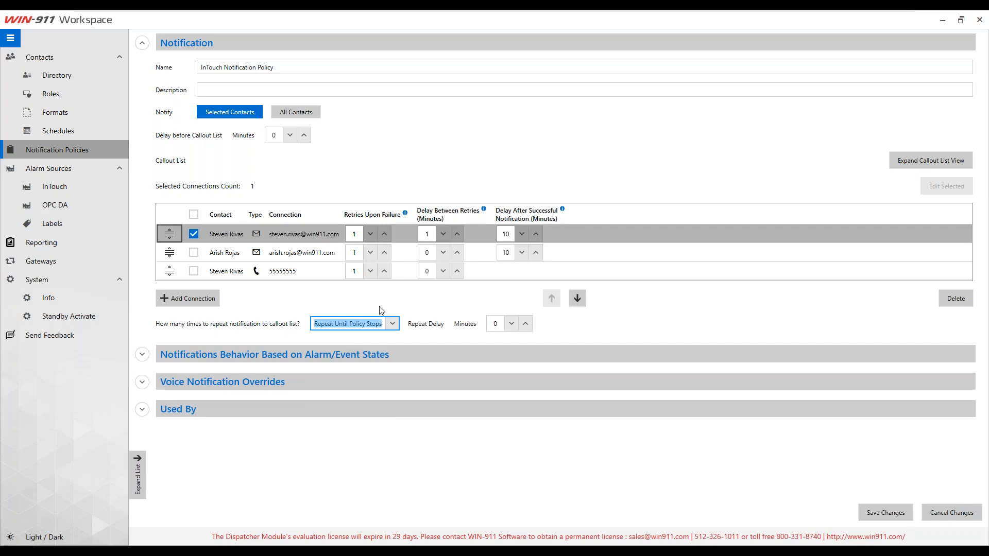
left_click(525, 323)
left_click(525, 323)
left_click(525, 324)
left_click(525, 323)
left_click(525, 323)
left_click(524, 323)
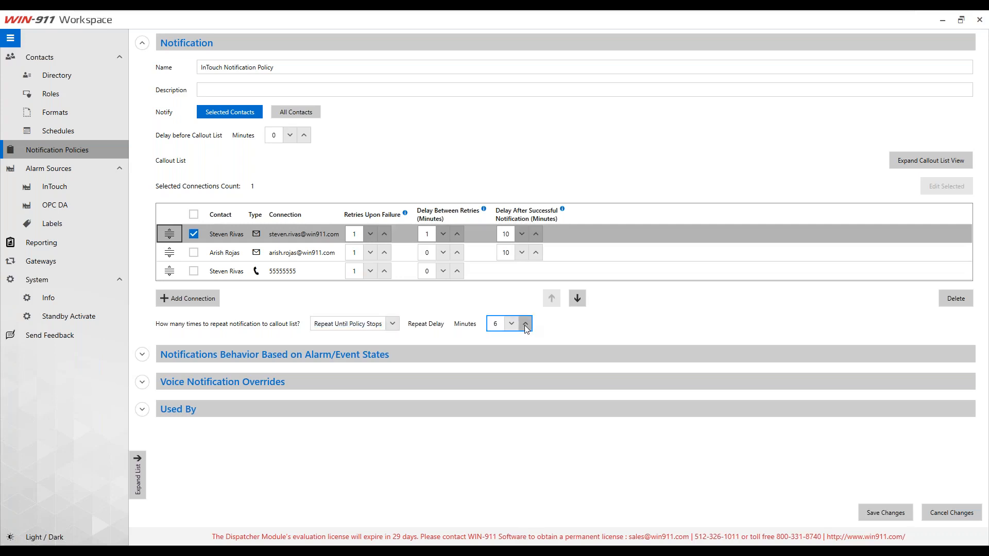
left_click(525, 323)
left_click(524, 323)
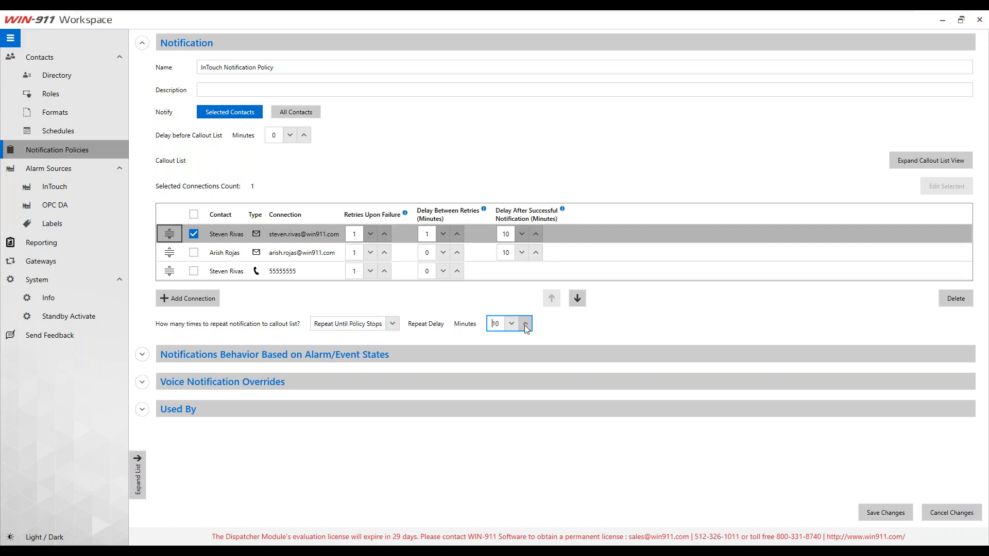
left_click(391, 324)
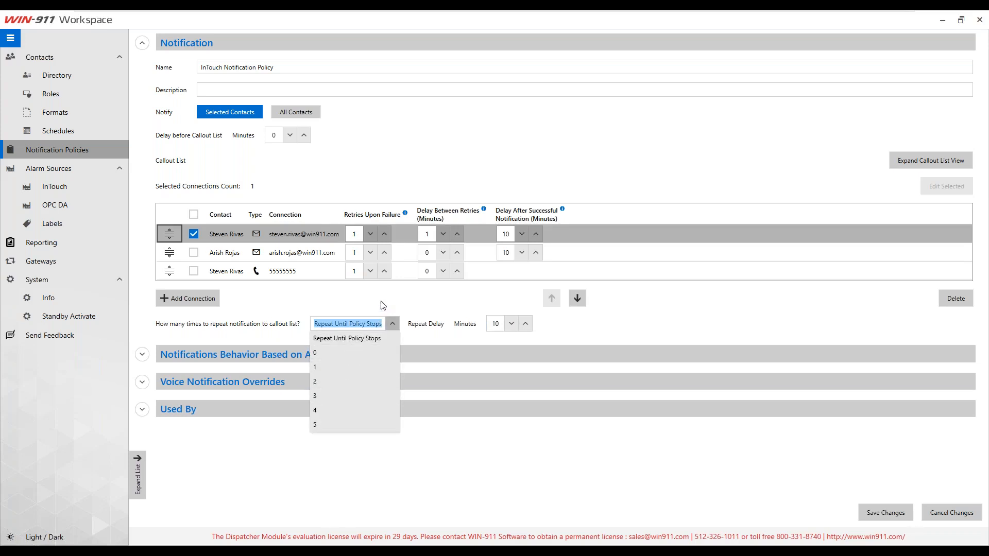
left_click(361, 341)
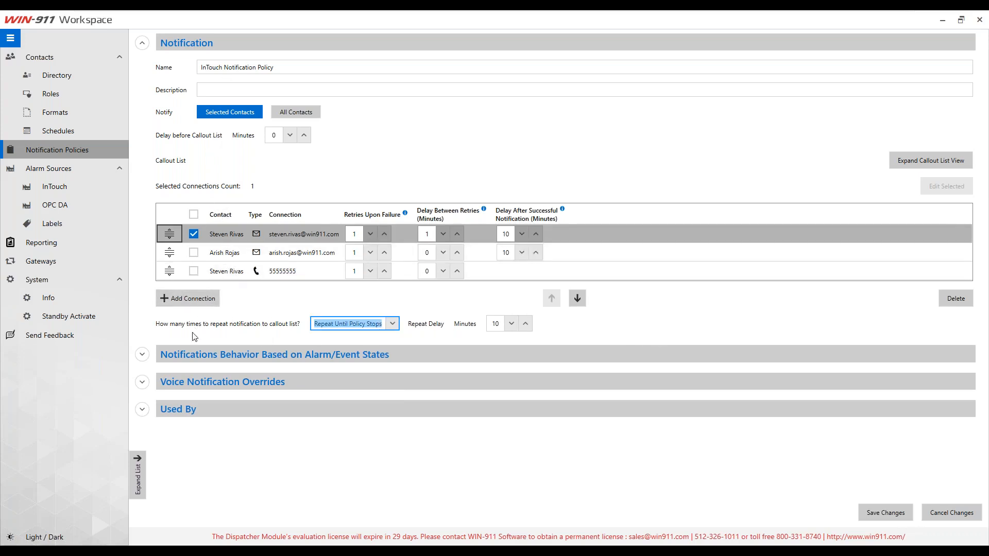
left_click(142, 355)
Step: Uncheck Inactive + Acknowledged, keeping Active + Unacknowledged, Inactive + Unacknowledged and Active + Acknowledged notifications enabled
scroll(255, 390, "down", 3)
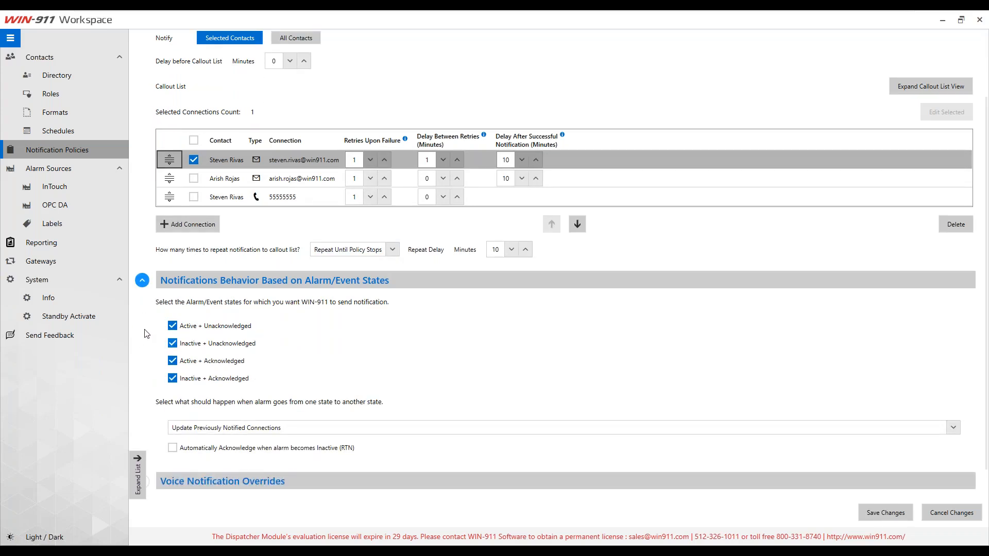
left_click(172, 343)
left_click(174, 361)
left_click(173, 379)
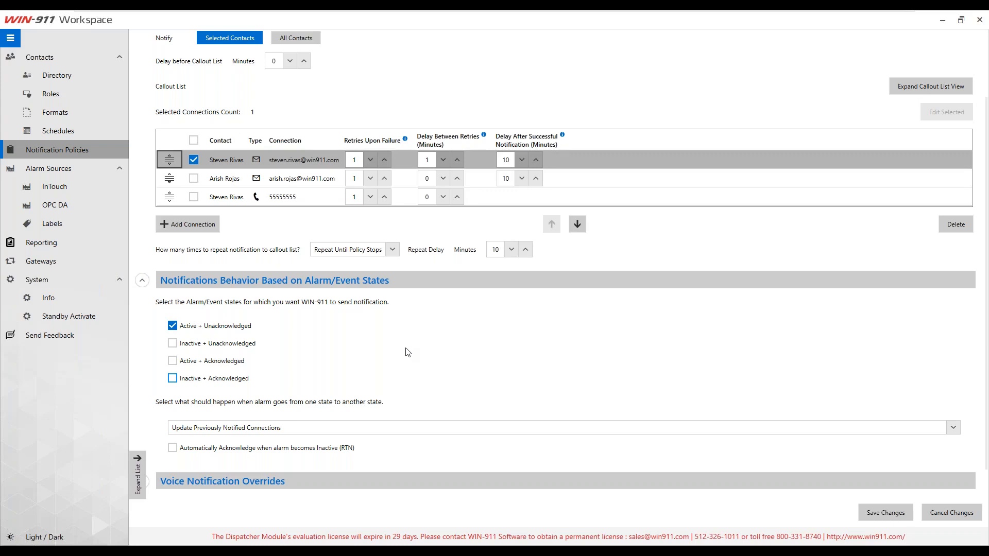
left_click(174, 343)
left_click(173, 361)
scroll(148, 388, "down", 1)
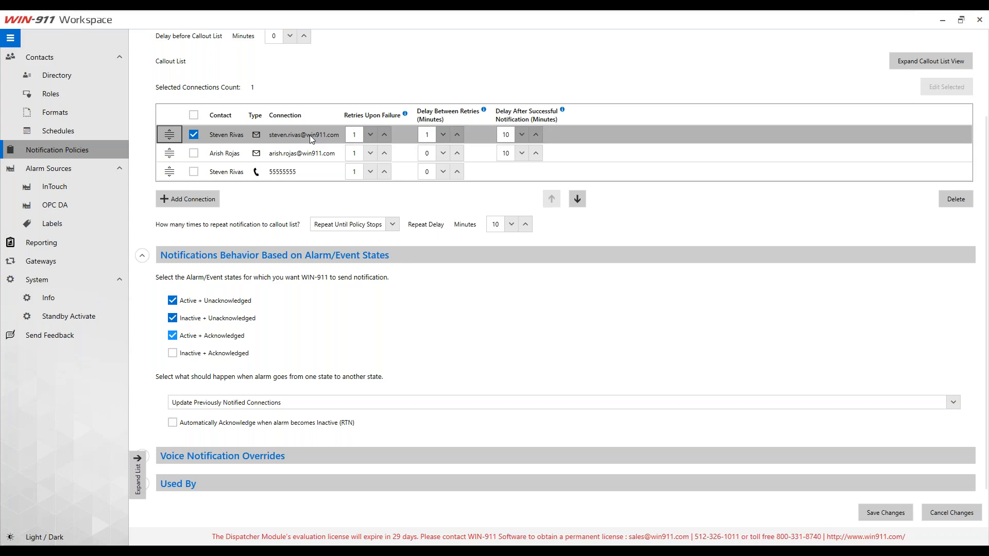
left_click(952, 402)
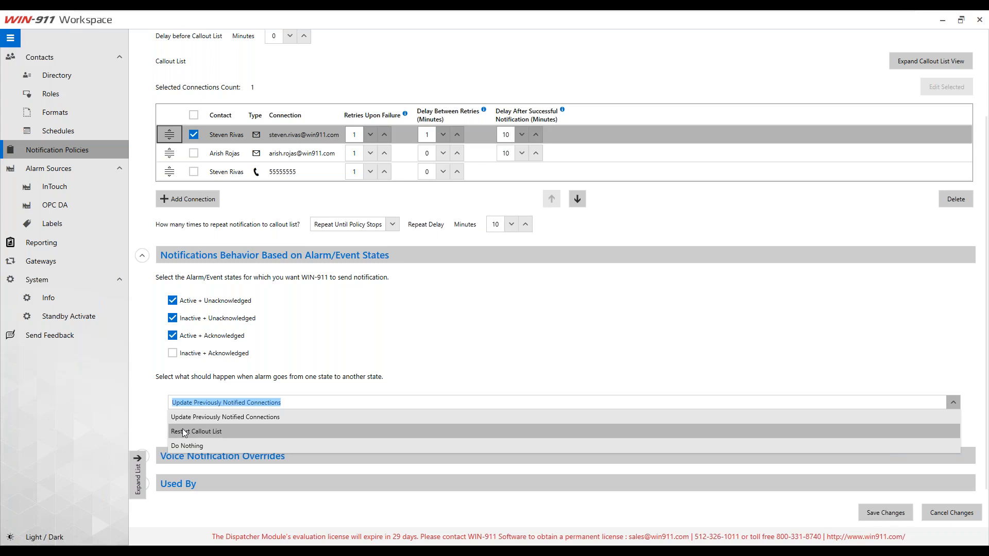
Step: Keep state-change handling as Update Previously Notified Connections and expand the notification policy list
left_click(183, 444)
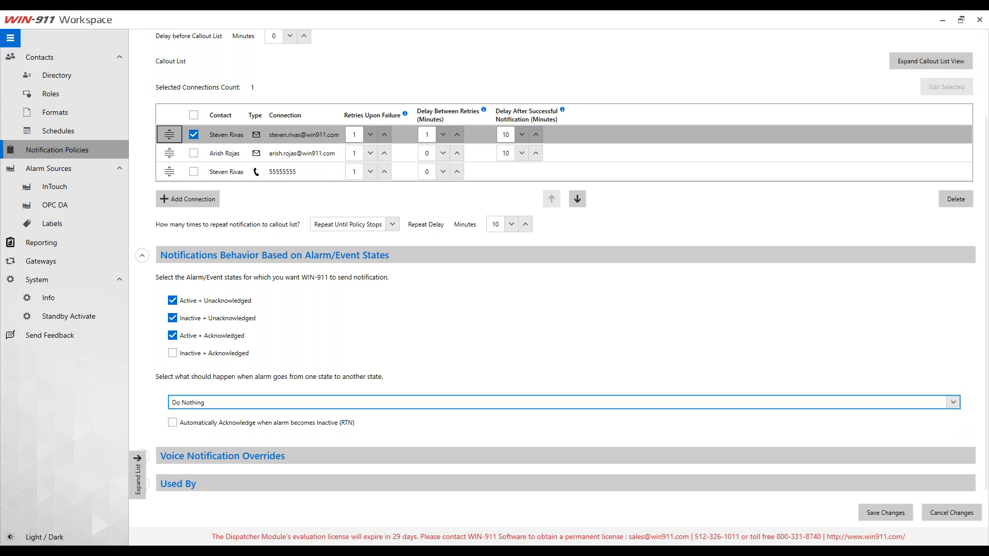
left_click(953, 402)
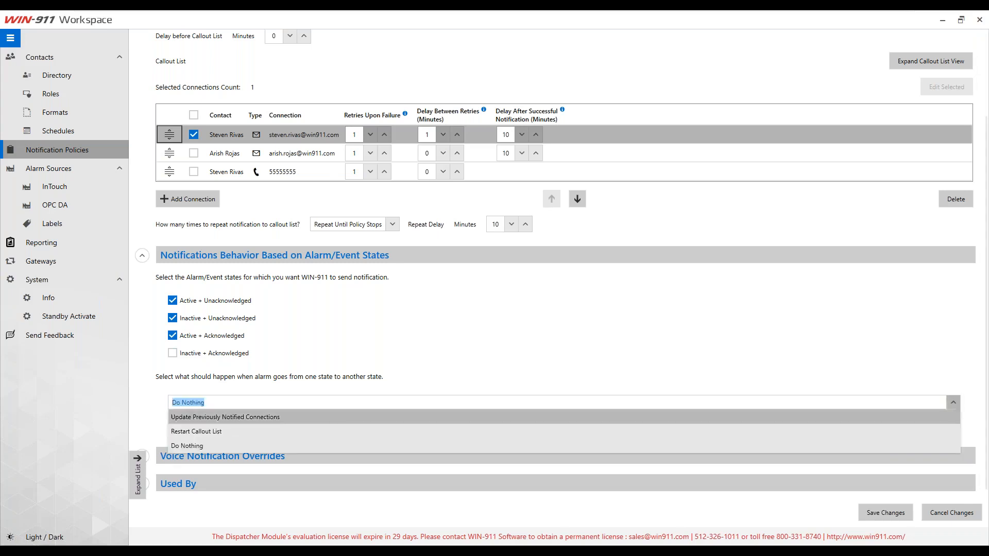
left_click(212, 417)
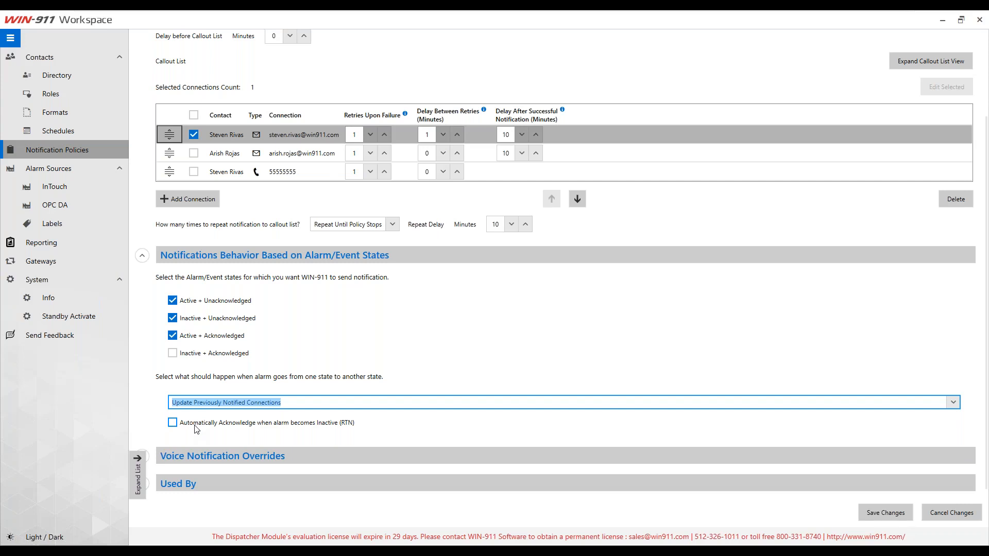
left_click(139, 469)
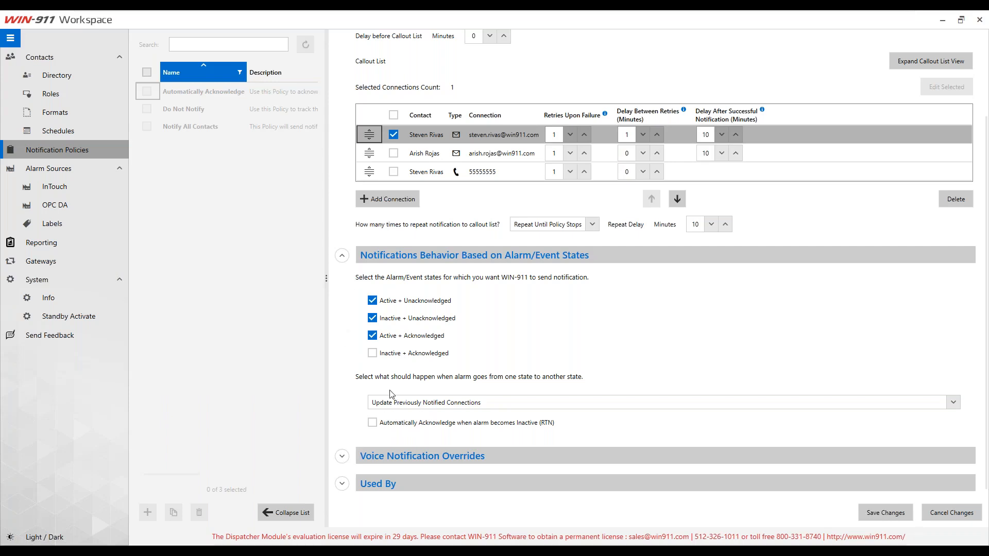
Step: Check the Voice Notification Overrides, save the InTouch Notification Policy, and switch to the InTouch alarm source
left_click(343, 458)
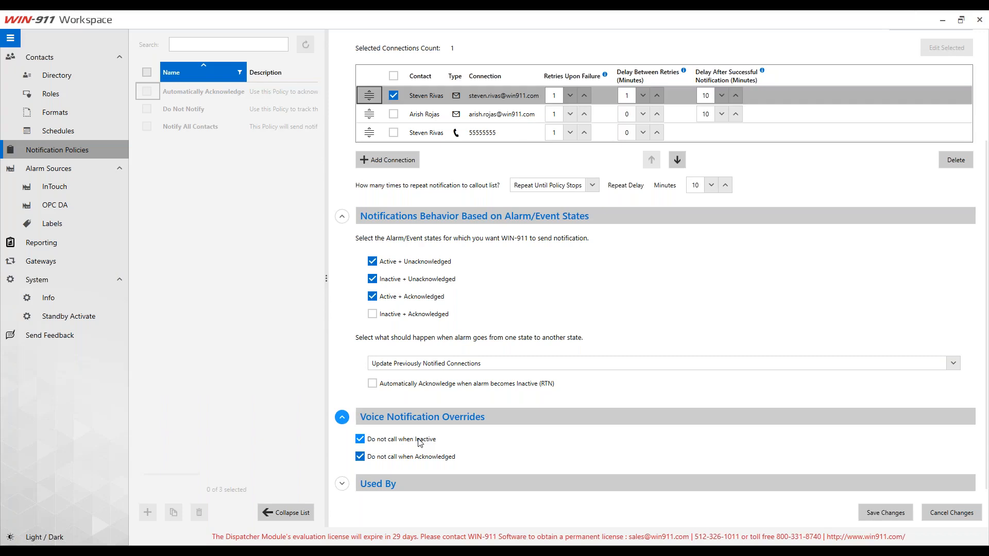
scroll(538, 395, "up", 3)
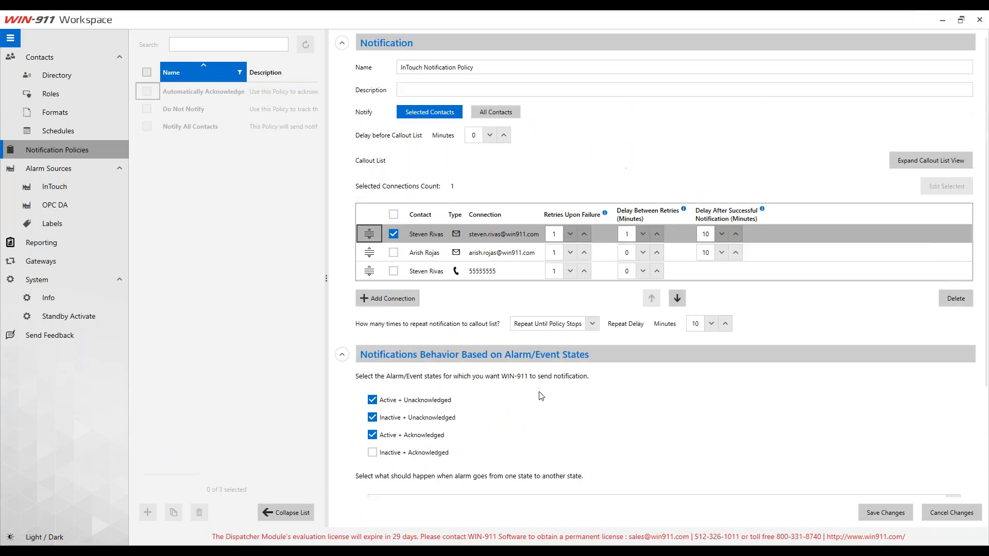
scroll(536, 396, "down", 3)
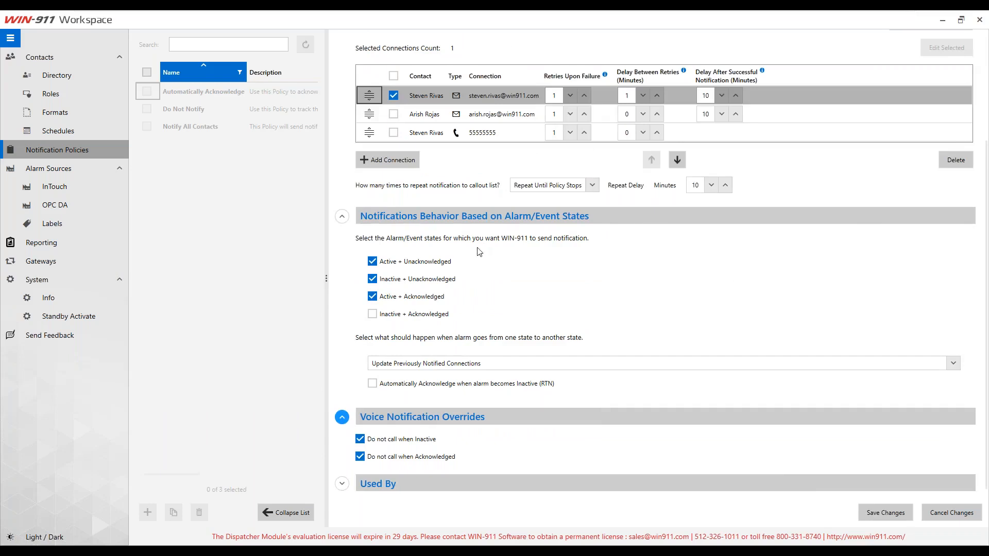
scroll(482, 250, "up", 3)
left_click(885, 512)
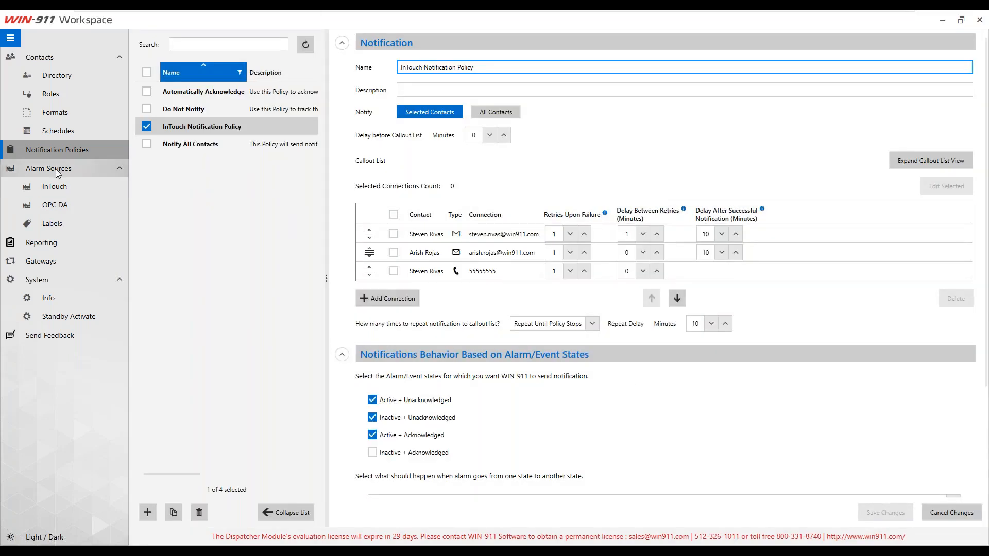
left_click(66, 190)
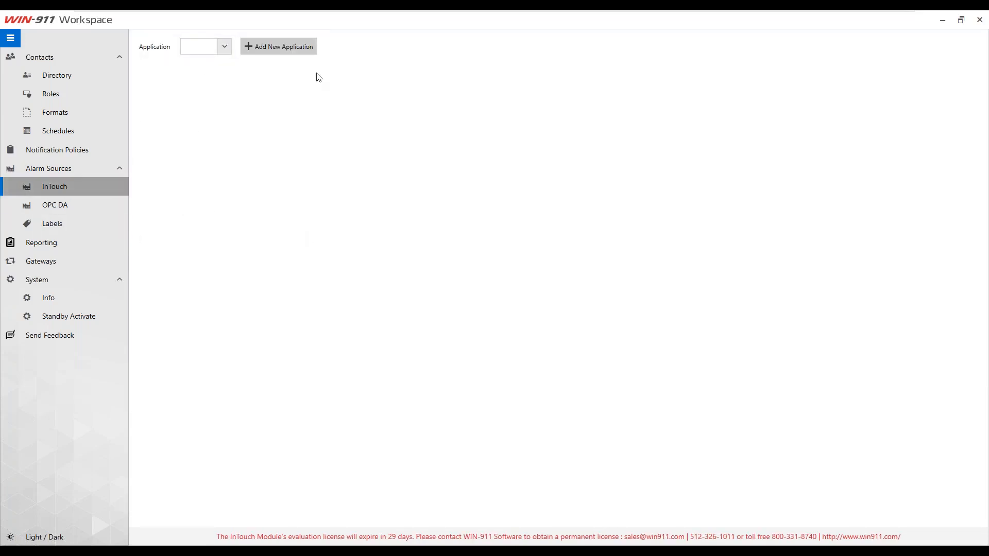
Step: Add a new application named 'InTouch' with node computer name 'localhost'
left_click(303, 49)
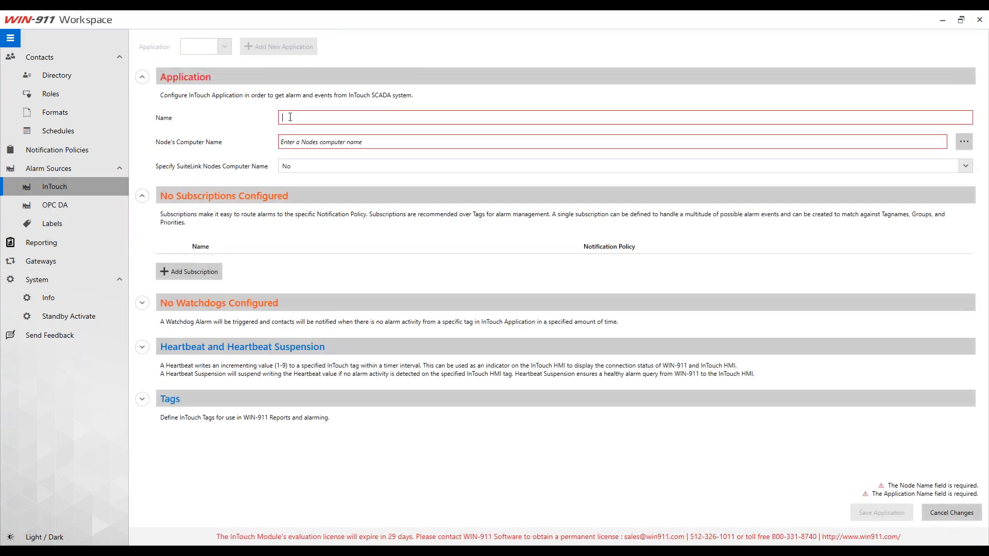
type("InTouch")
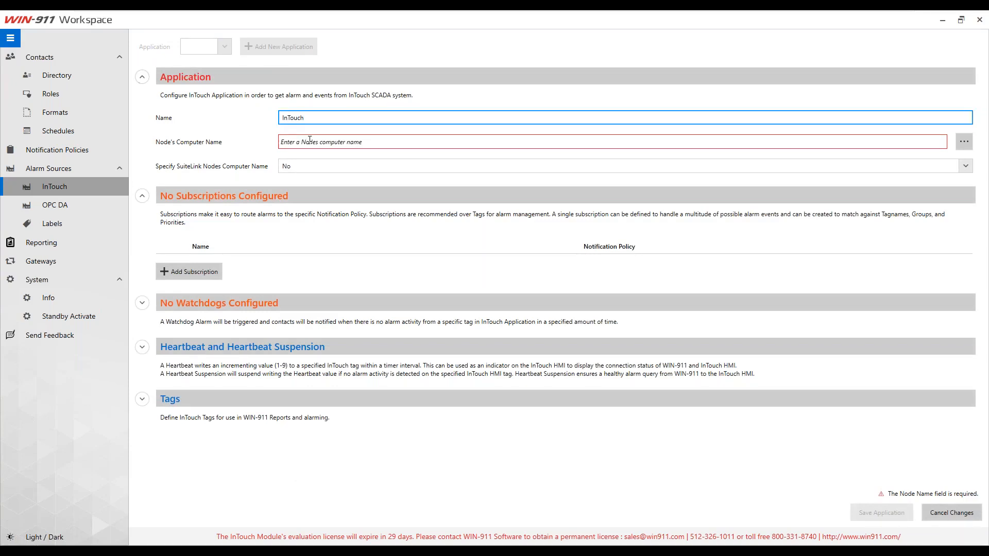
left_click(310, 141)
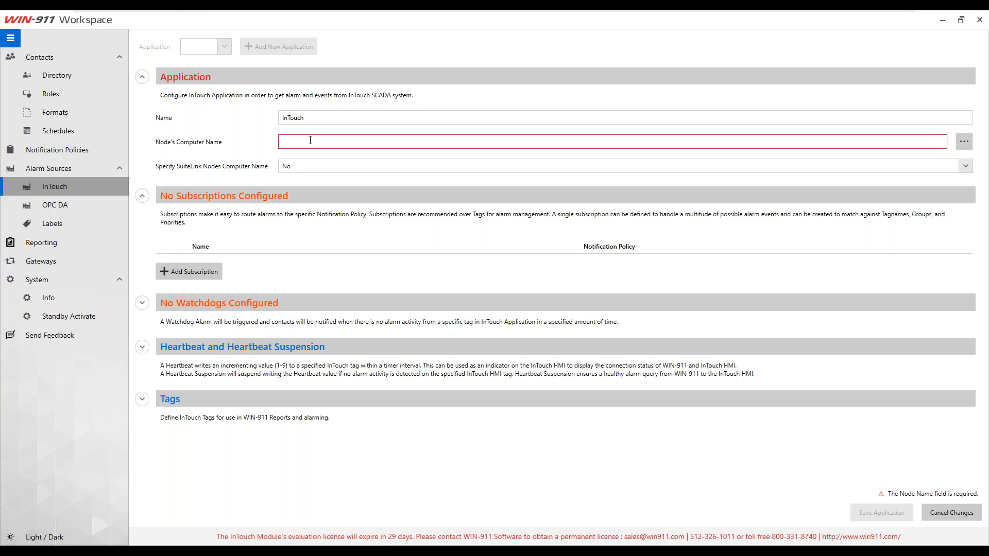
type("localhost")
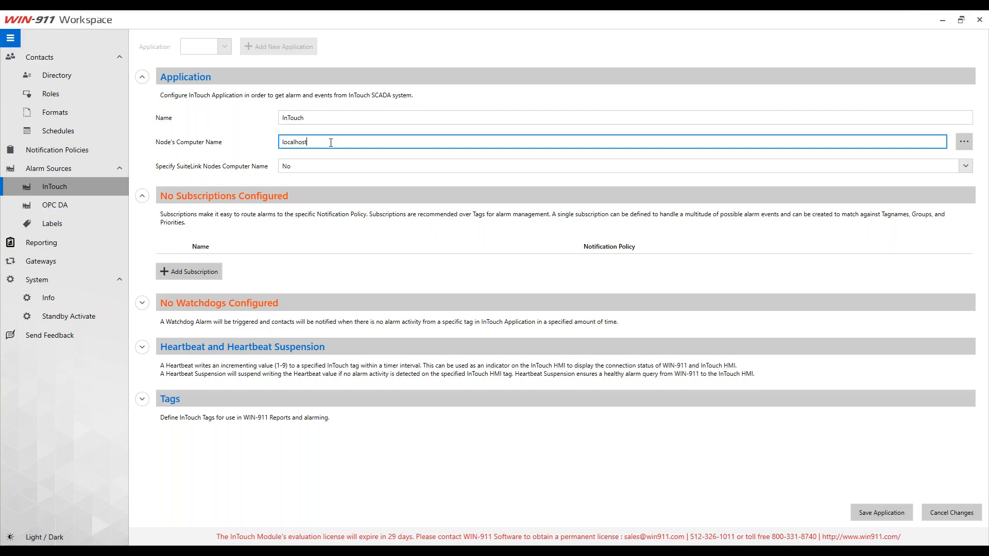
left_click_drag(336, 139, 238, 147)
left_click_drag(320, 139, 236, 152)
Step: Add a subscription to the InTouch application and name it 'Reactor Subscription'
left_click(200, 274)
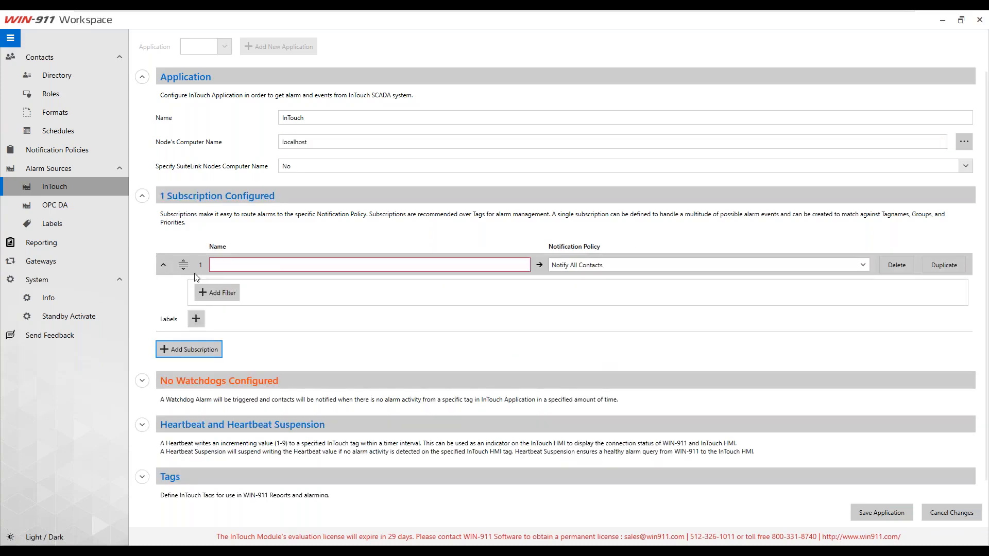
left_click(275, 265)
type("Reactor")
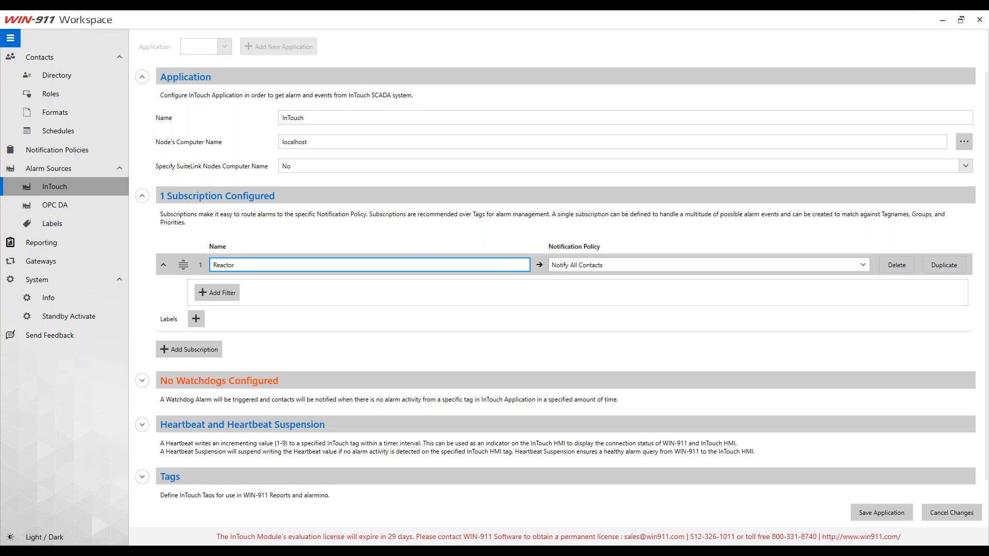
type("Subscription")
Step: Add a filter matching alarms whose Group contains 'Reactor'
left_click(221, 293)
left_click(221, 293)
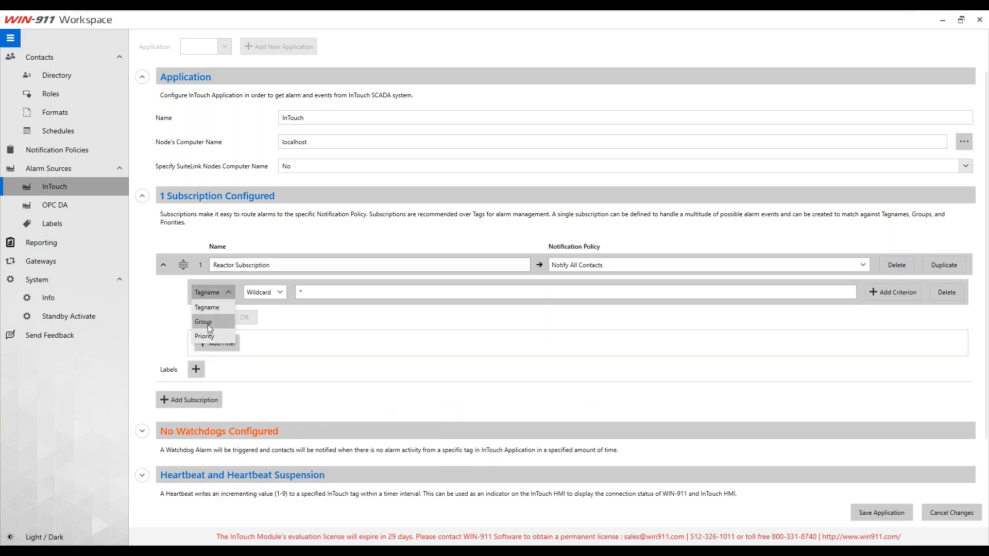
left_click(261, 293)
left_click(259, 336)
left_click(312, 292)
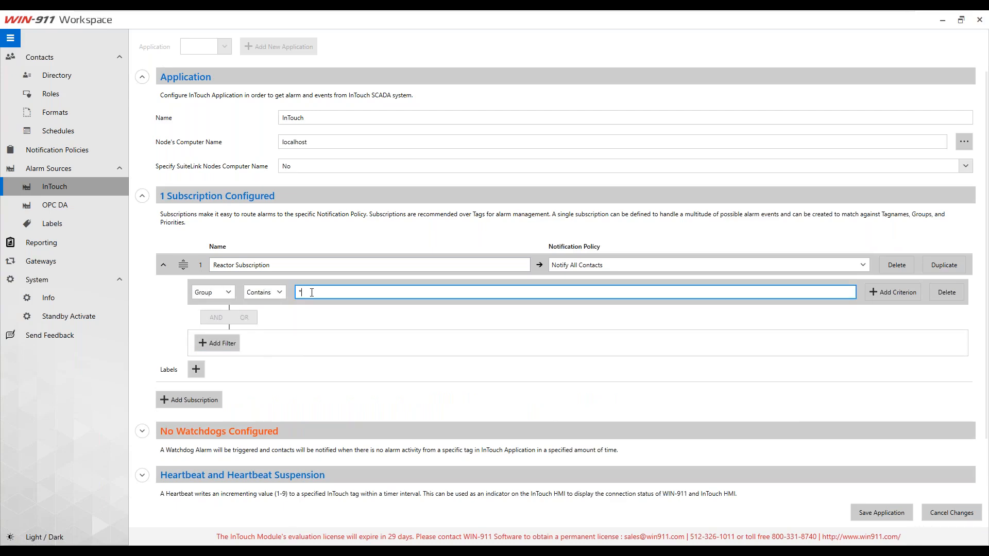
type("Reactor")
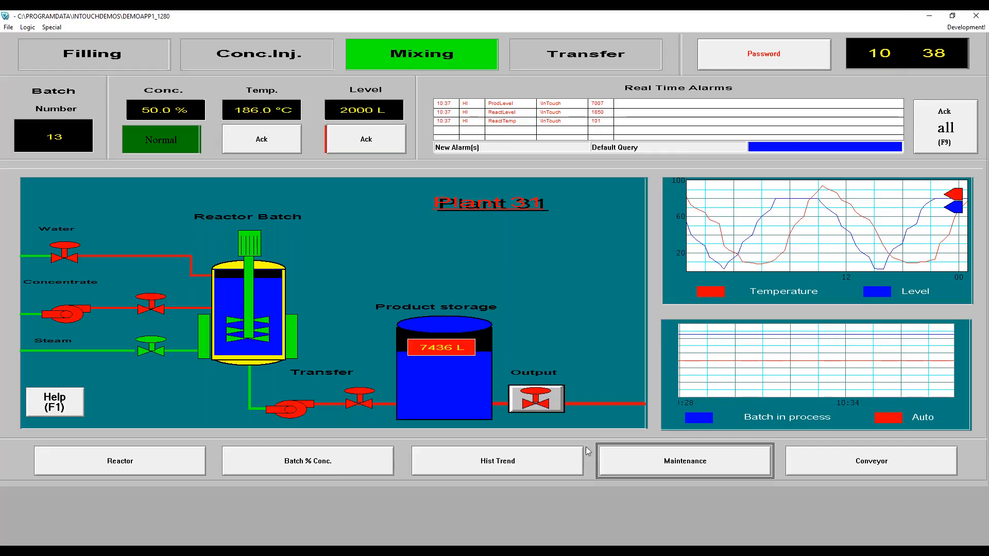
Step: Close WindowViewer and try launching WindowMaker, which fails without administrator rights
left_click(976, 15)
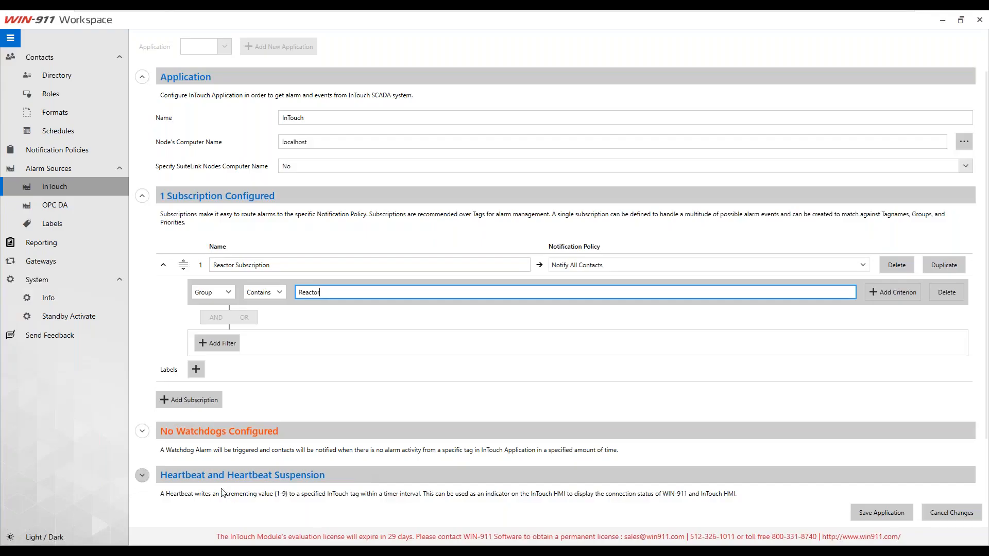
key("super")
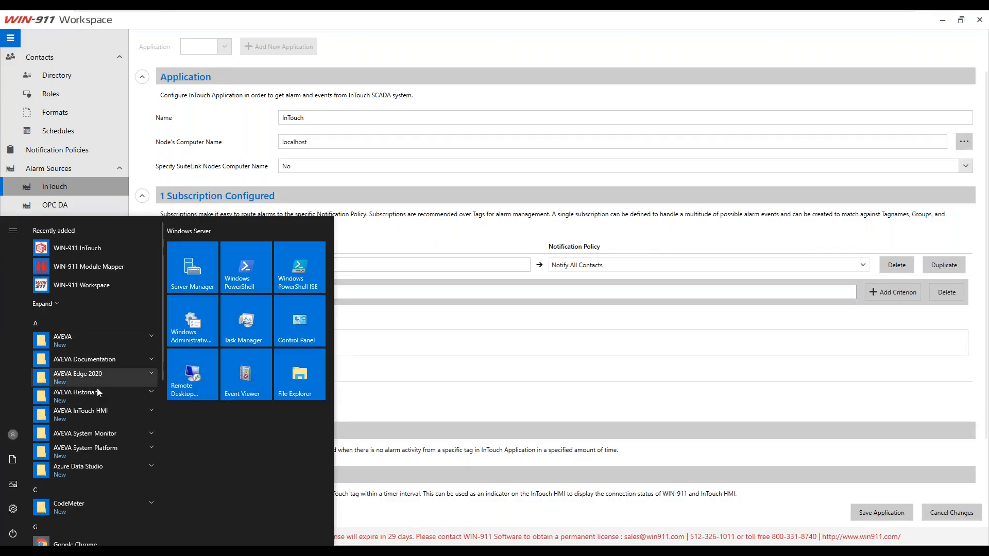
left_click(103, 410)
scroll(89, 483, "down", 5)
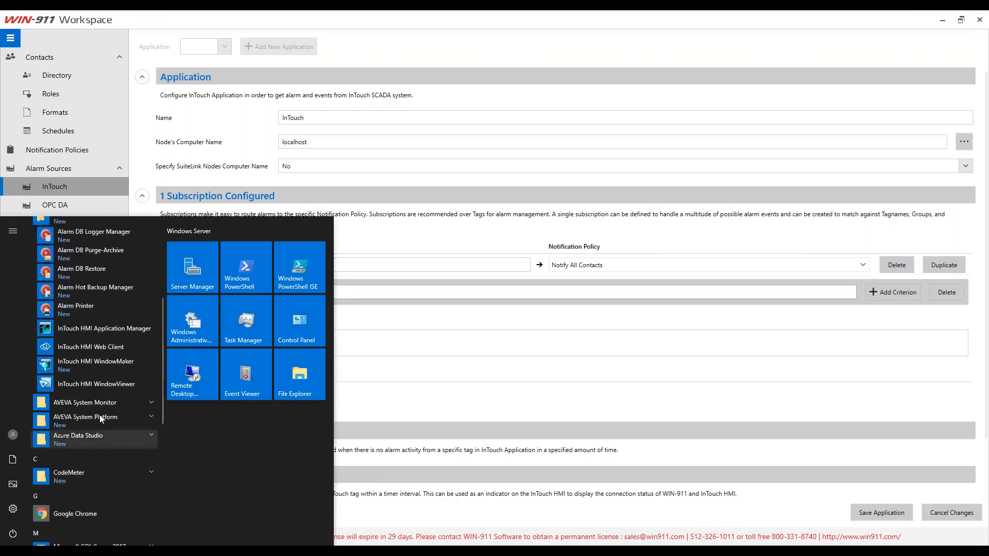
right_click(113, 362)
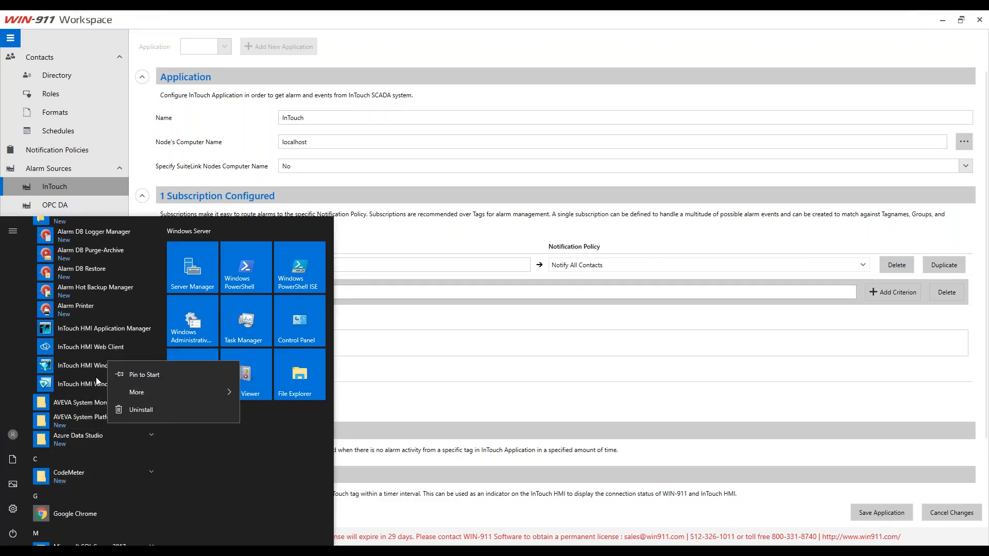
left_click(85, 369)
left_click(89, 368)
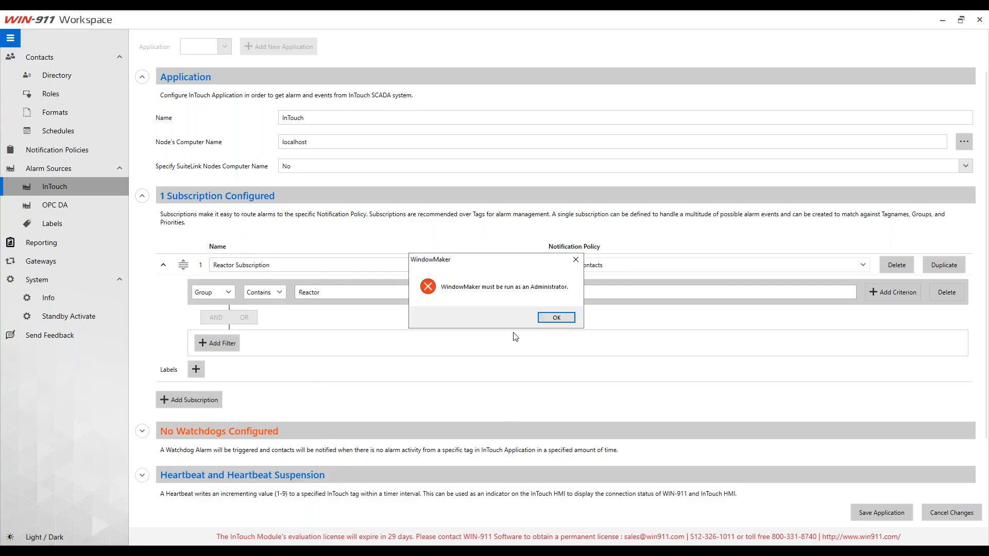
left_click(556, 316)
Step: Relaunch WindowMaker as administrator, convert to current resolution, and skip opening any windows
key("super")
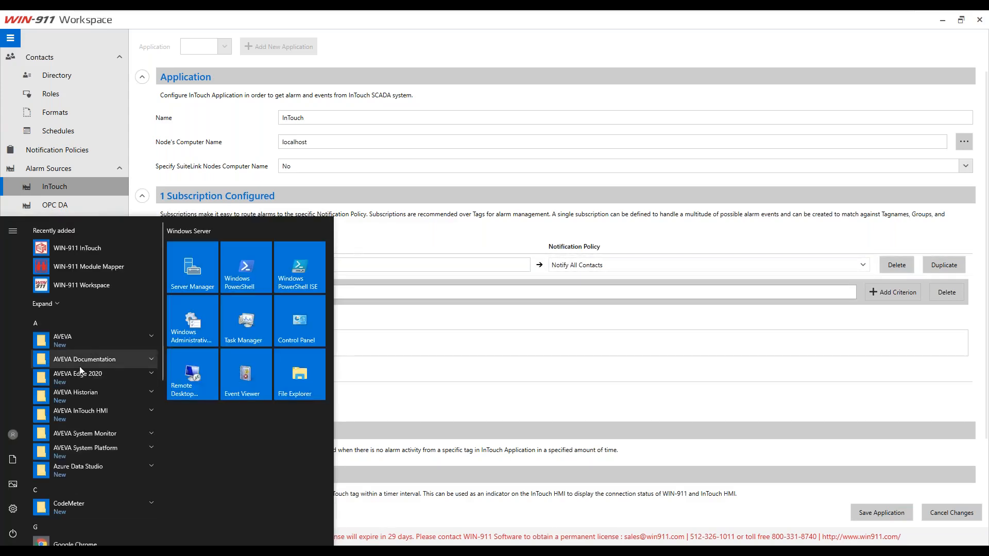
scroll(79, 372, "down", 3)
left_click(103, 315)
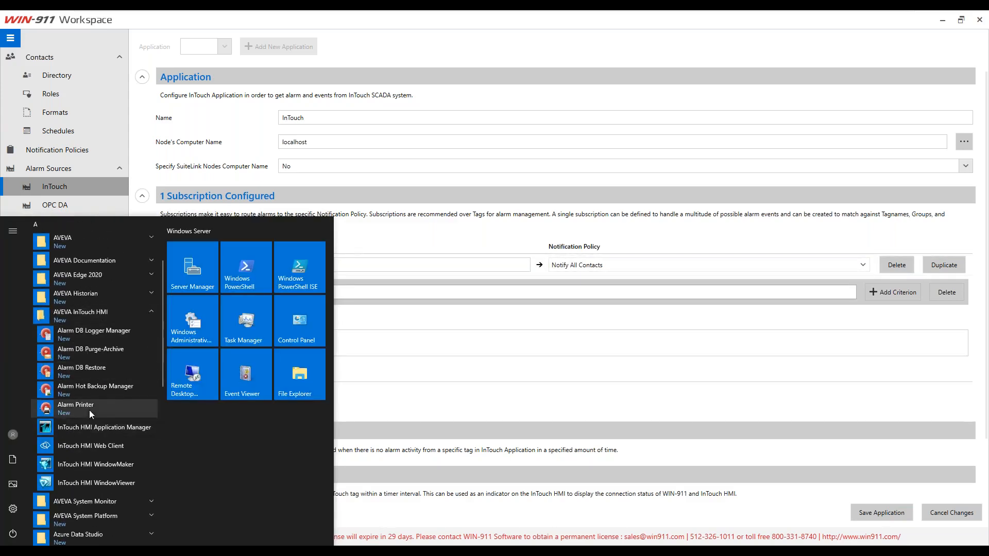
scroll(88, 410, "down", 3)
right_click(112, 363)
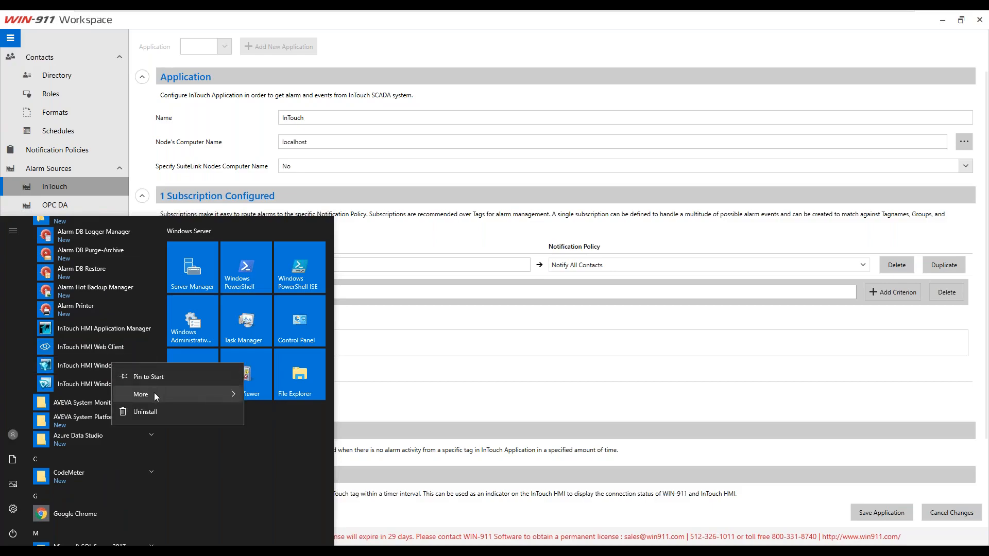
mouse_move(153, 392)
left_click(320, 437)
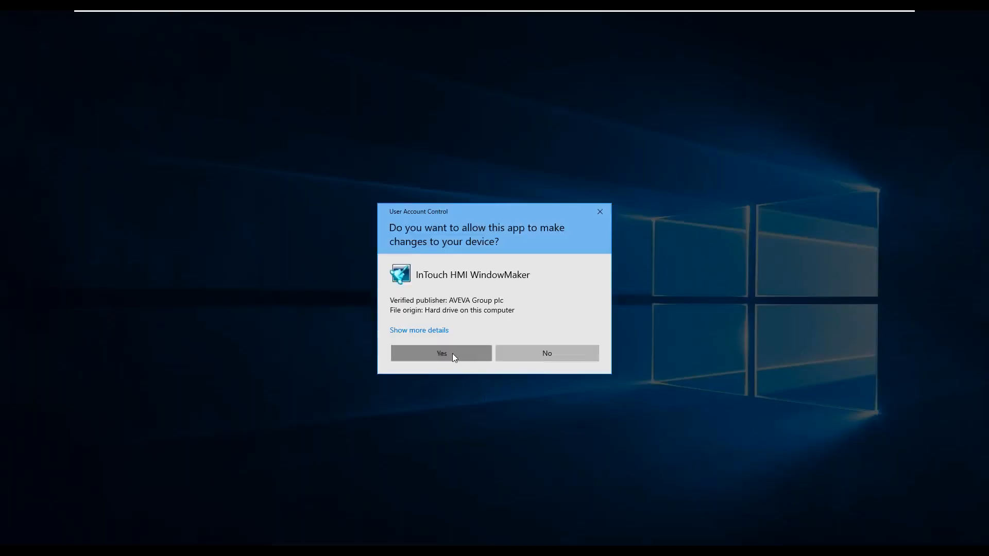
left_click(453, 353)
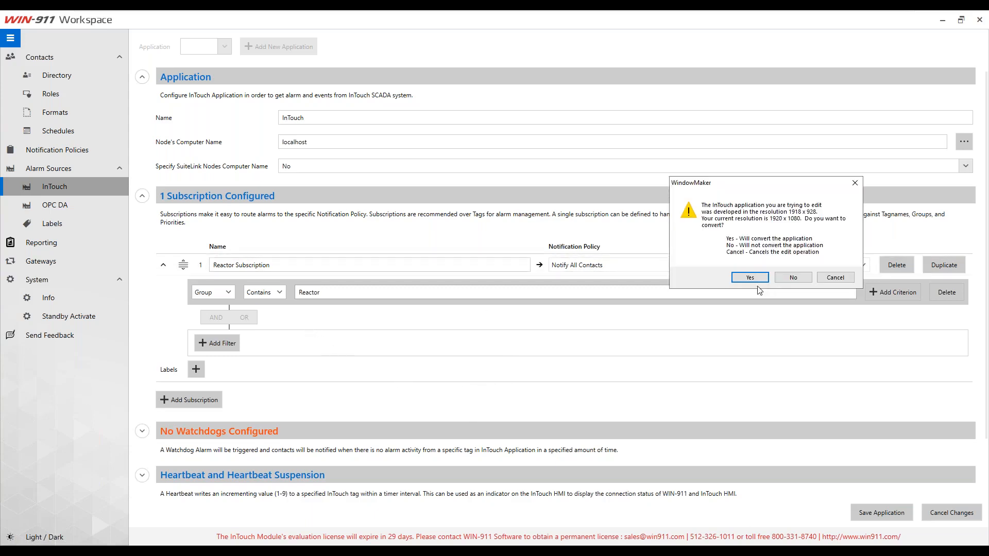
left_click(750, 277)
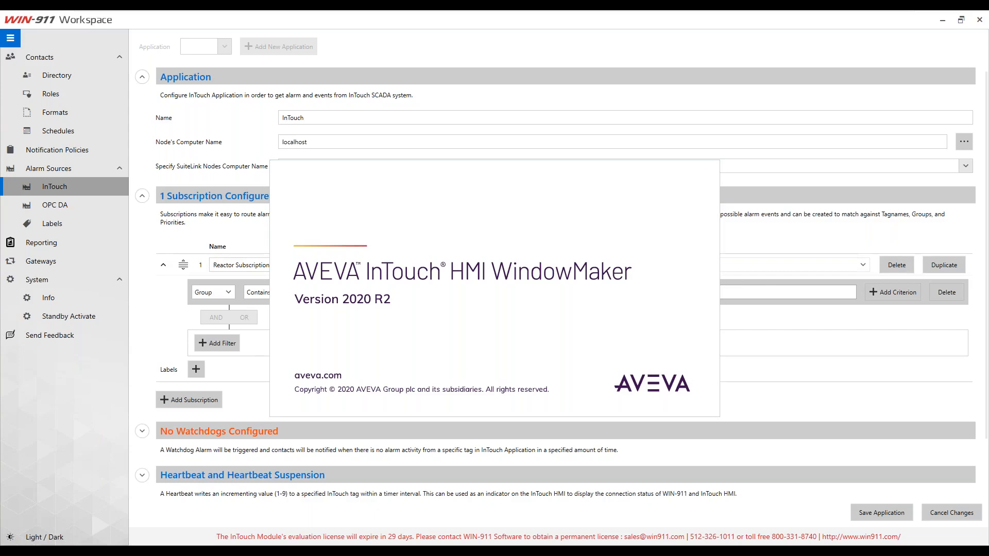
left_click(515, 317)
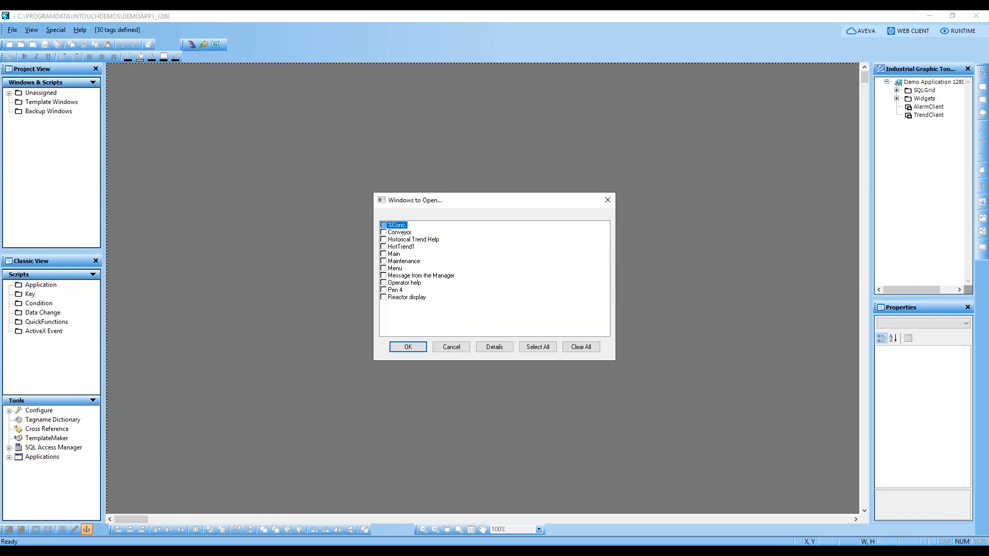
left_click(449, 347)
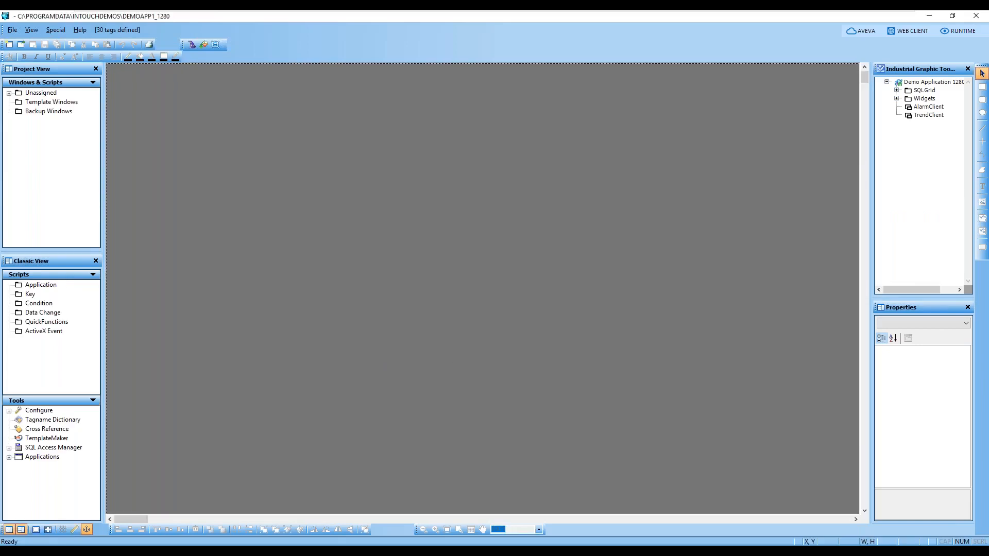
Step: Open the Tagname Dictionary, view WaterValve's Reactor group details, then return to WIN-911 Workspace
left_click(31, 426)
double_click(31, 425)
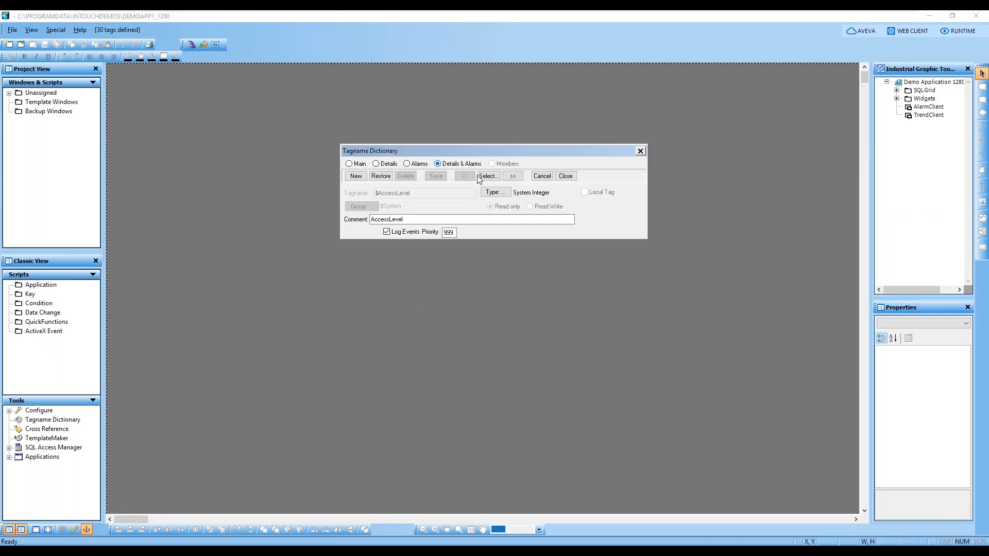
left_click(498, 178)
scroll(180, 198, "down", 15)
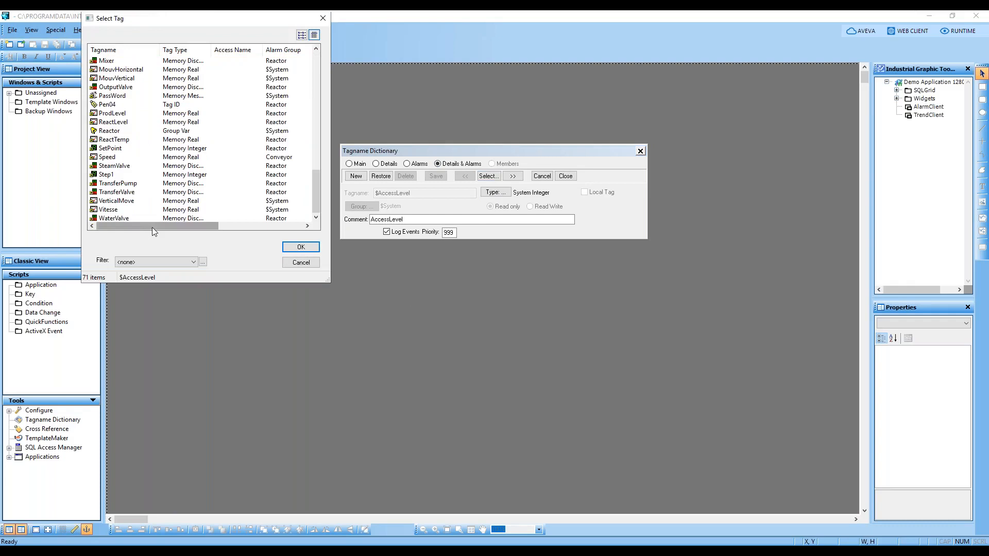
double_click(109, 217)
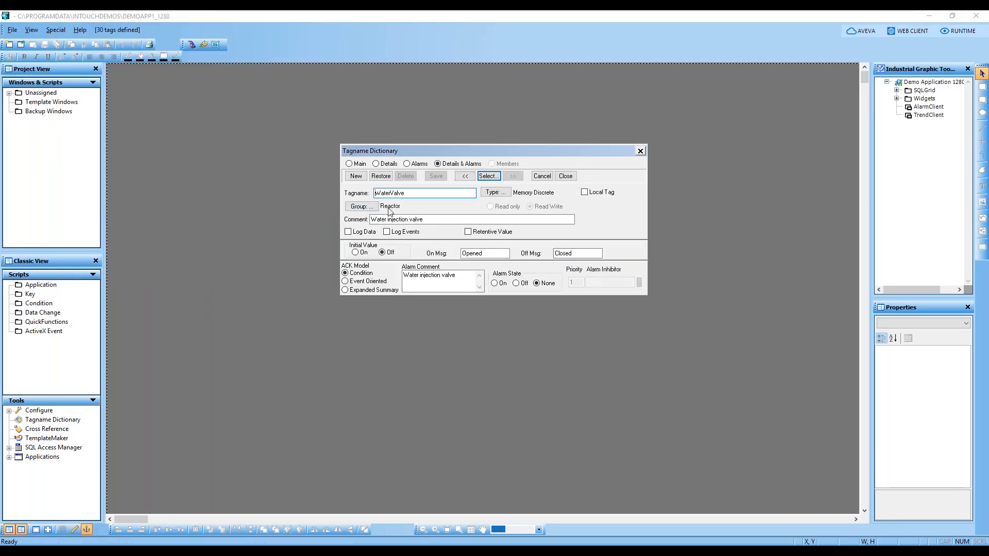
key("alt+Tab")
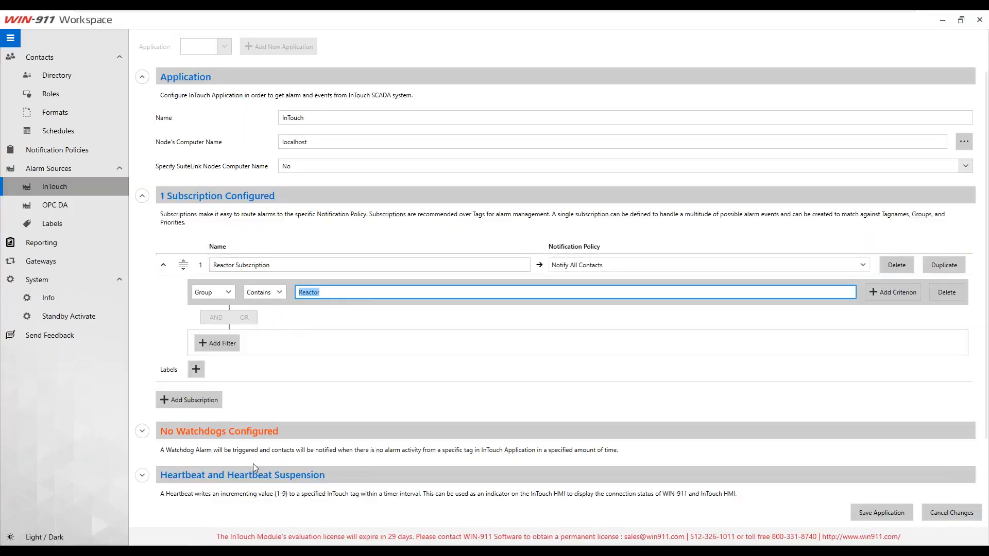
Step: Add a second filter requiring Priority in the Range 1 to 250
left_click(320, 293)
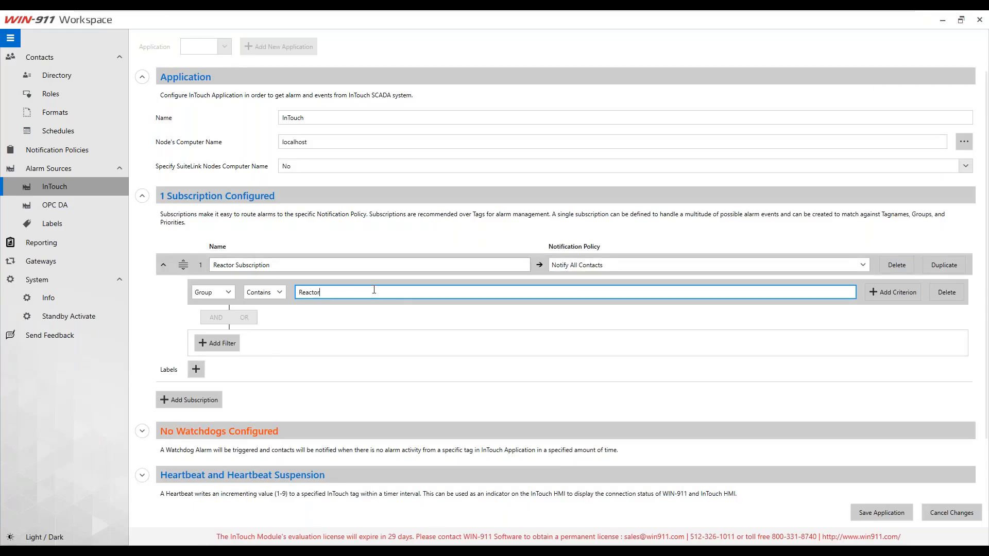
left_click(217, 343)
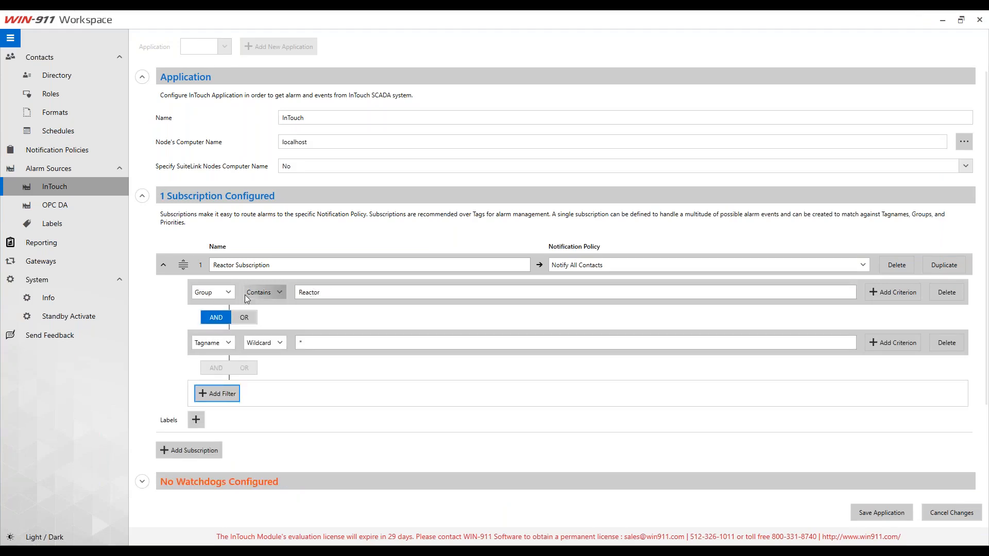
left_click(209, 341)
left_click(209, 387)
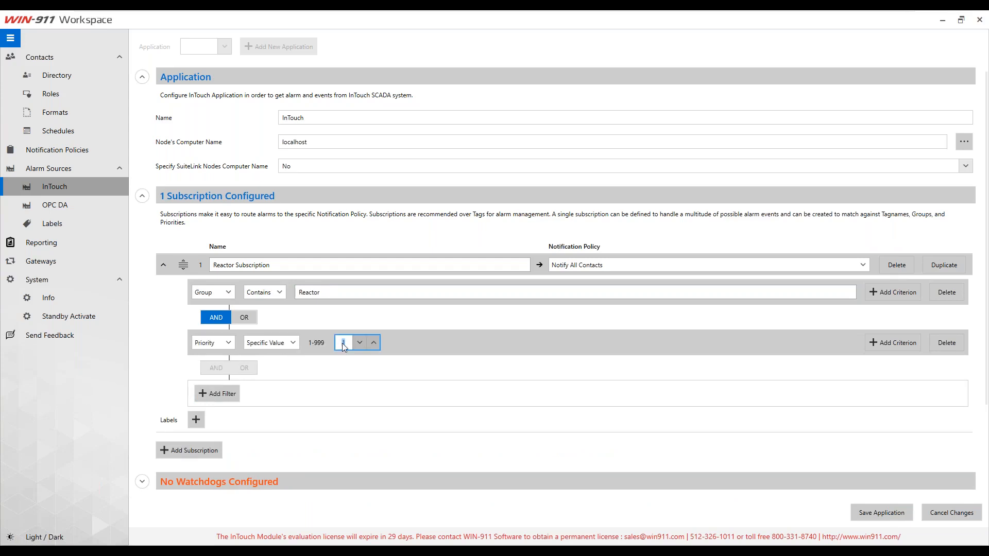
left_click(286, 343)
left_click(266, 357)
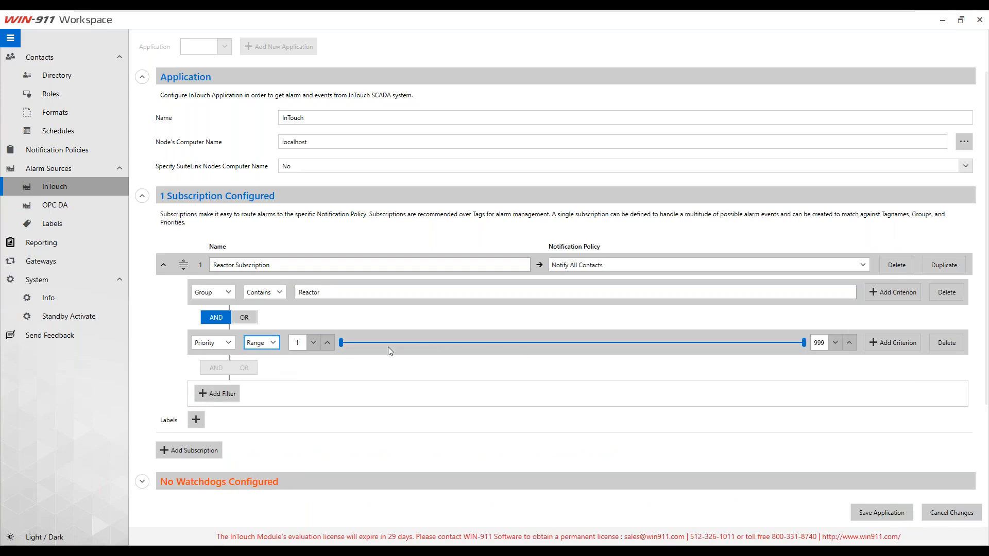
left_click_drag(806, 348, 454, 348)
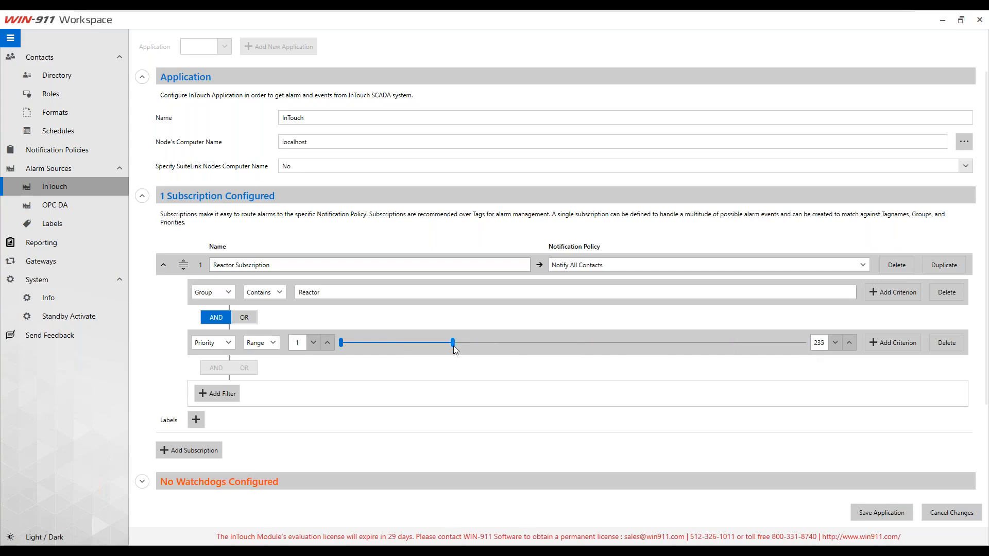
left_click(822, 342)
type("250")
left_click(359, 372)
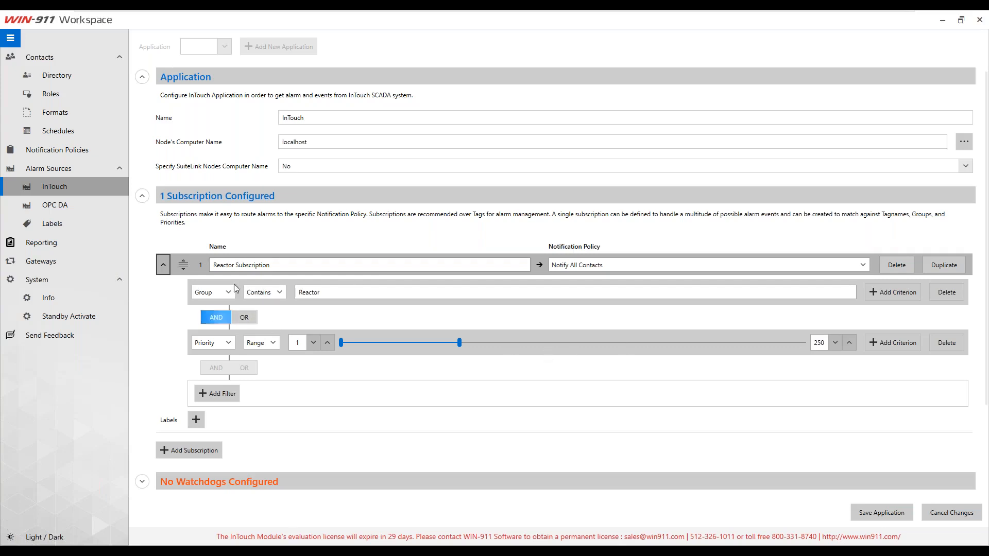
Step: Delete the Reactor Subscription and start a tag import from the Tags section
left_click(895, 267)
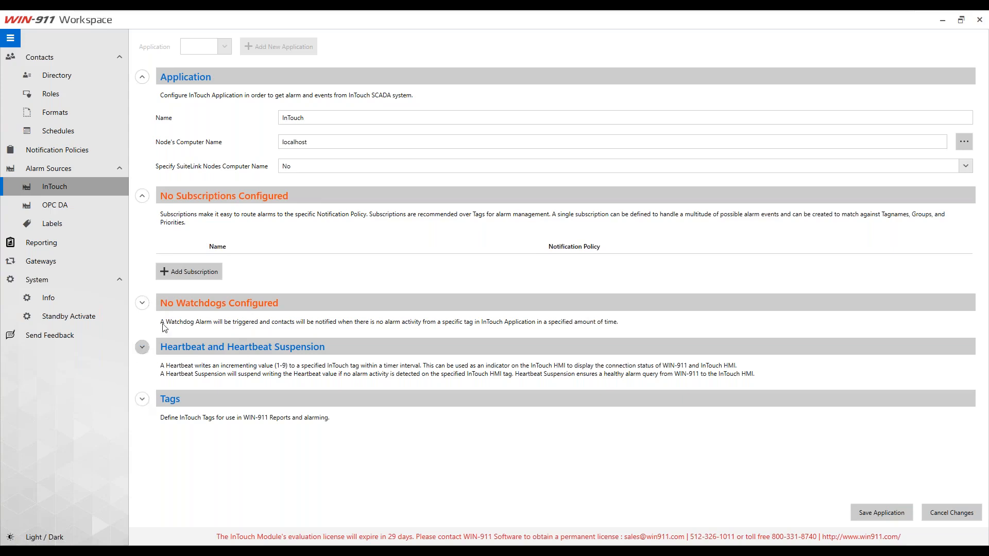
left_click(142, 399)
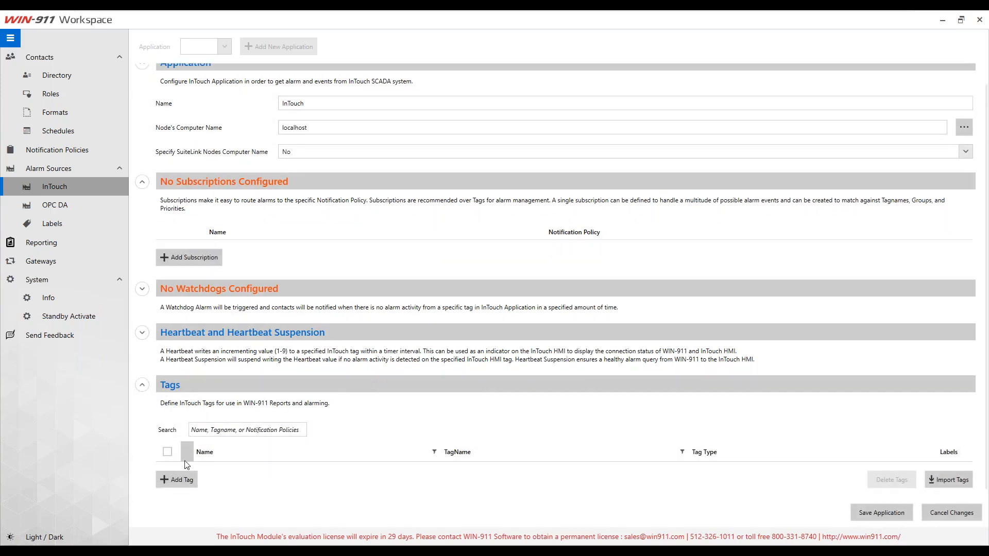
left_click(941, 484)
left_click(591, 292)
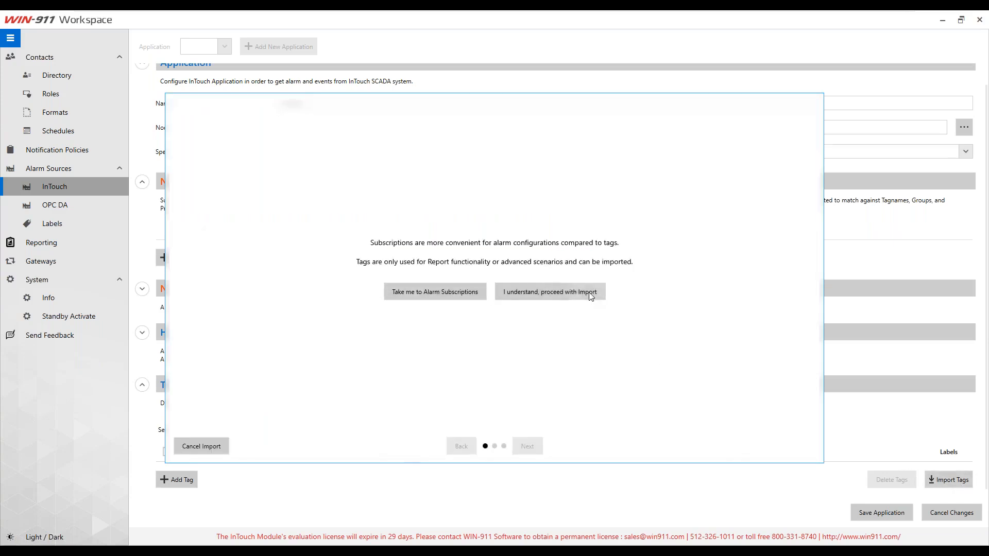
Step: Import from DB.CSV and sort the available tags by Number of Alarms
left_click(610, 276)
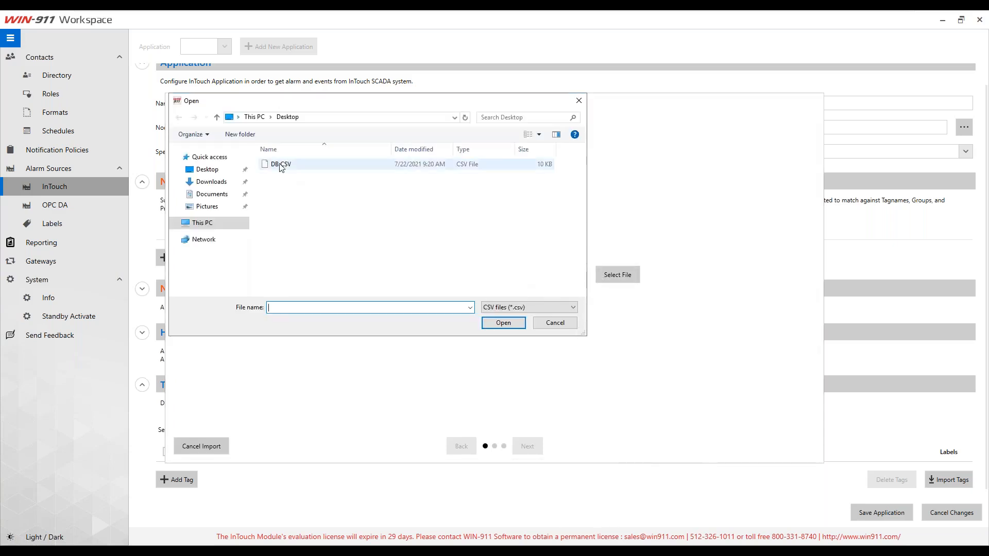
left_click(281, 164)
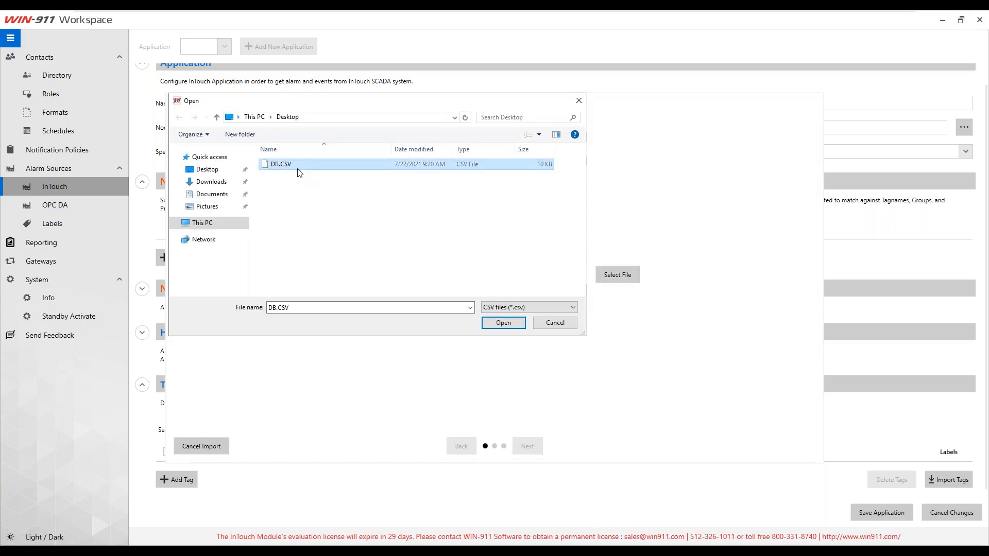
left_click(503, 323)
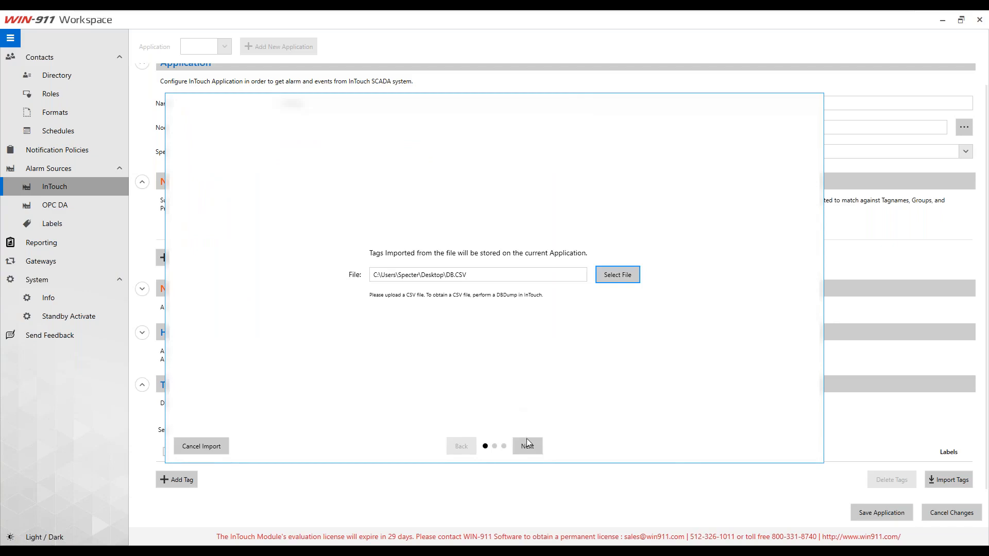
left_click(527, 446)
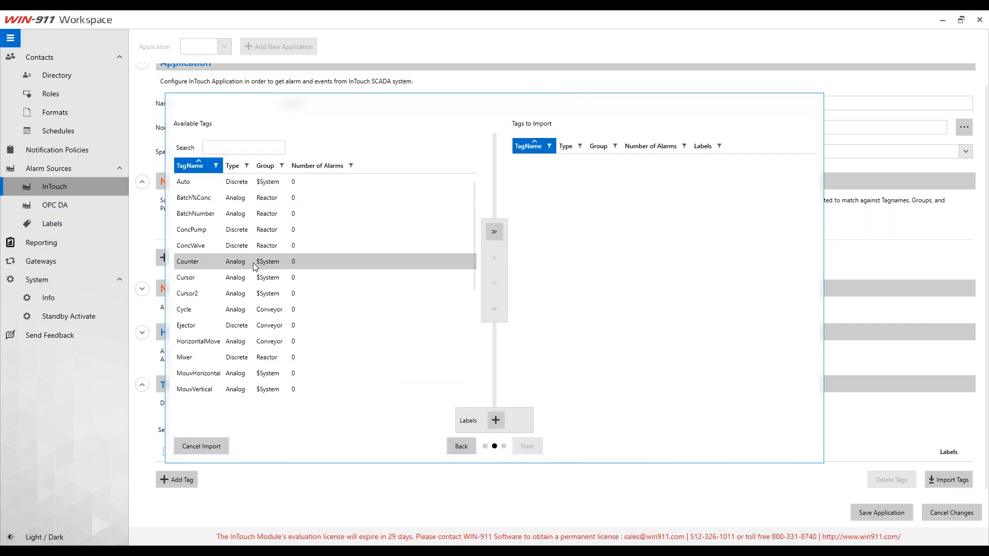
scroll(252, 278, "down", 5)
scroll(257, 291, "up", 5)
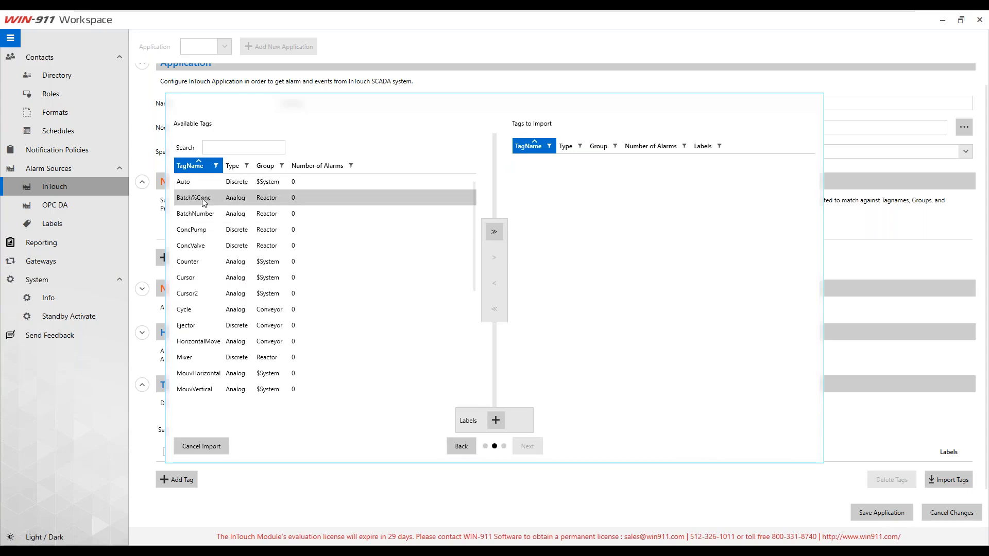
scroll(191, 292, "down", 5)
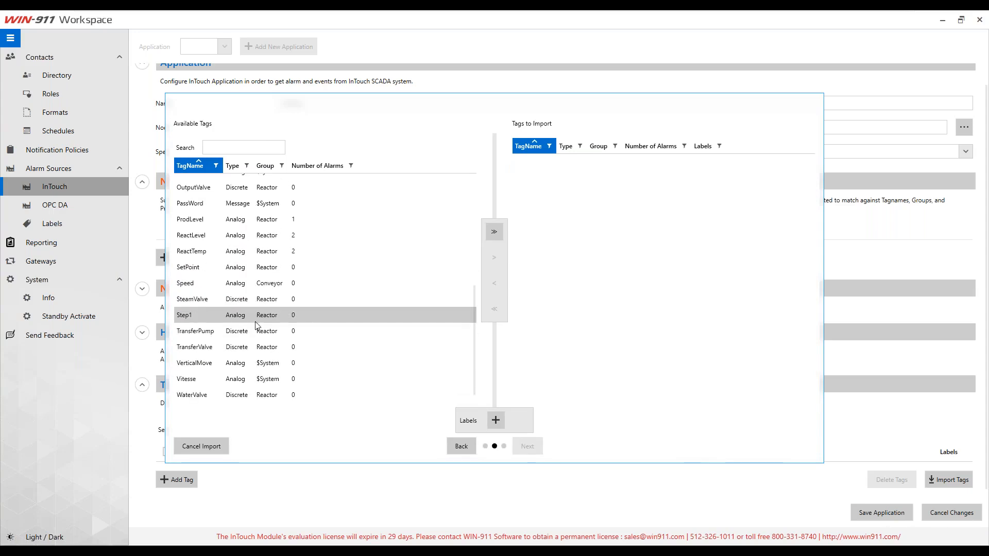
scroll(256, 325, "up", 5)
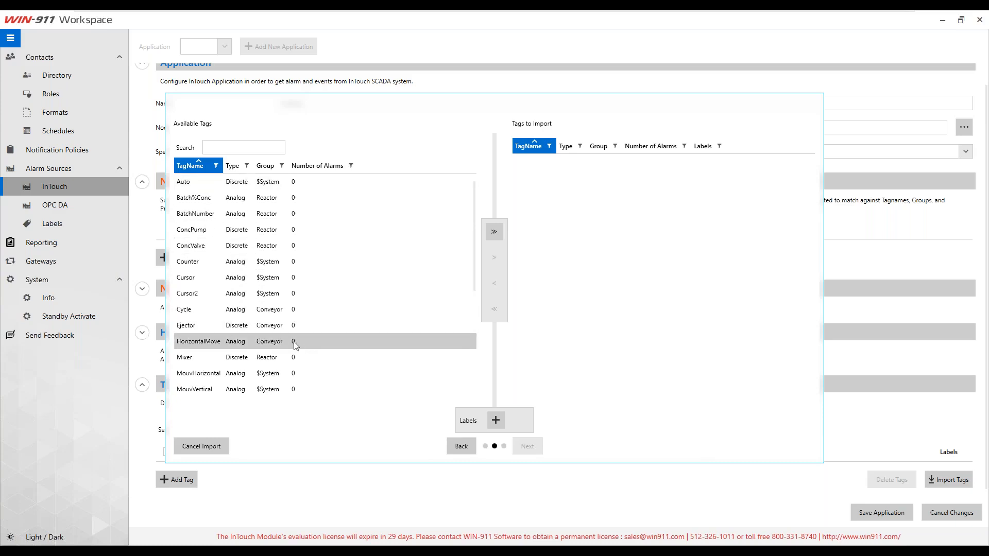
scroll(294, 343, "down", 5)
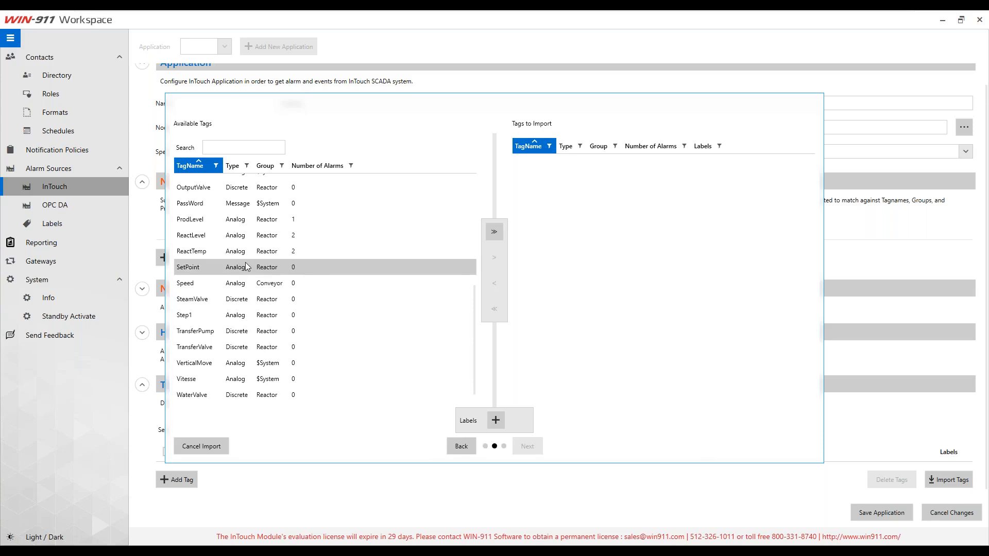
scroll(253, 278, "up", 5)
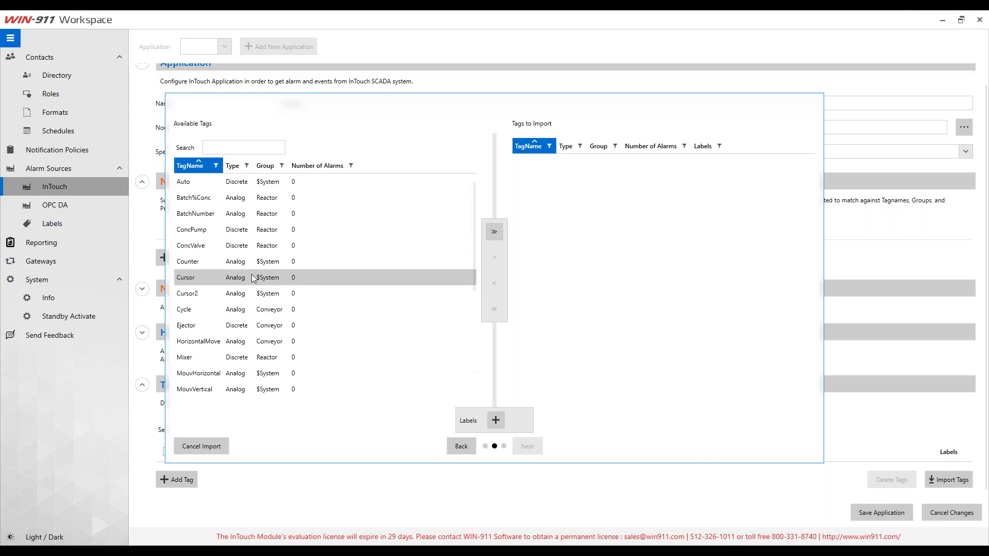
left_click(340, 167)
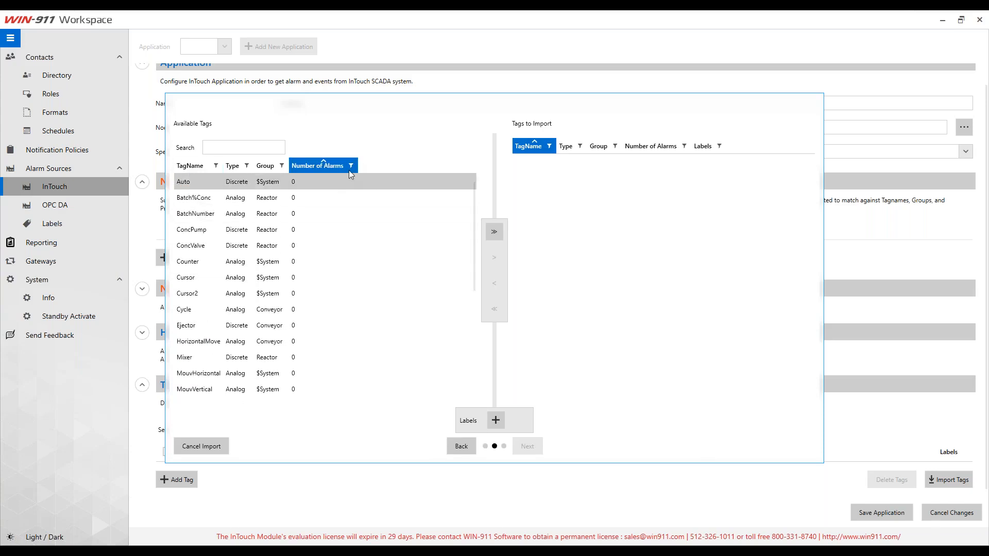
Step: Filter the available tags to those with 1 or 2 alarms
left_click(351, 166)
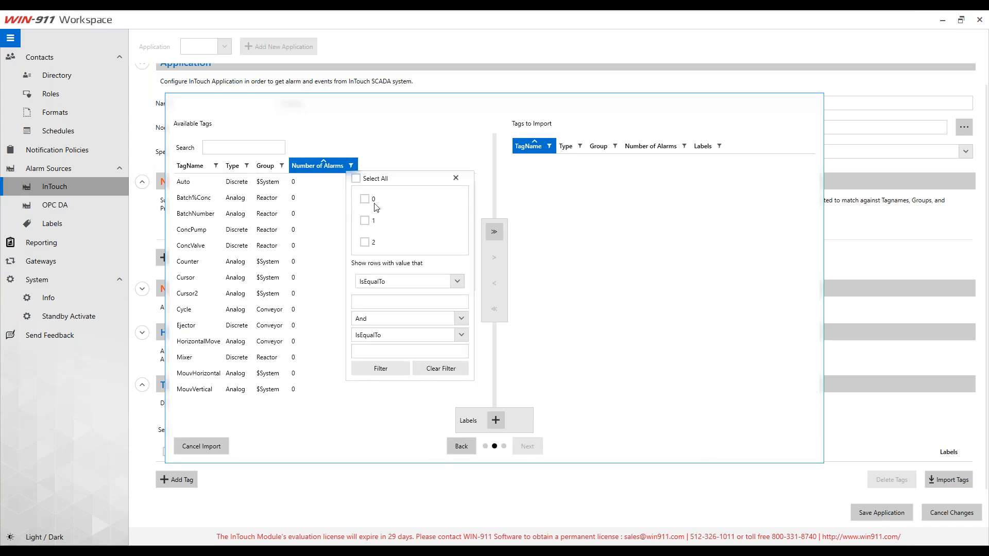
left_click(365, 221)
left_click(365, 242)
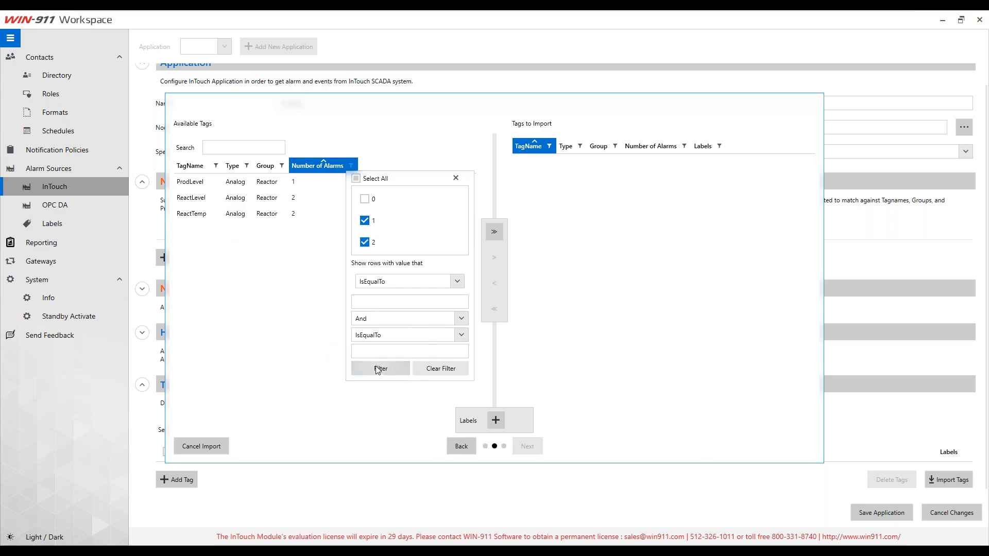
left_click(455, 178)
Step: Move the three alarmed tags into Tags to Import and advance to the alarm step
left_click(188, 184)
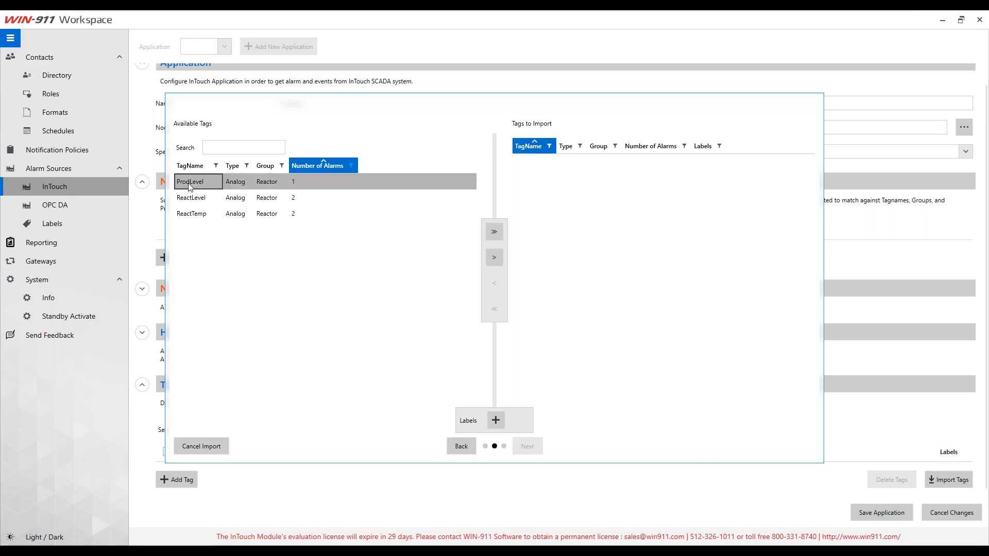
left_click(240, 217, "shift")
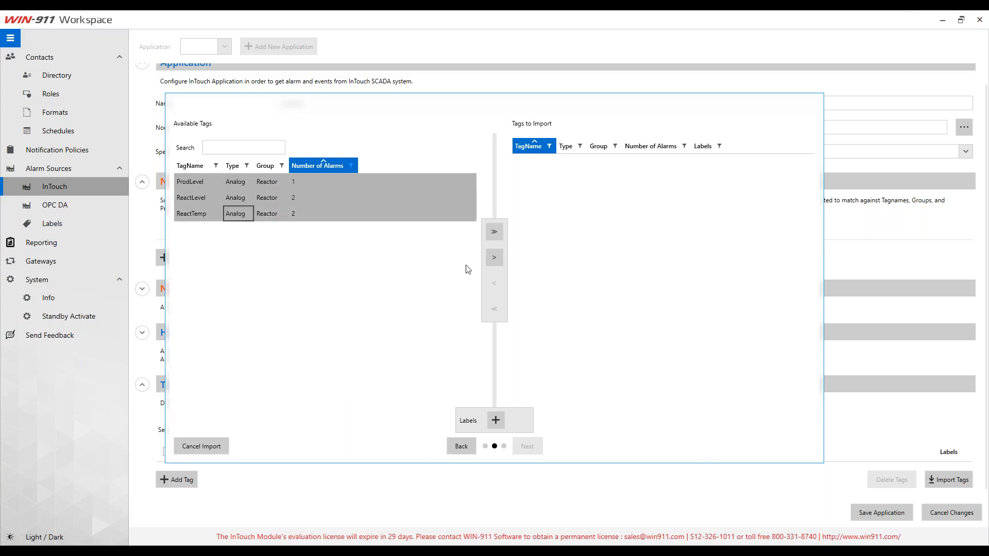
left_click(494, 257)
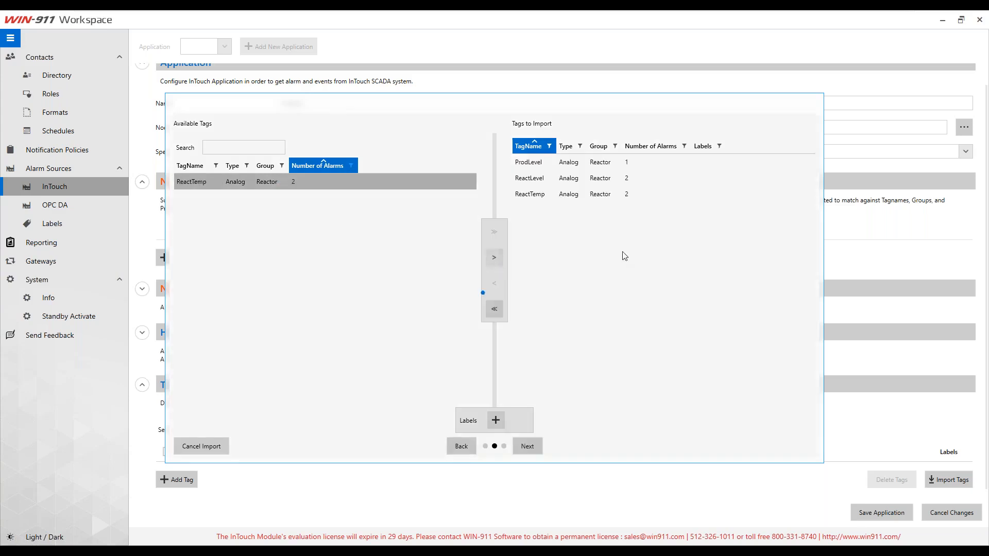
left_click(536, 447)
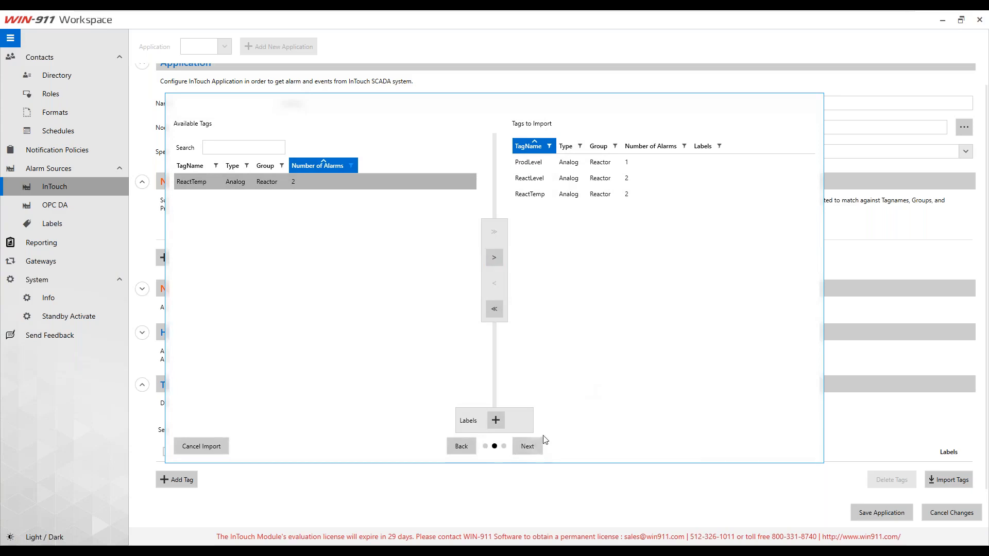
left_click(225, 183)
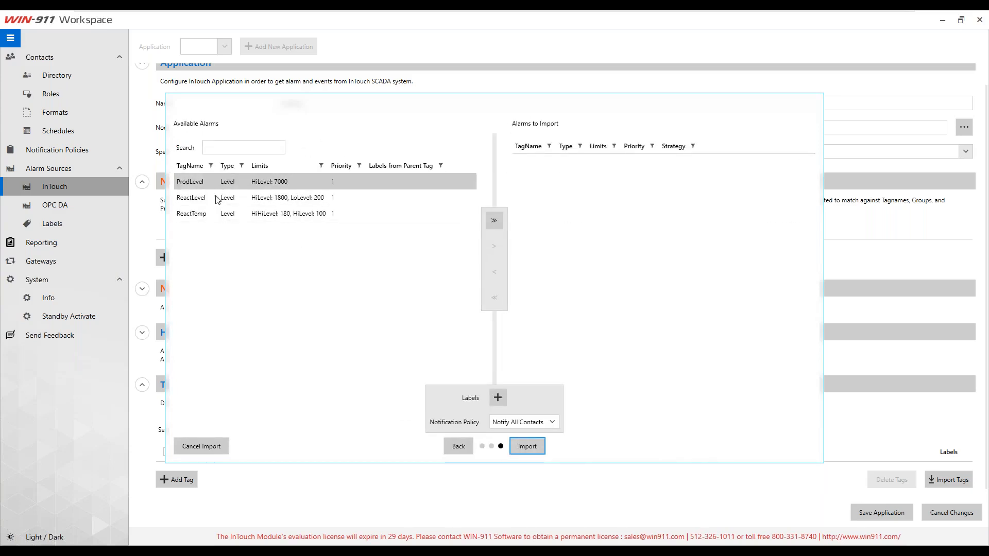
Step: Select all three available alarms: ProdLevel, ReactLevel and ReactTemp
left_click(217, 198)
left_click(222, 219)
left_click(283, 185)
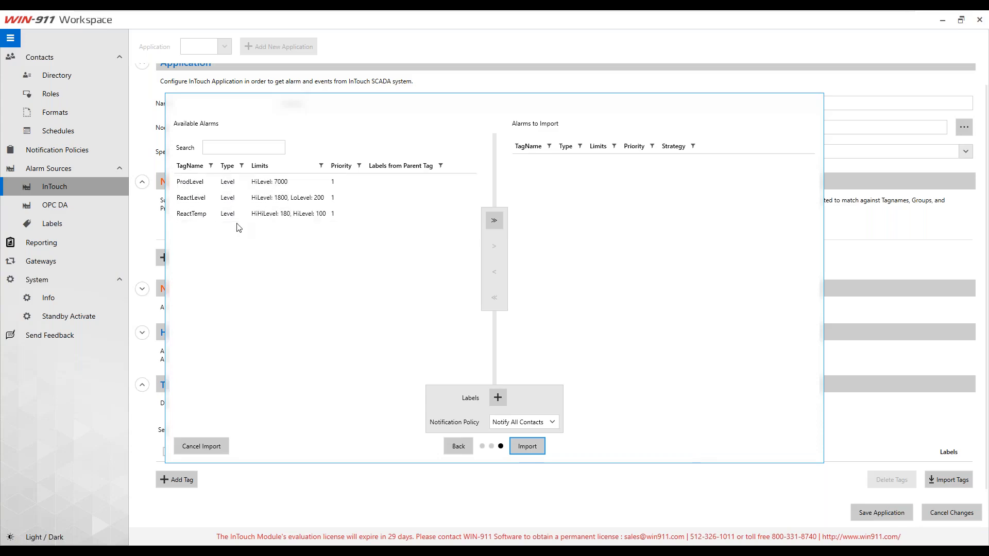
left_click(269, 181)
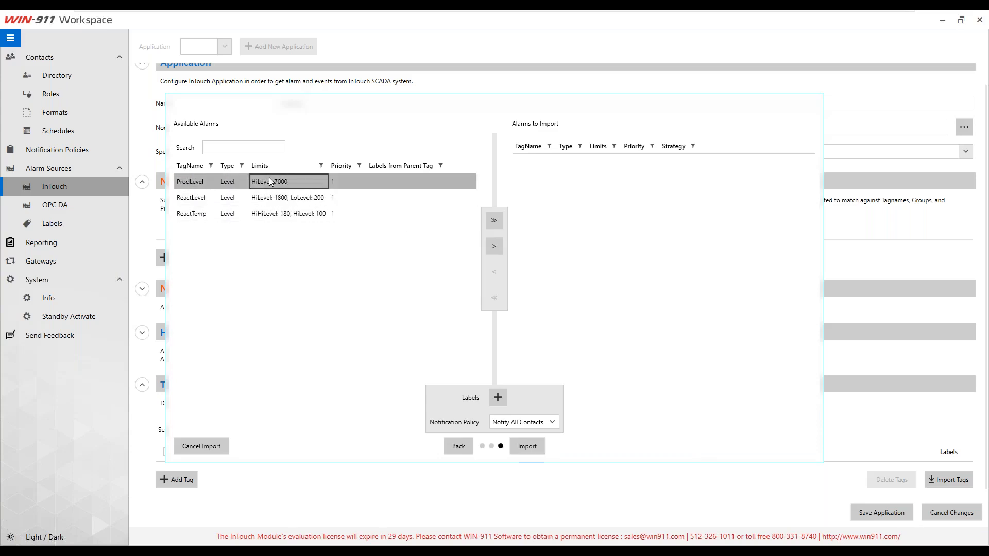
left_click(298, 216, "shift")
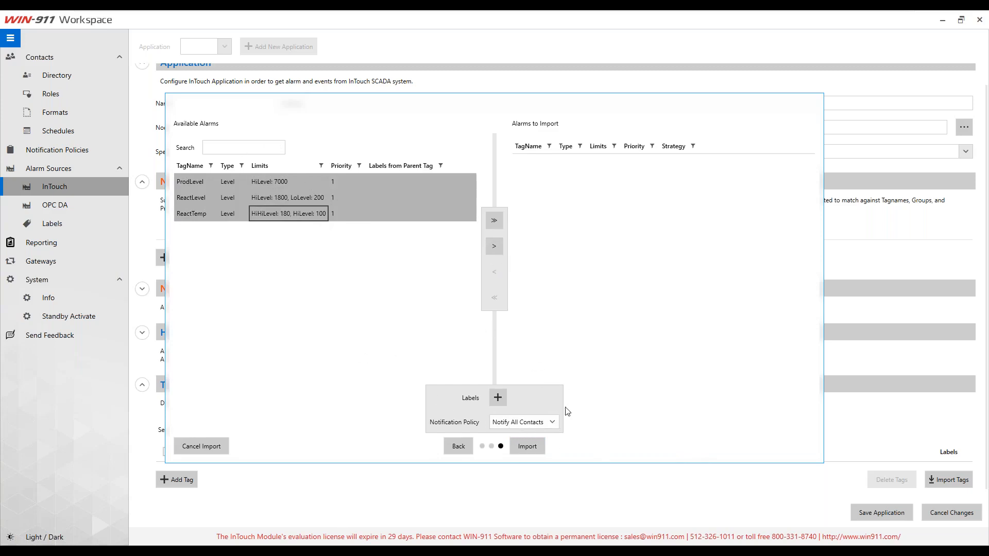
Step: Assign InTouch Notification Policy, queue the alarms and run the import
left_click(537, 422)
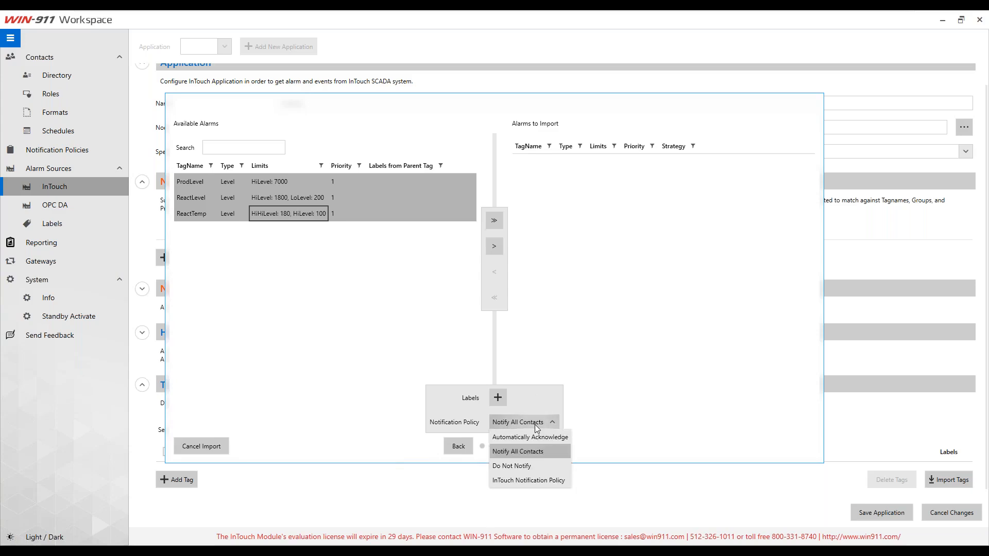
left_click(527, 480)
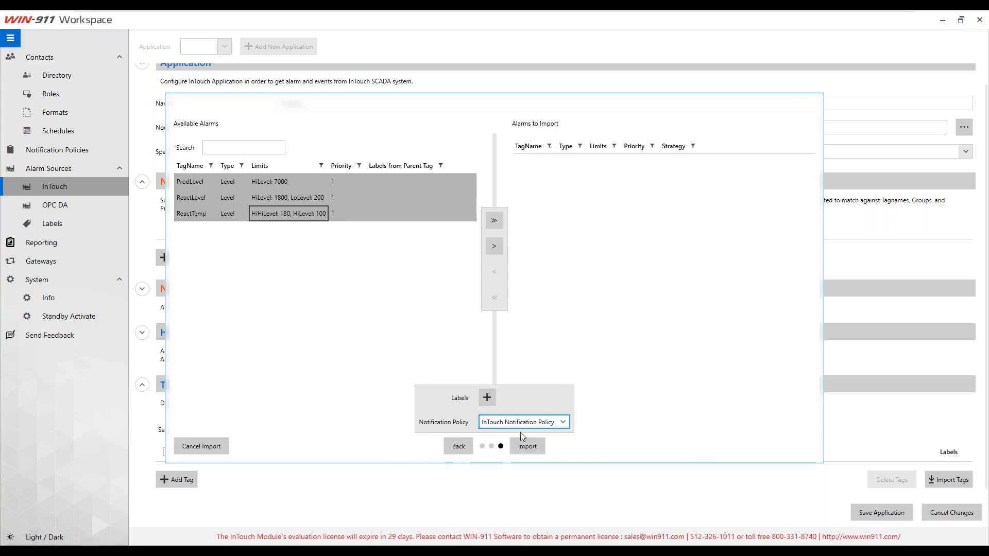
left_click(494, 248)
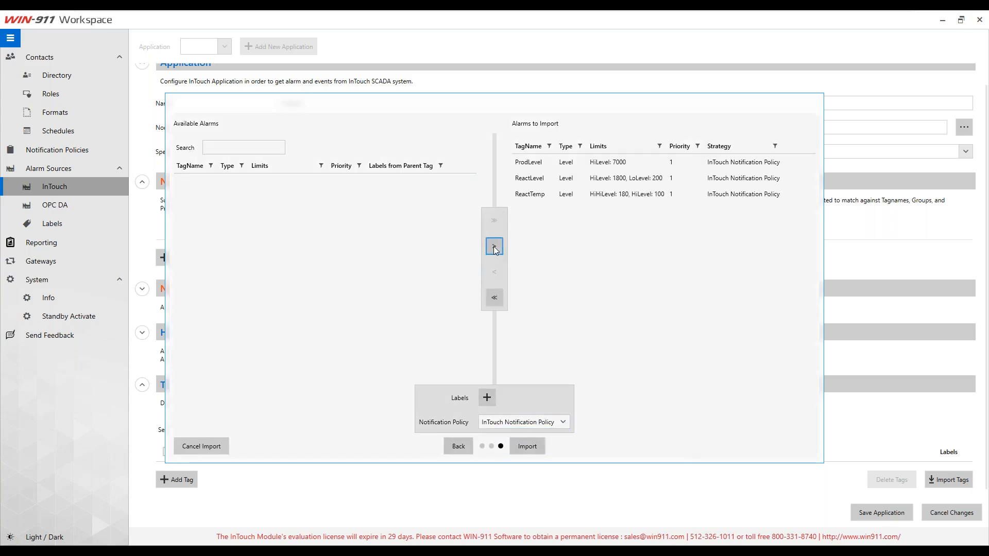
left_click(535, 448)
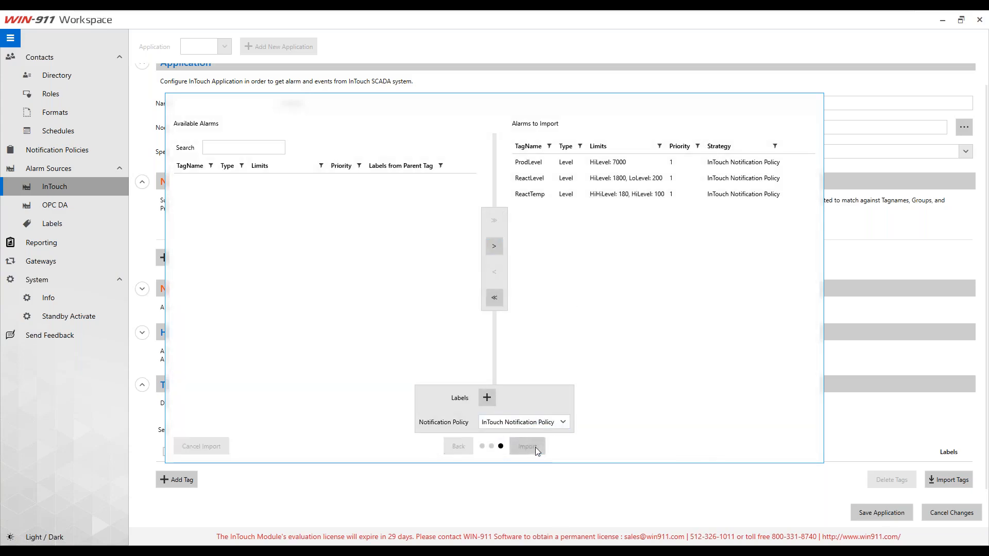
left_click(534, 444)
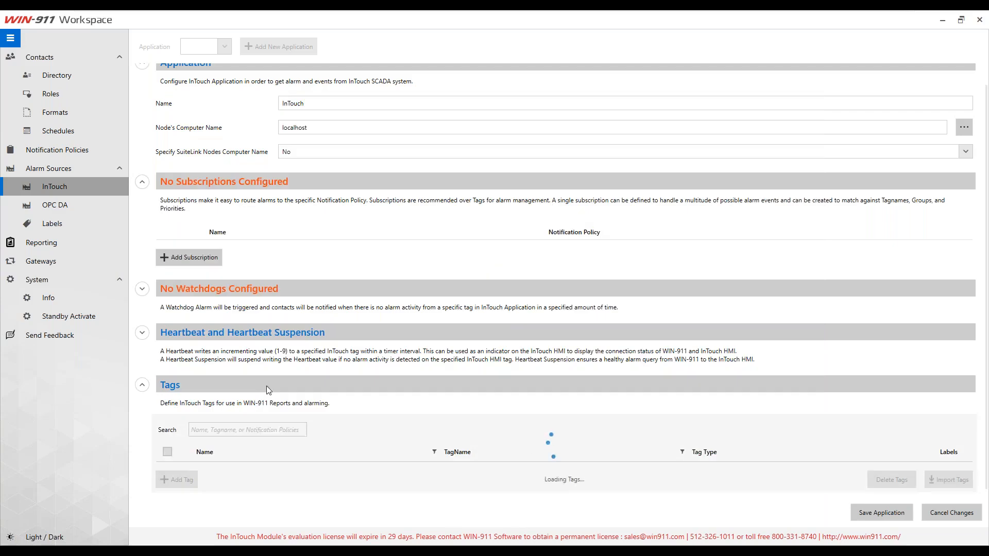
Step: Expand the first imported tag and set its name to 'ProdLevel'
scroll(252, 385, "down", 3)
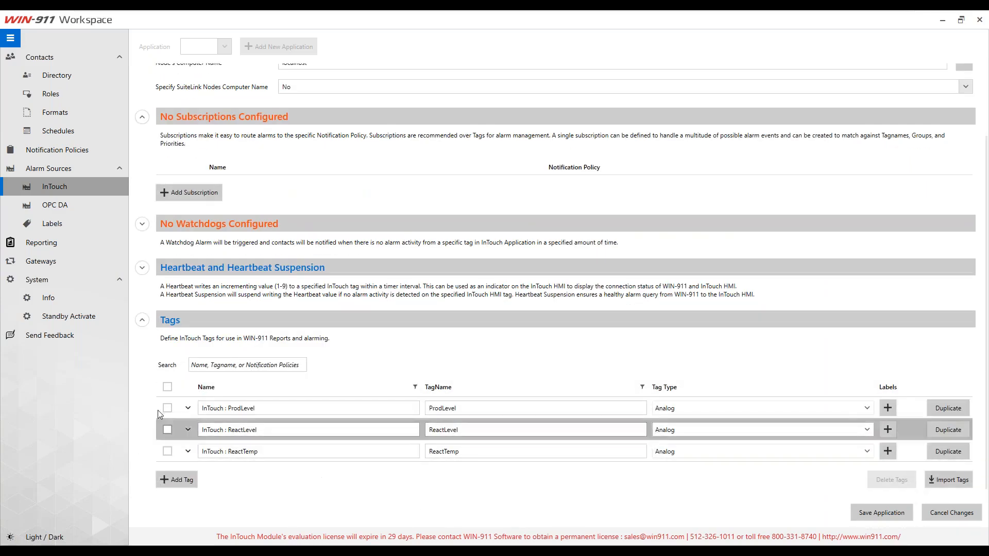
left_click(188, 411)
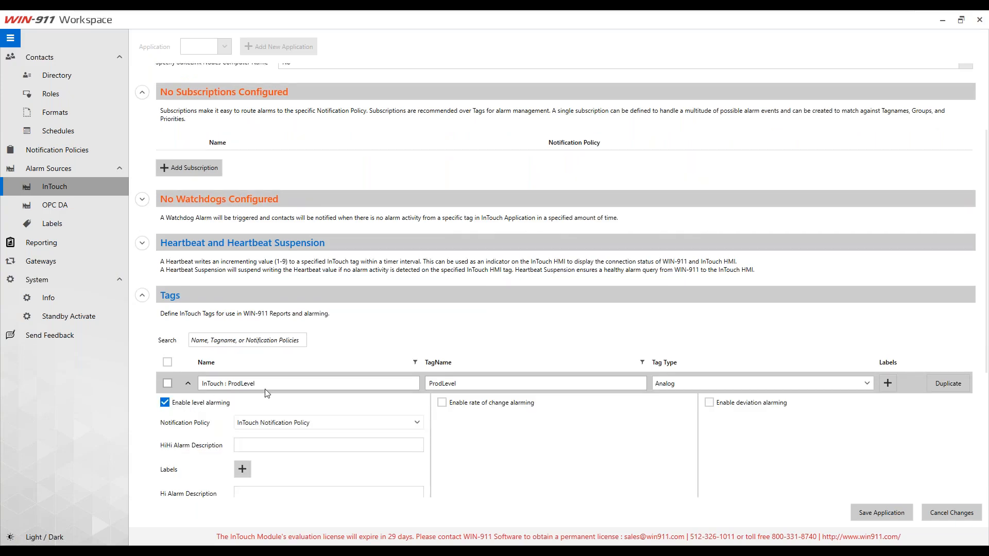
scroll(270, 383, "down", 7)
left_click_drag(264, 211, 188, 211)
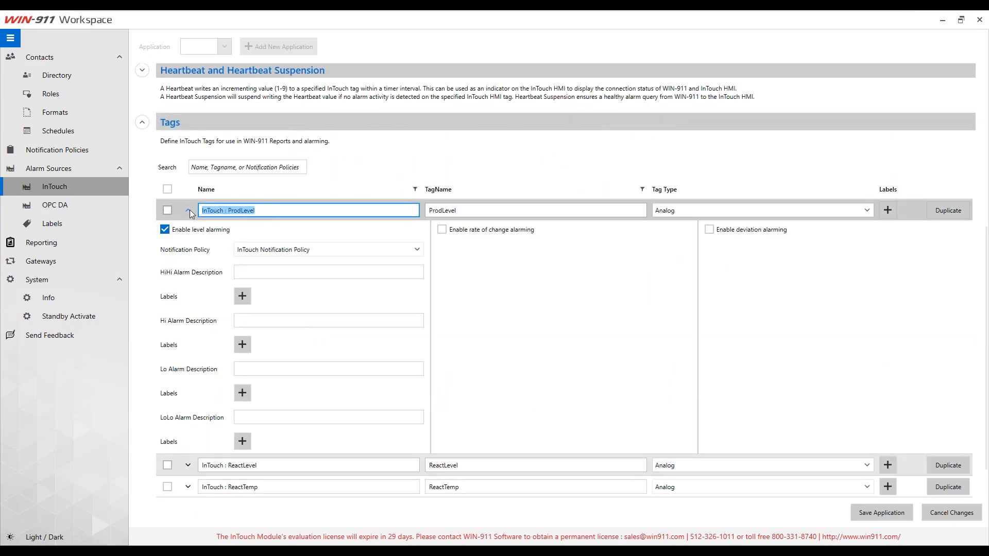
type("Pro")
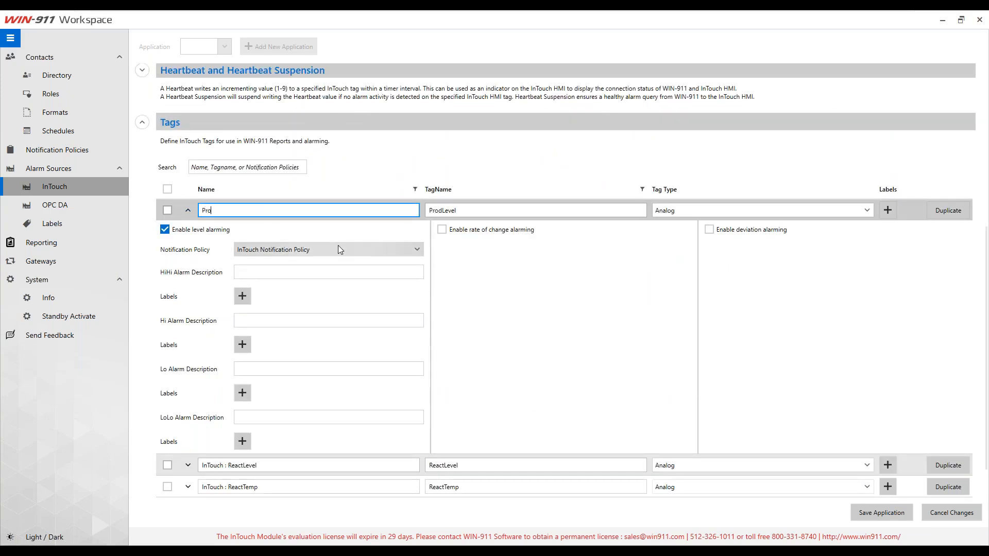
type("dLevel")
scroll(267, 222, "down", 1)
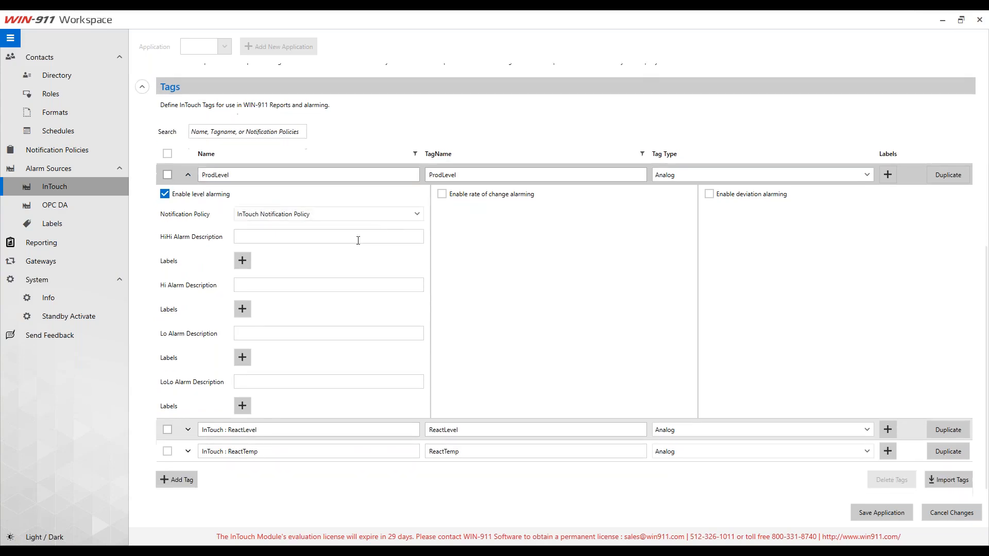
left_click(466, 175)
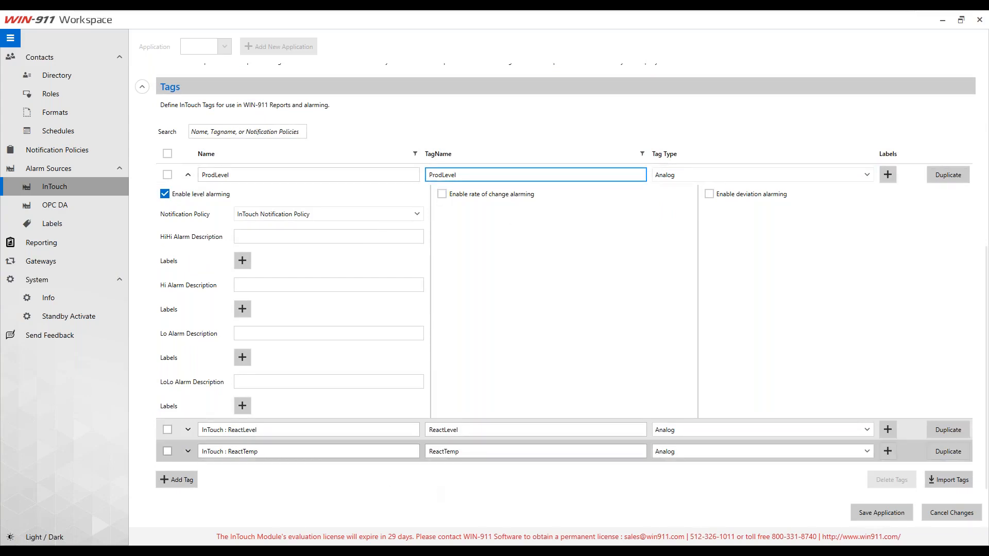
Step: Rename the ReactLevel tag to 'Reactor Level'
left_click_drag(264, 433, 209, 443)
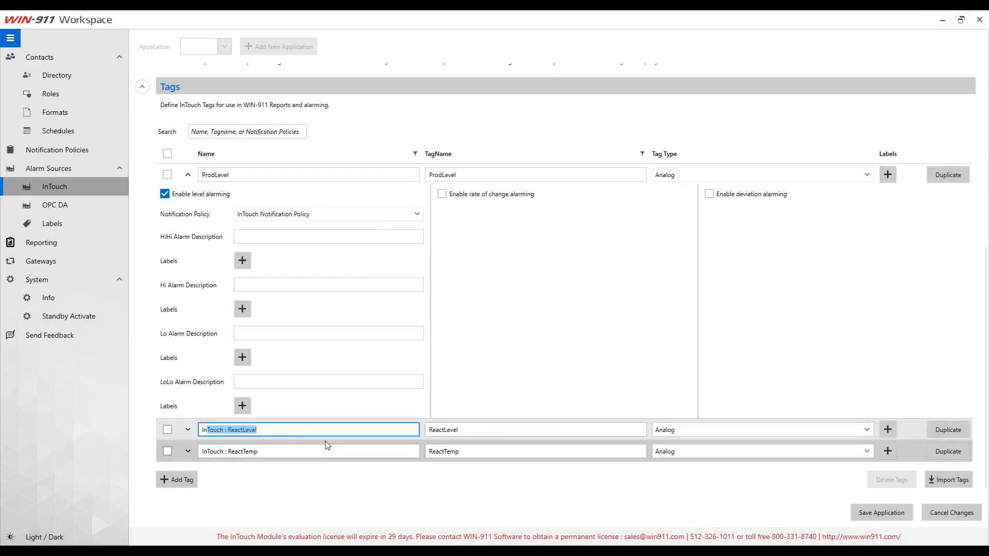
triple_click(301, 432)
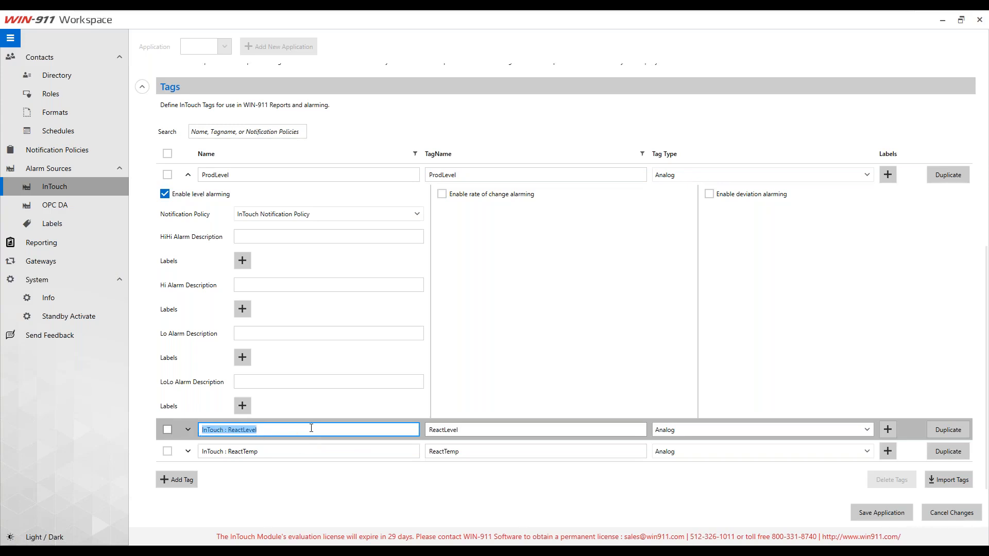
type("R")
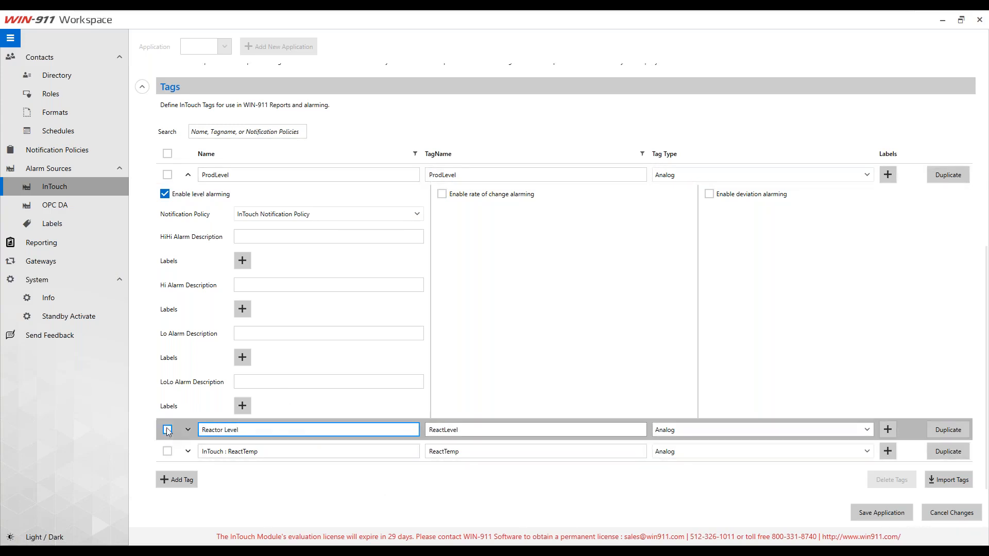
left_click(192, 431)
Step: Step through Reactor Level's HiHi, Hi and Lo description fields, then collapse both tag rows
scroll(237, 391, "down", 5)
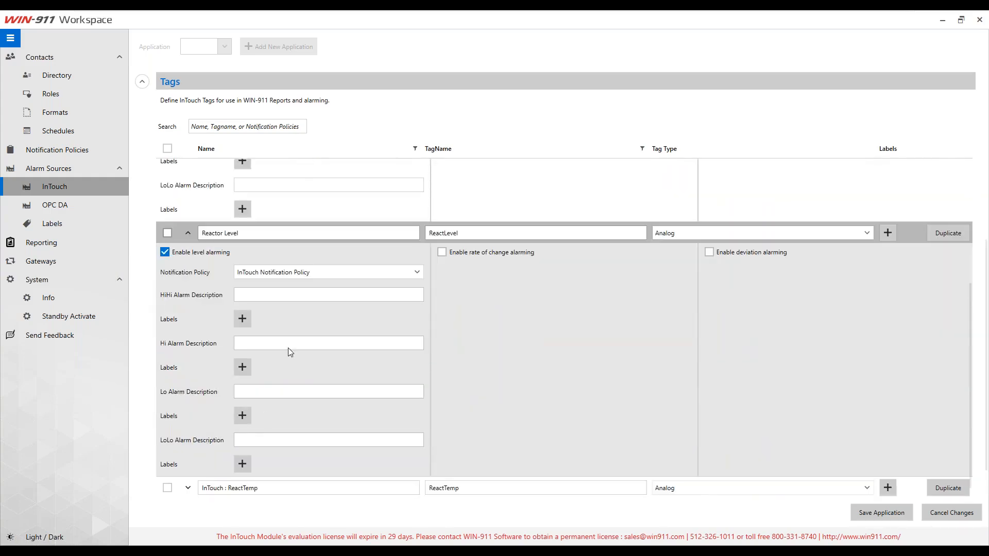
left_click(267, 297)
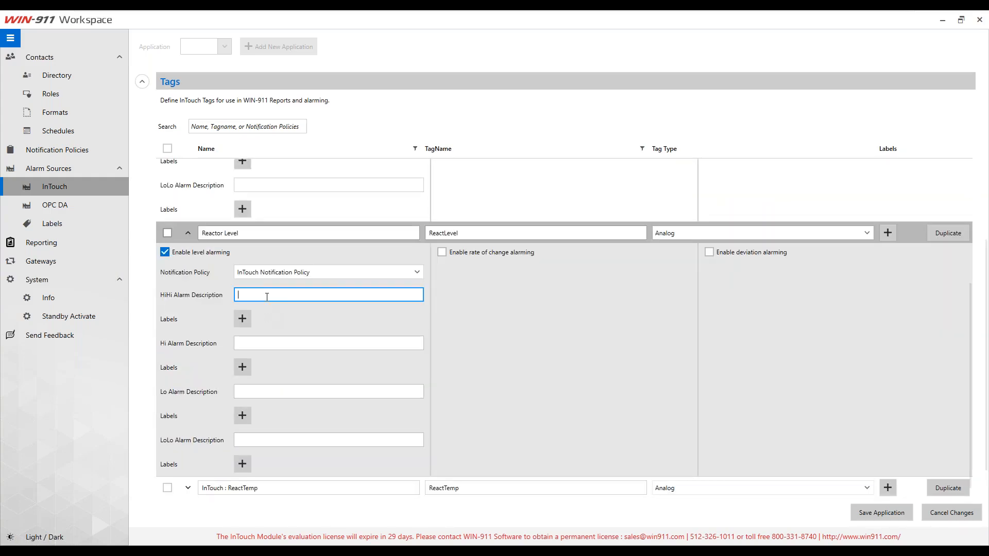
left_click(273, 348)
left_click(281, 391)
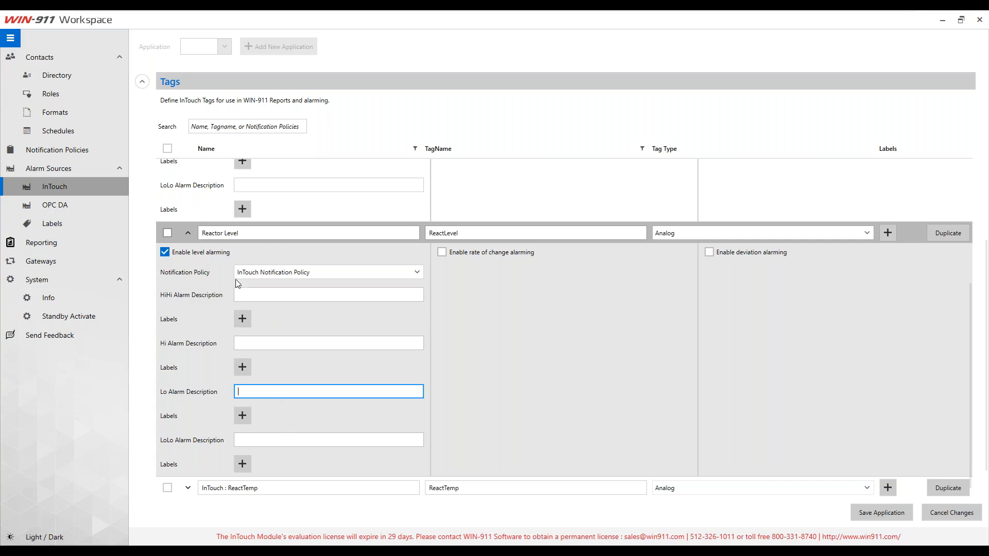
left_click(188, 232)
scroll(220, 296, "up", 1)
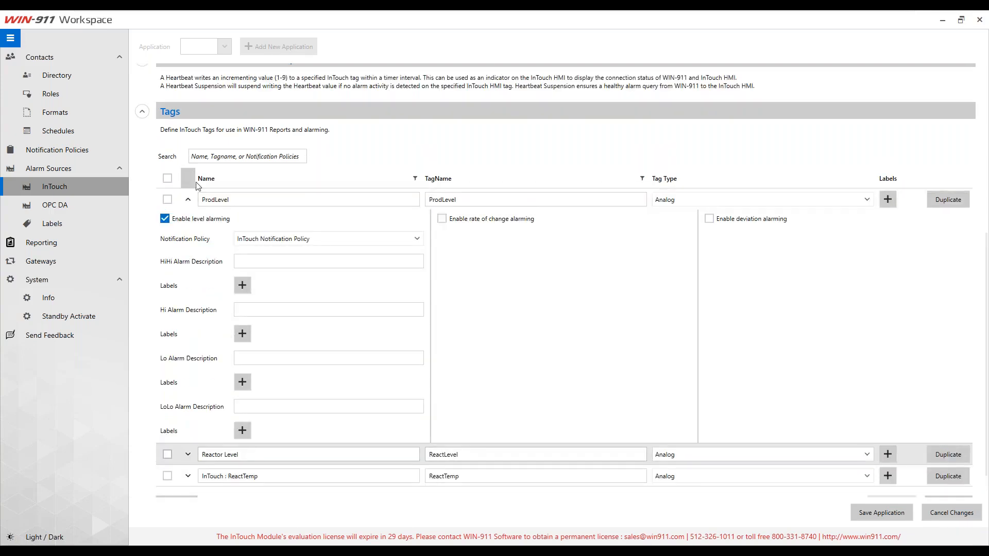
left_click(188, 200)
scroll(404, 440, "up", 4)
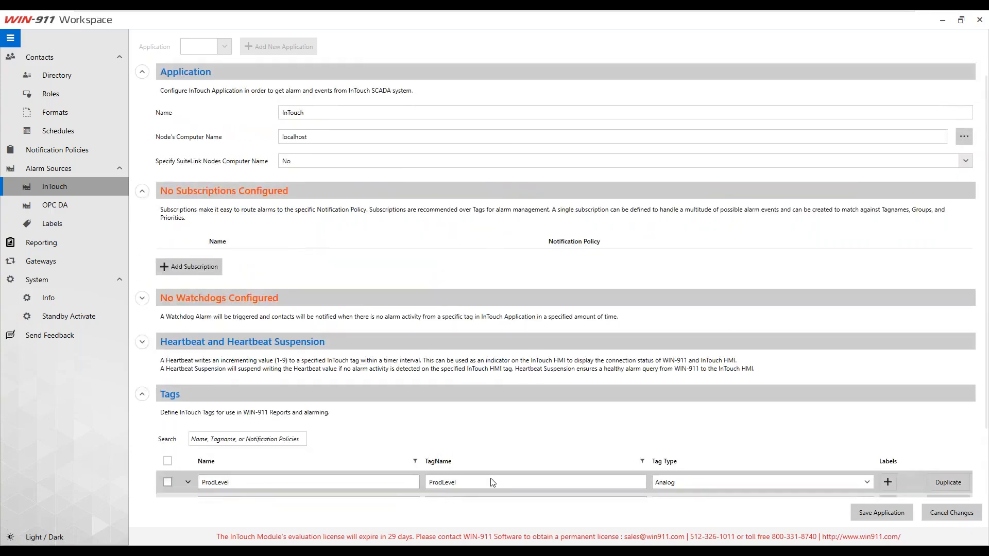
scroll(490, 481, "down", 4)
Step: Save the WIN-911 application, close the Tagname Dictionary and start the InTouch runtime
left_click(882, 513)
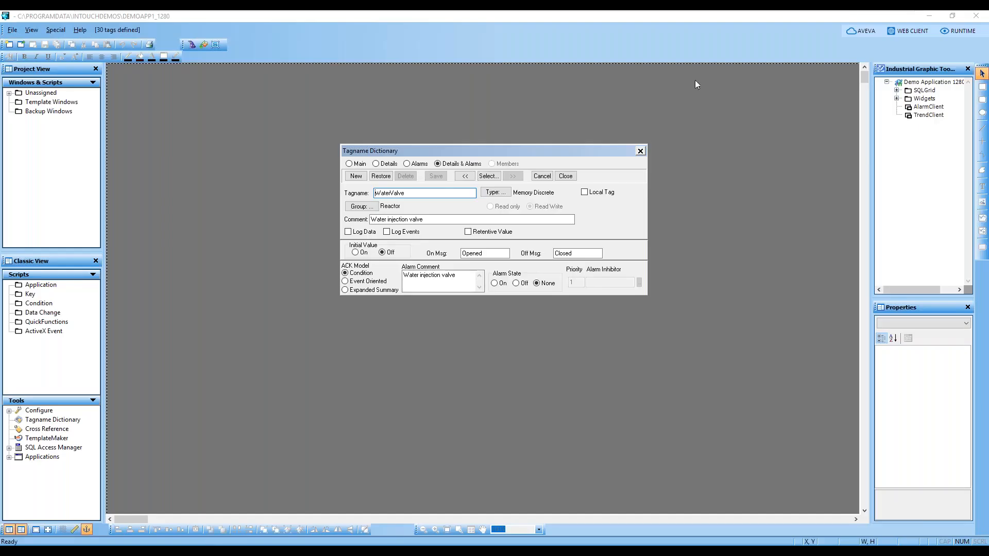
left_click(641, 151)
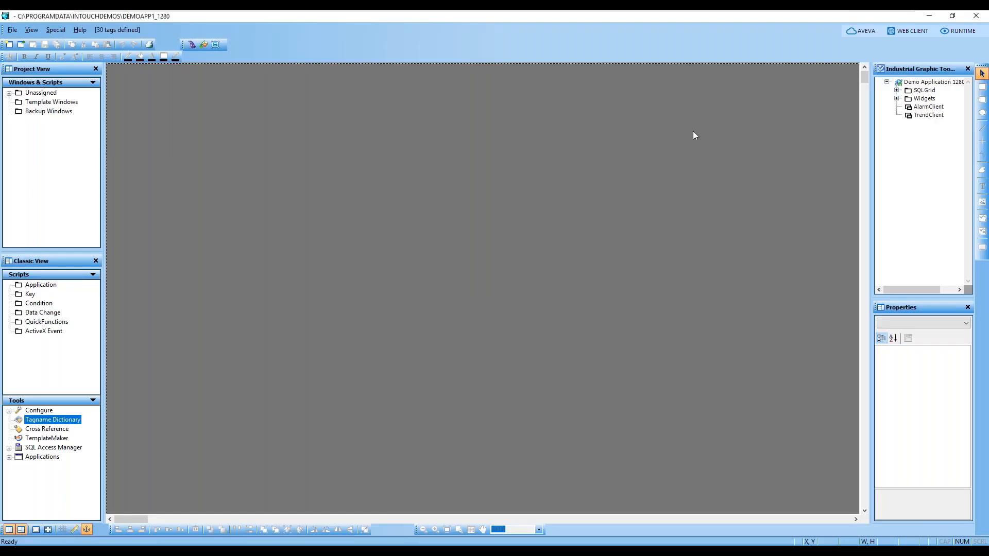
left_click(958, 30)
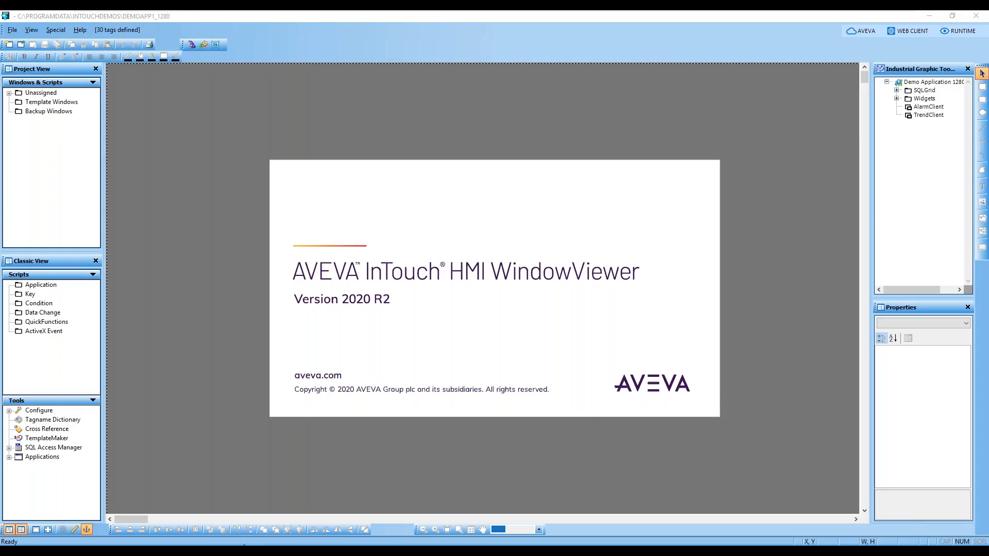
left_click(13, 551)
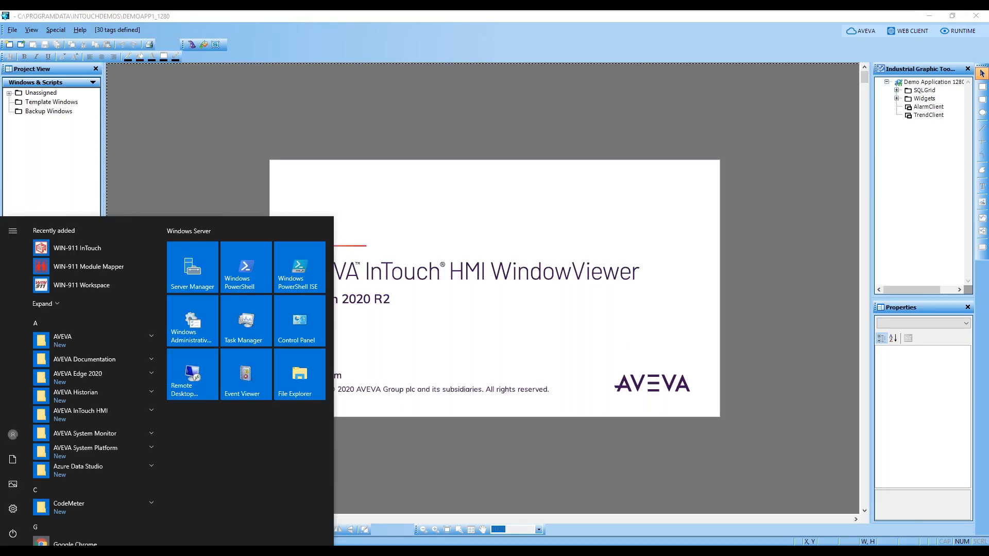
Step: Run the runtime in Demo Mode and launch WIN-911 Log Viewer from recently added apps
left_click(515, 315)
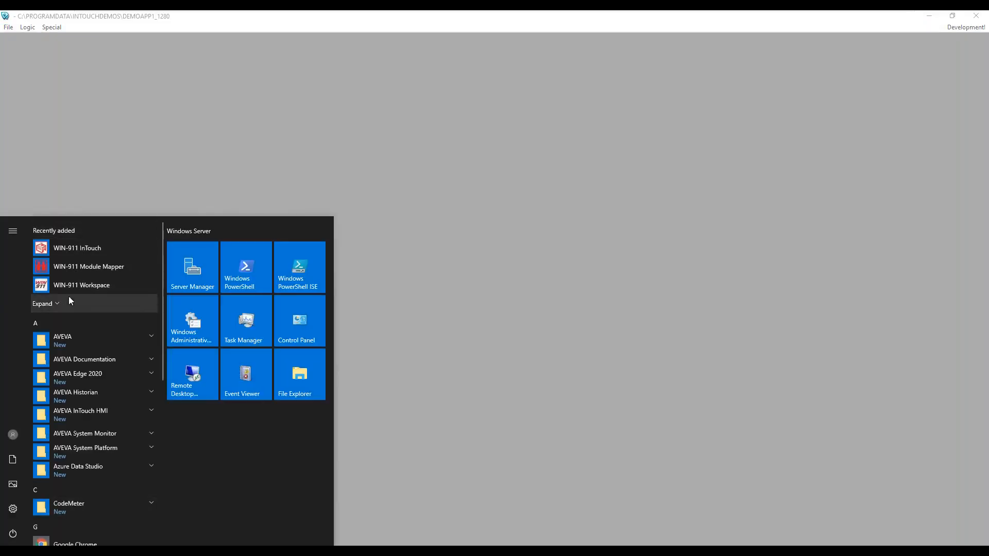
left_click(67, 302)
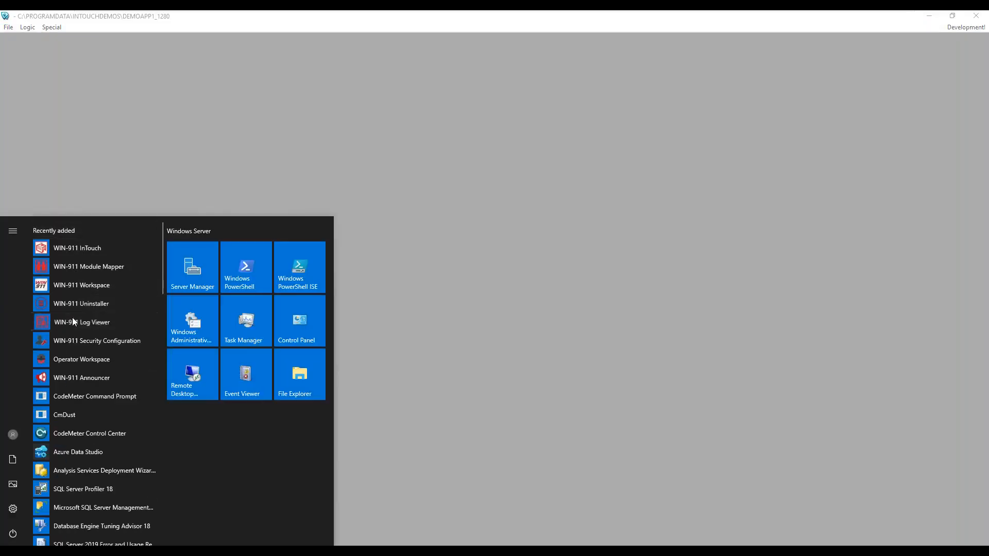
left_click(72, 319)
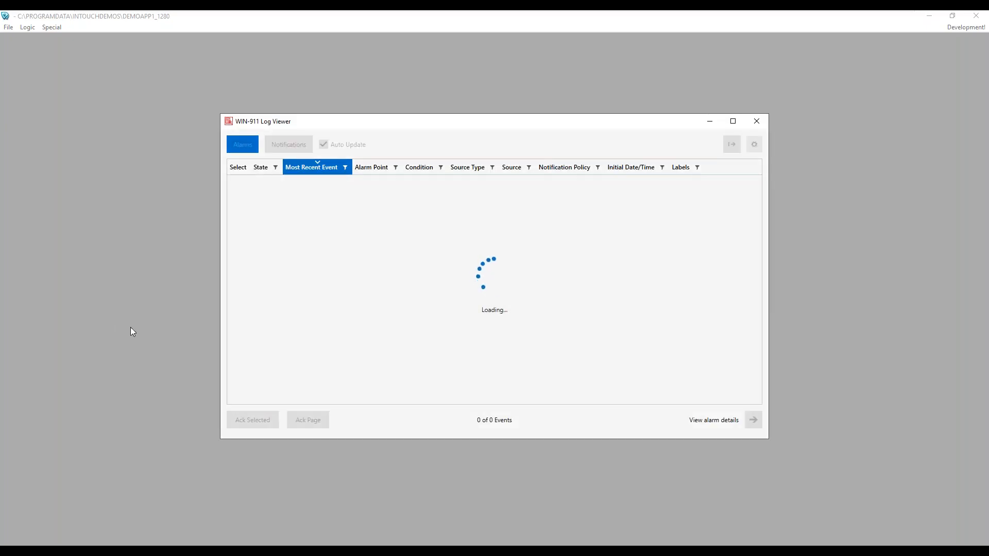
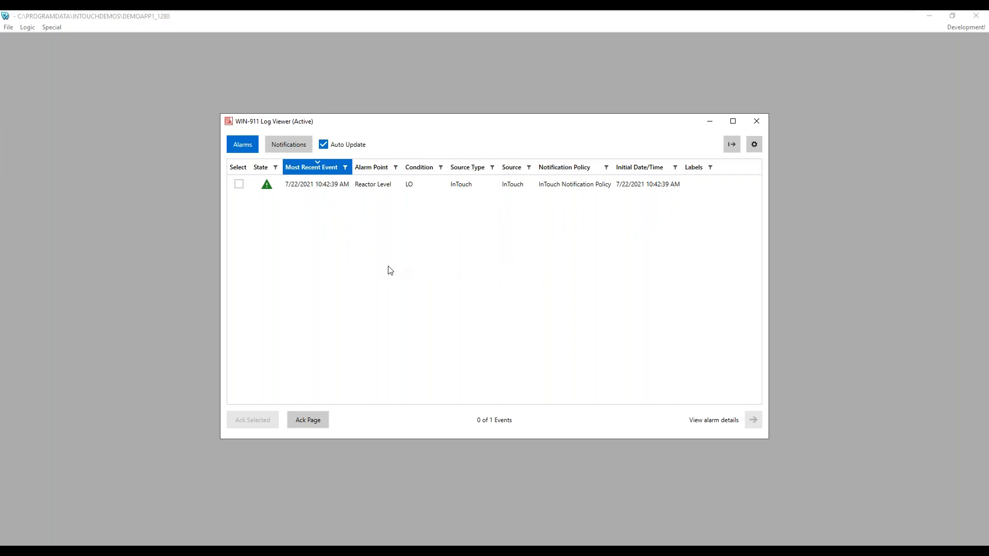
Step: Inspect the Reactor Level alarm's notification entries, including the failed email's notifier and error details
double_click(329, 192)
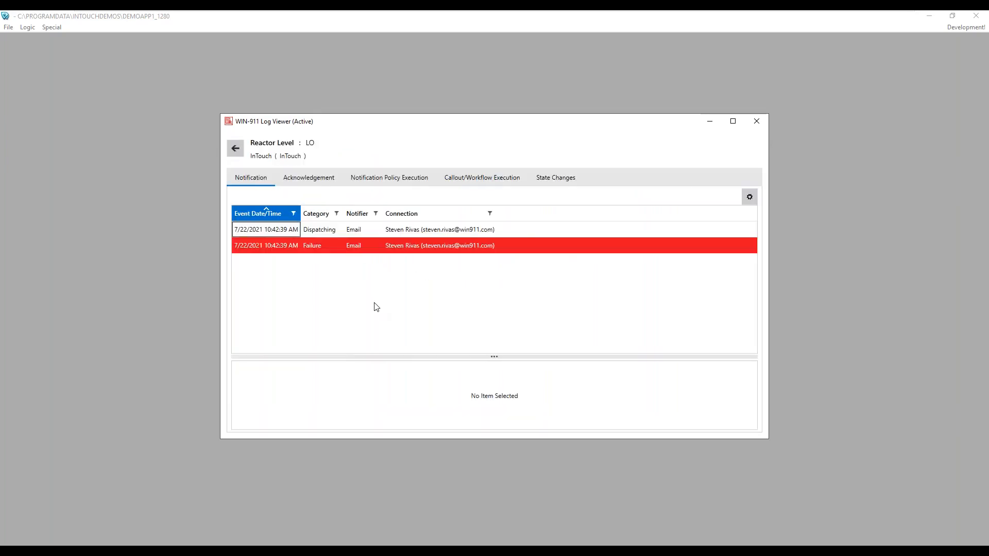
left_click(358, 232)
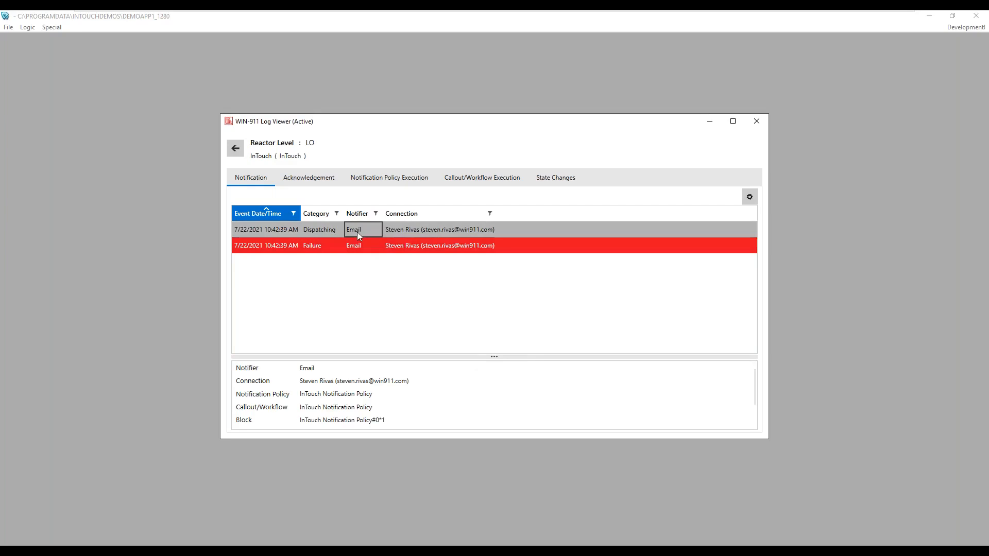
left_click(396, 177)
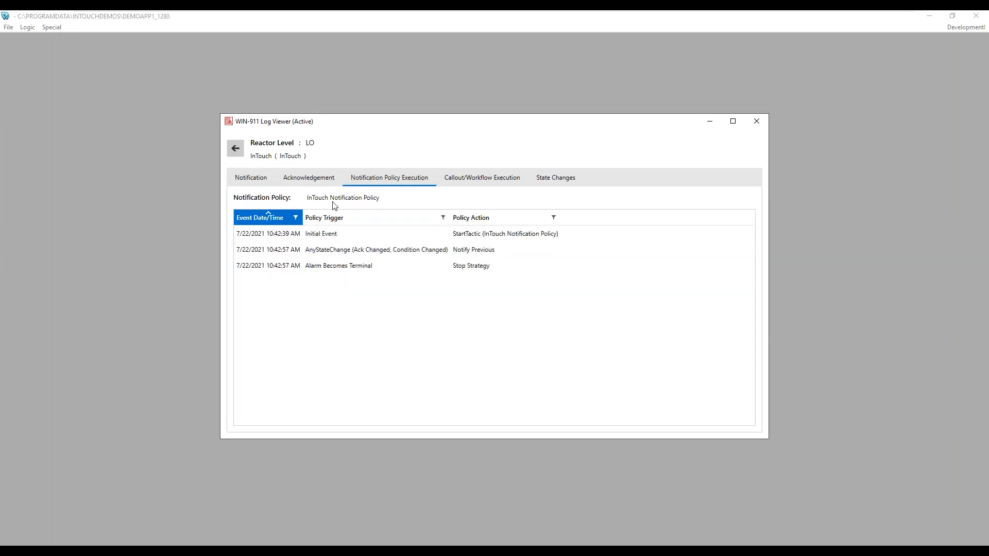
left_click(251, 178)
left_click(409, 236)
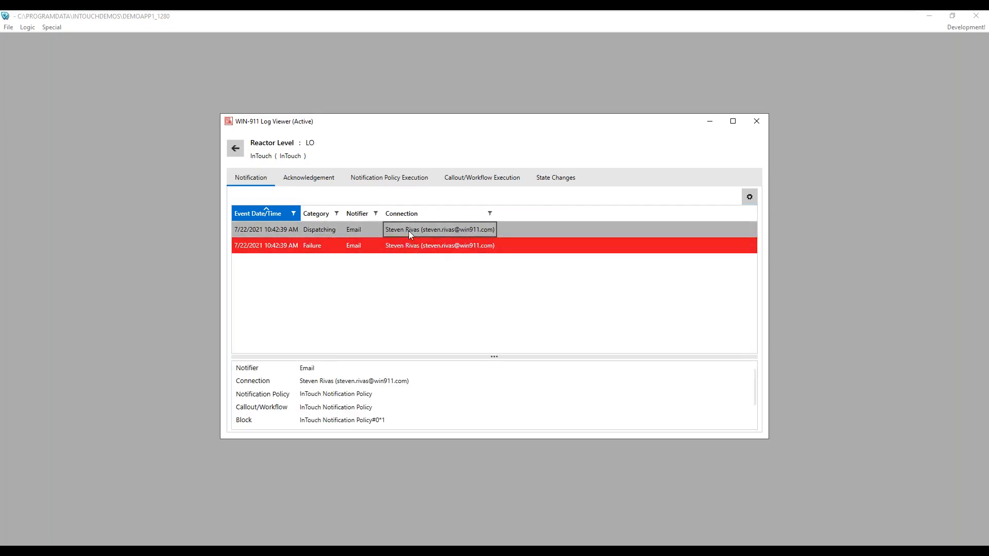
left_click(434, 249)
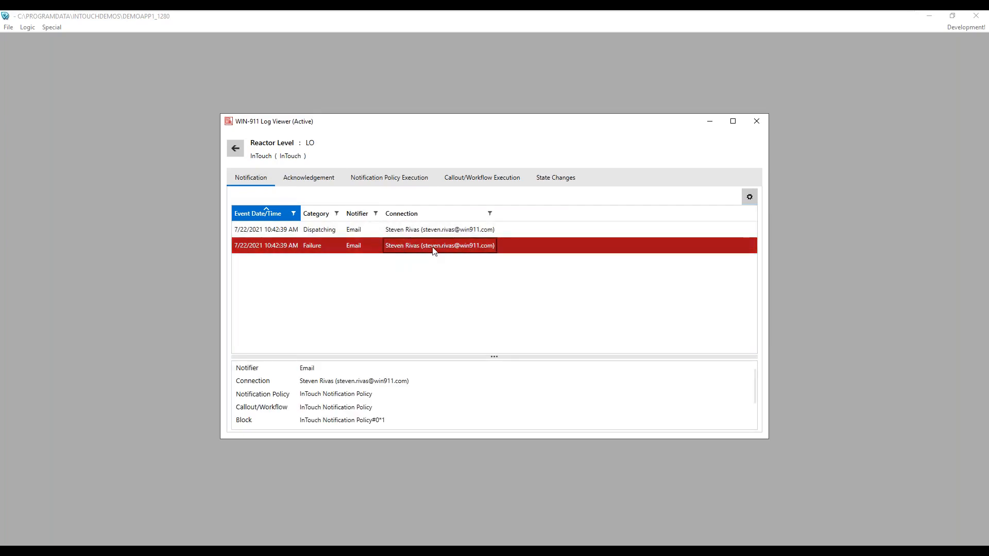
left_click(362, 248)
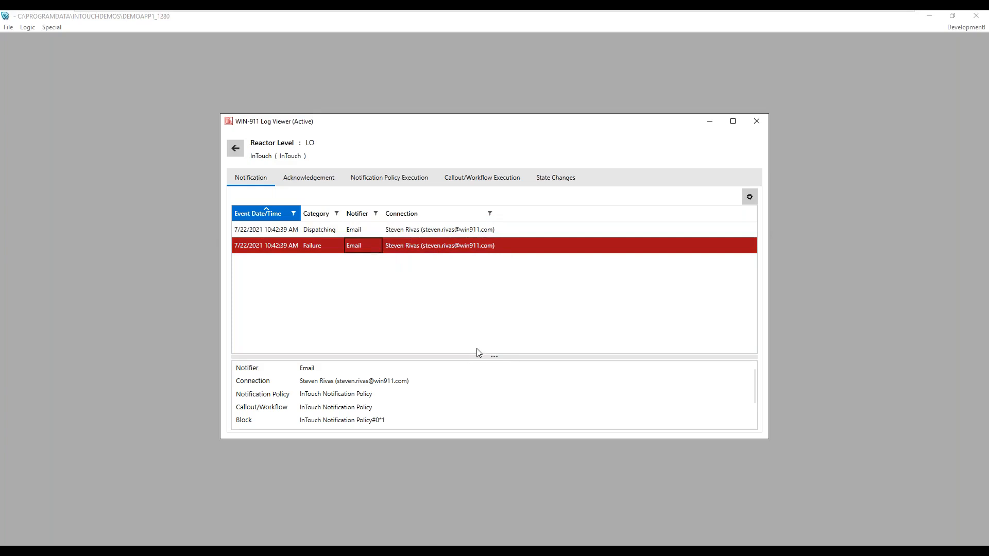
left_click_drag(493, 356, 490, 296)
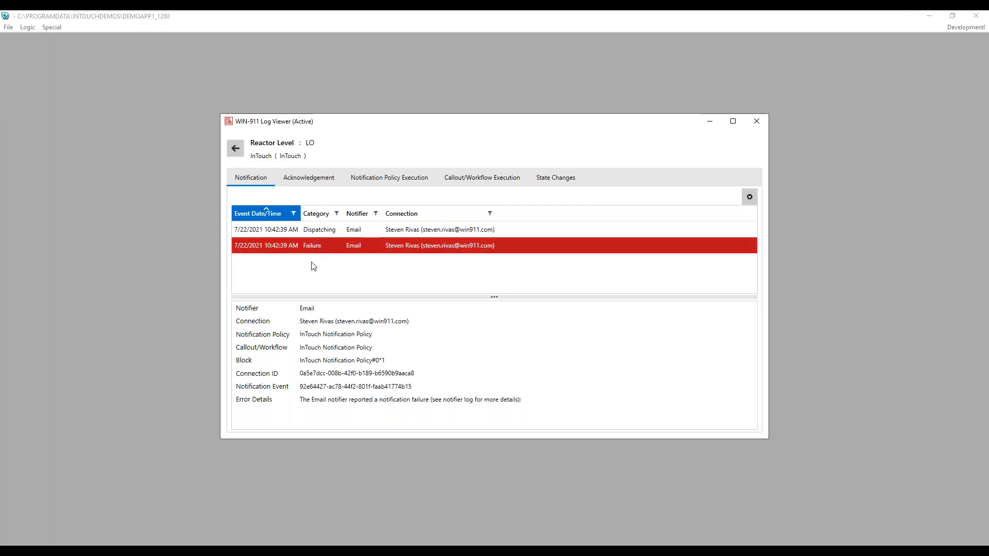
Step: Review the alarm's state history, callout, policy and acknowledgement logs, then return to the alarm list
left_click(551, 177)
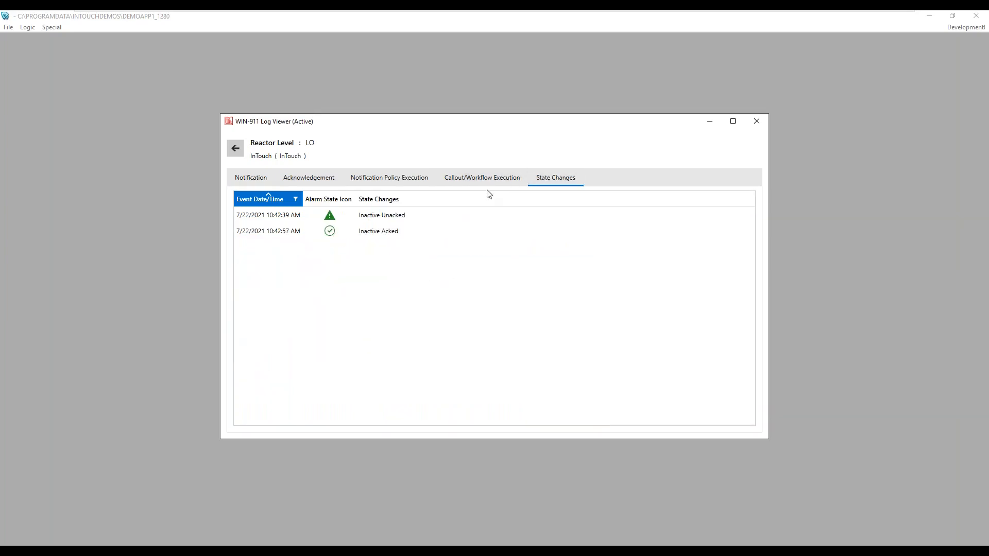
left_click(482, 177)
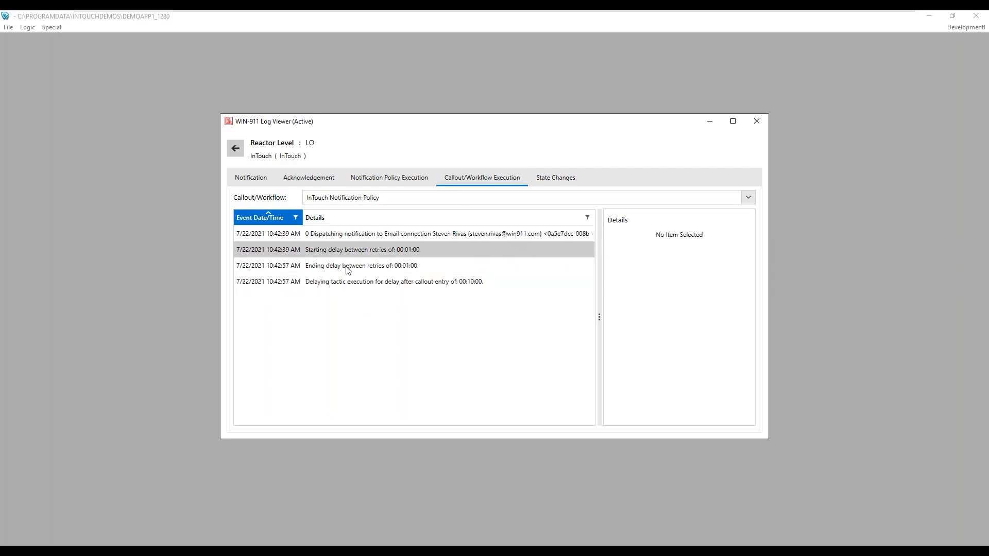
left_click(388, 179)
left_click(283, 182)
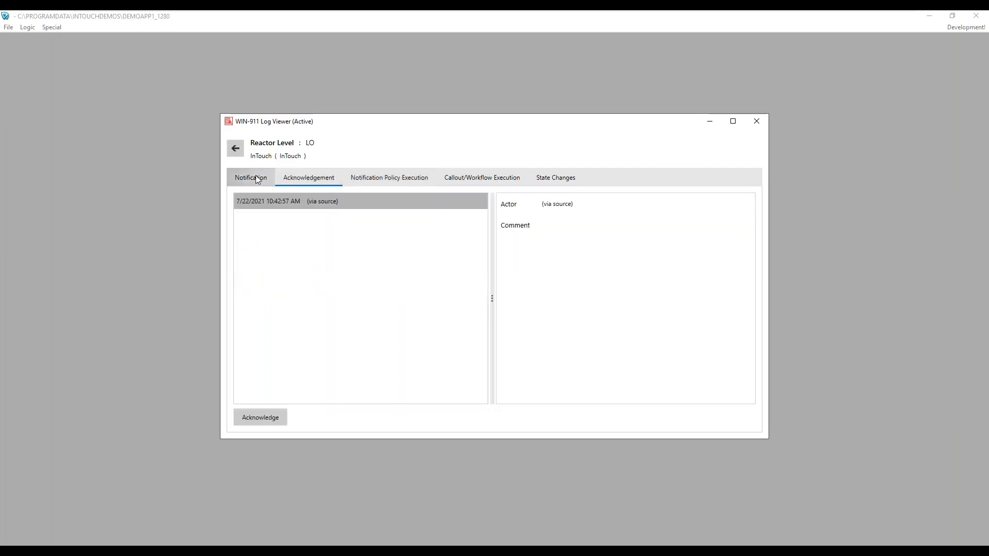
left_click(256, 178)
left_click(235, 148)
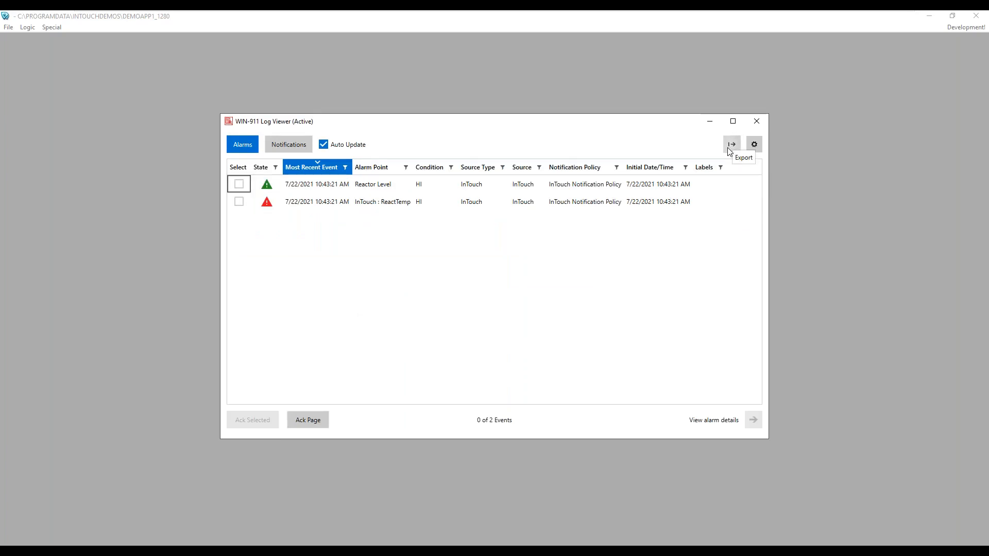
Step: Check the ReactTemp and Reactor Level HI Failure entries in the notifications log, then bring InTouch forward
left_click(307, 144)
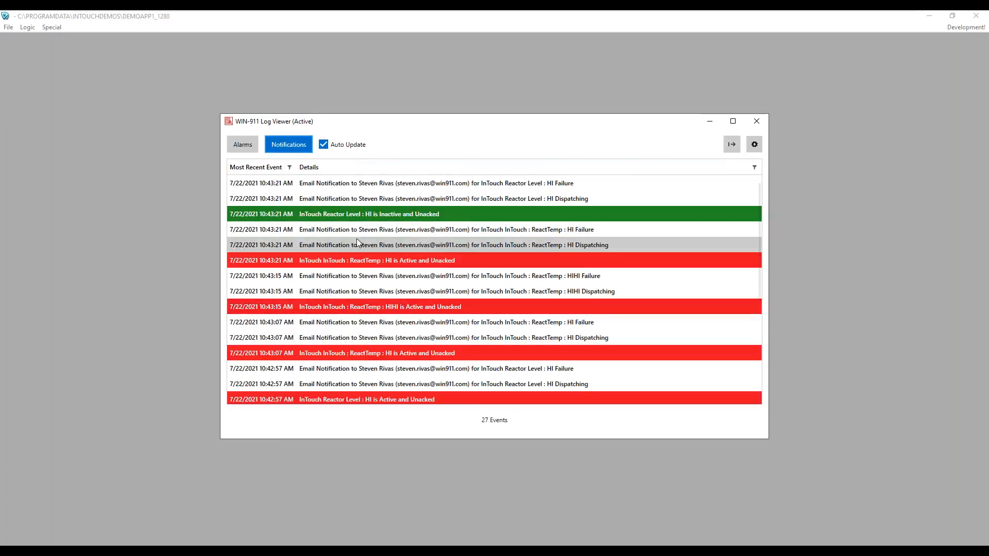
scroll(437, 351, "down", 4)
scroll(437, 350, "up", 4)
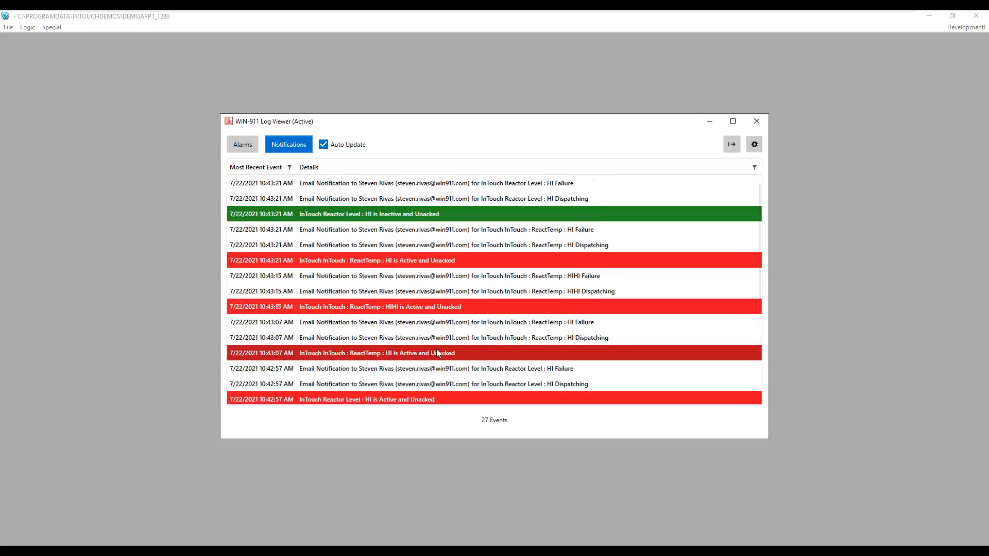
left_click(611, 233)
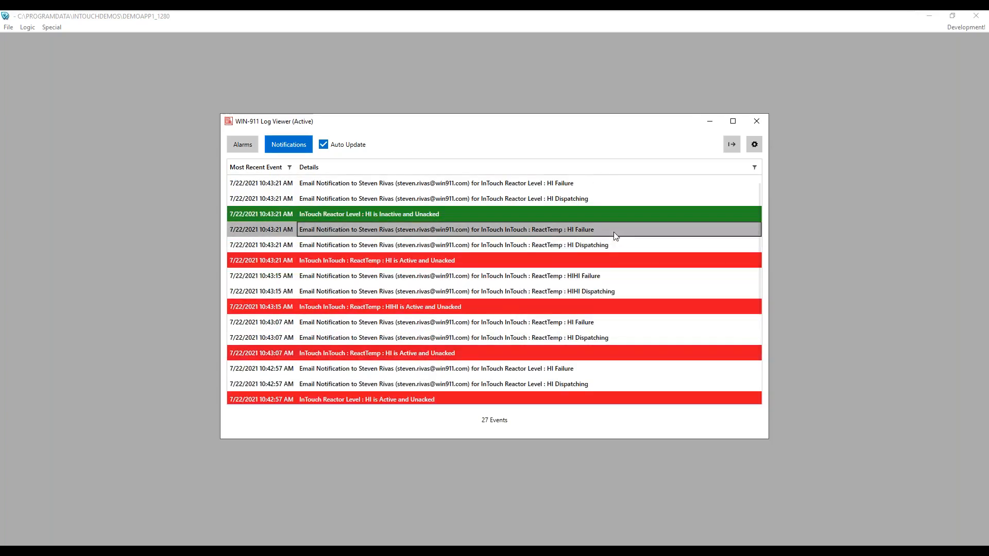
left_click(580, 183)
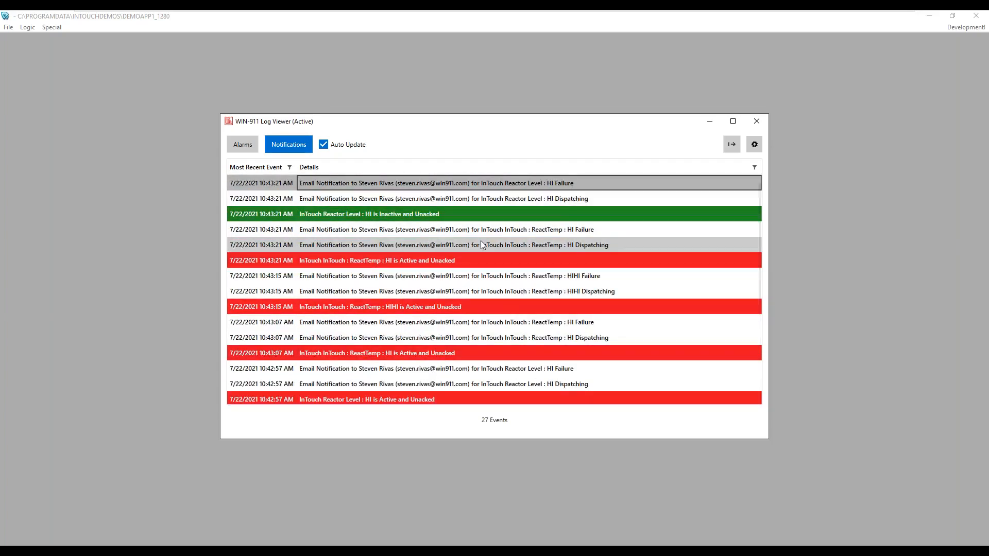
scroll(501, 358, "down", 2)
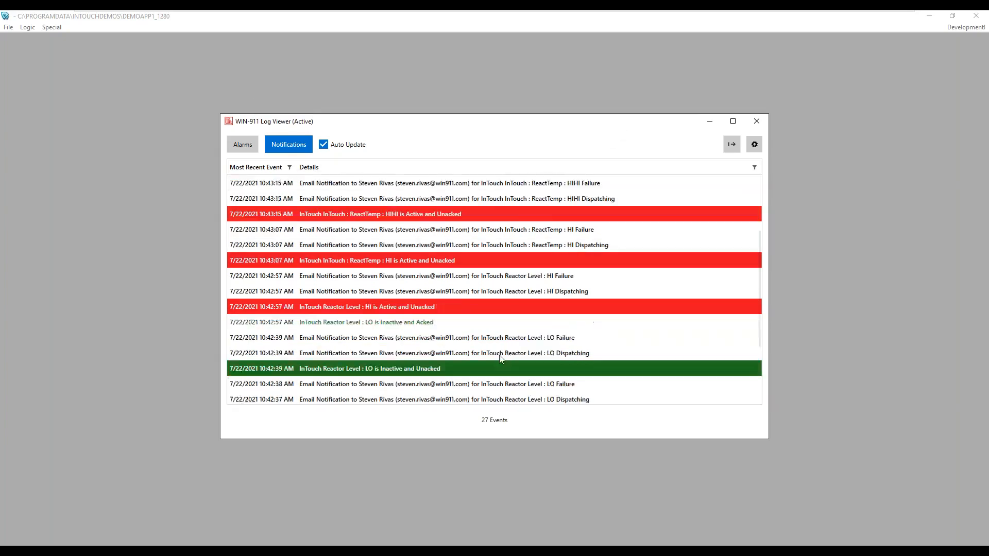
scroll(501, 358, "down", 2)
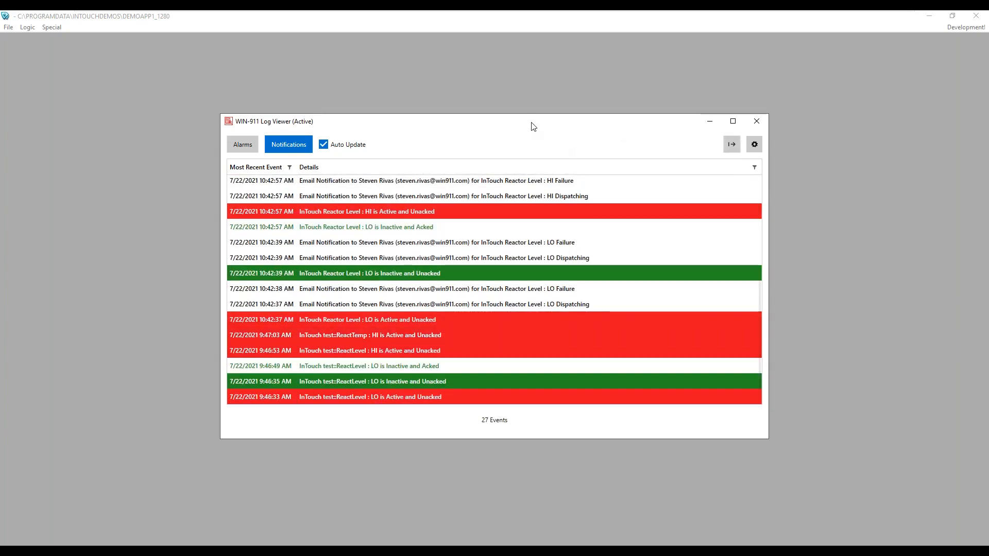
left_click(243, 145)
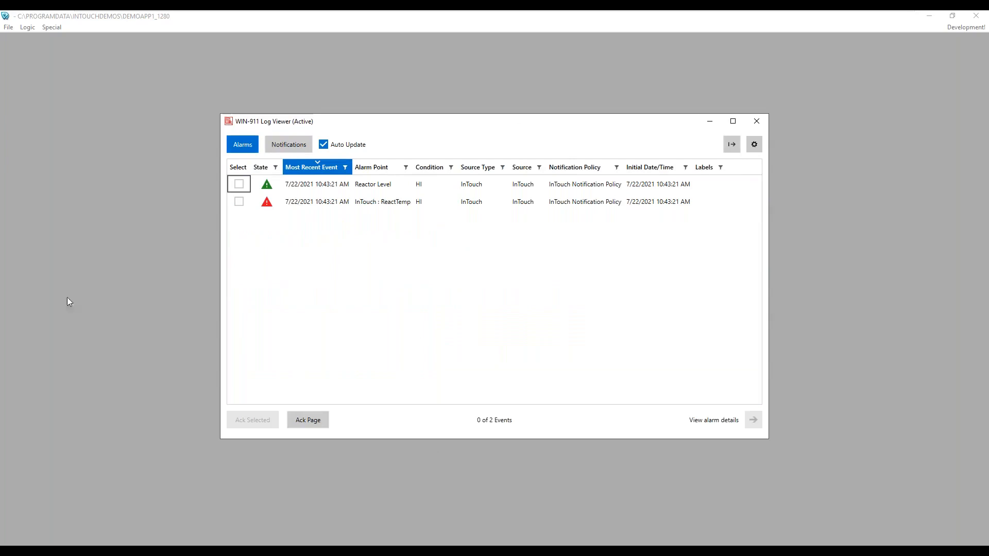
left_click(325, 371)
Step: Open the Main and Reactor display windows through File > Open Window in WindowViewer
left_click(9, 27)
left_click(31, 38)
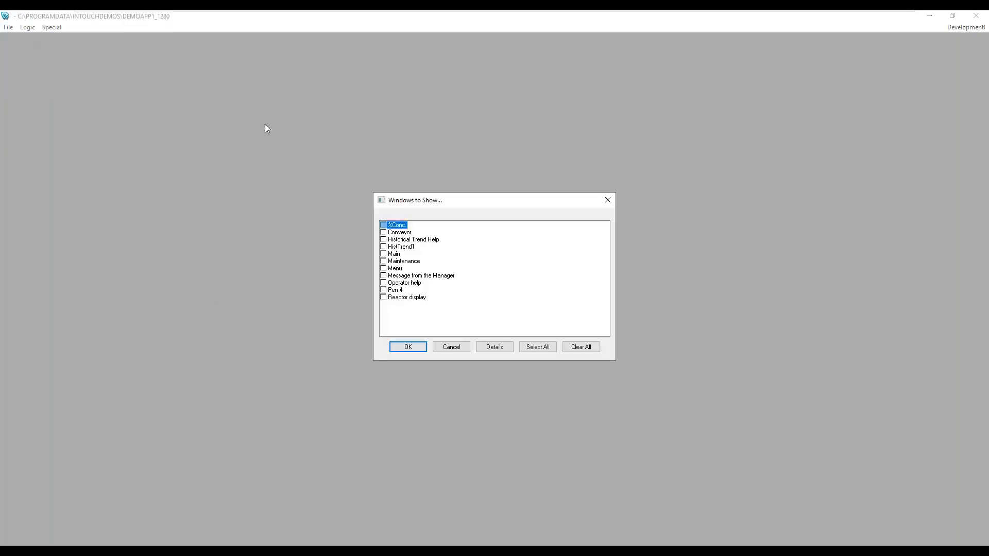
left_click(383, 254)
left_click(388, 298)
left_click(406, 347)
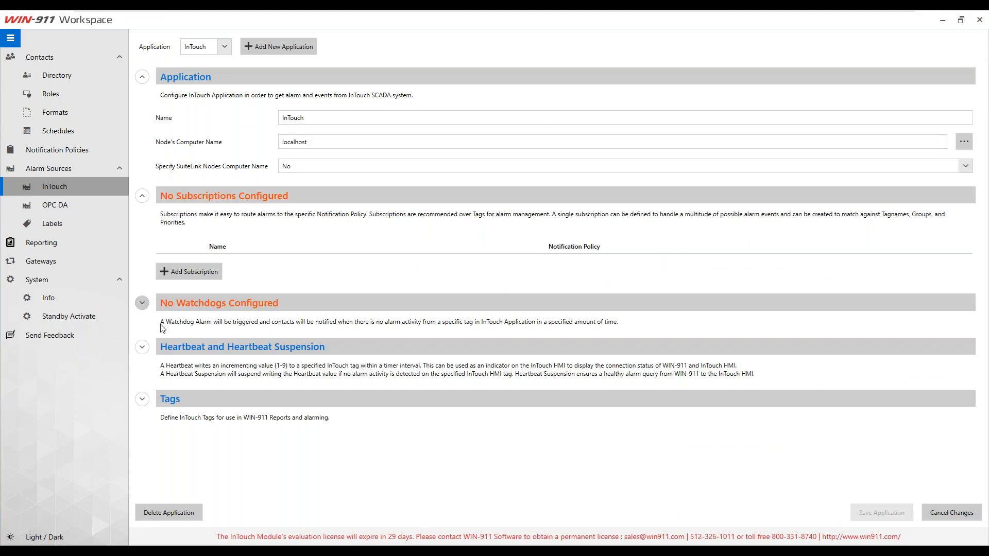
left_click(143, 303)
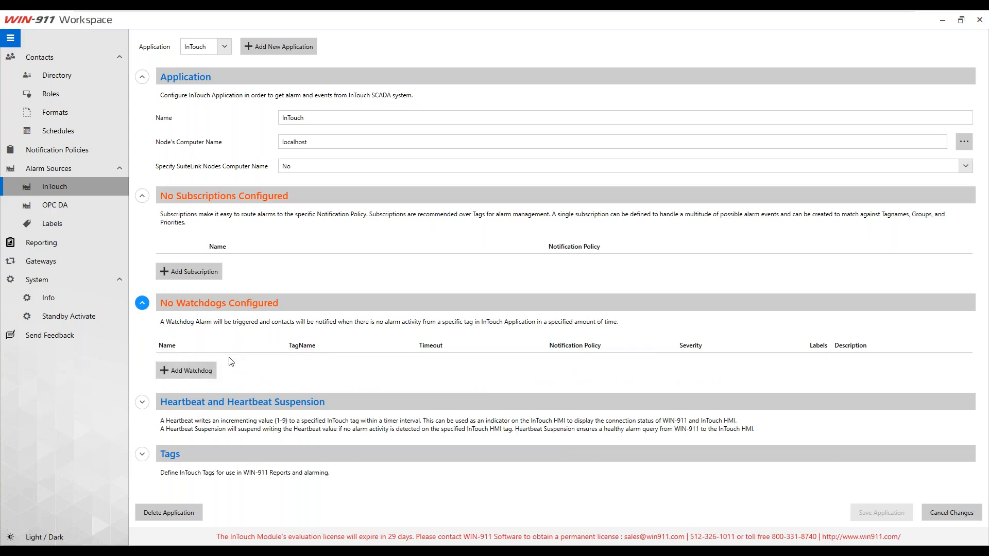
left_click(142, 305)
left_click(142, 347)
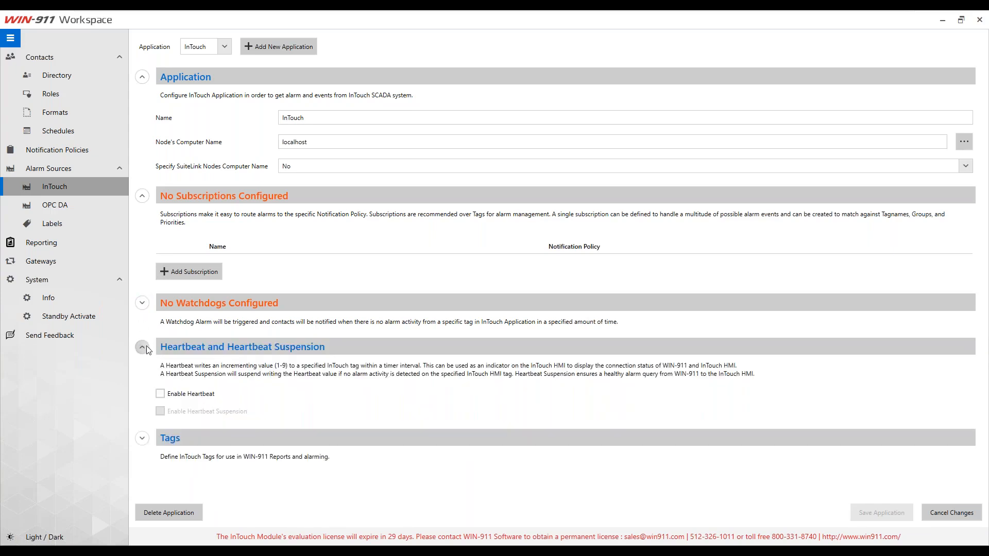
left_click(160, 393)
scroll(309, 391, "down", 1)
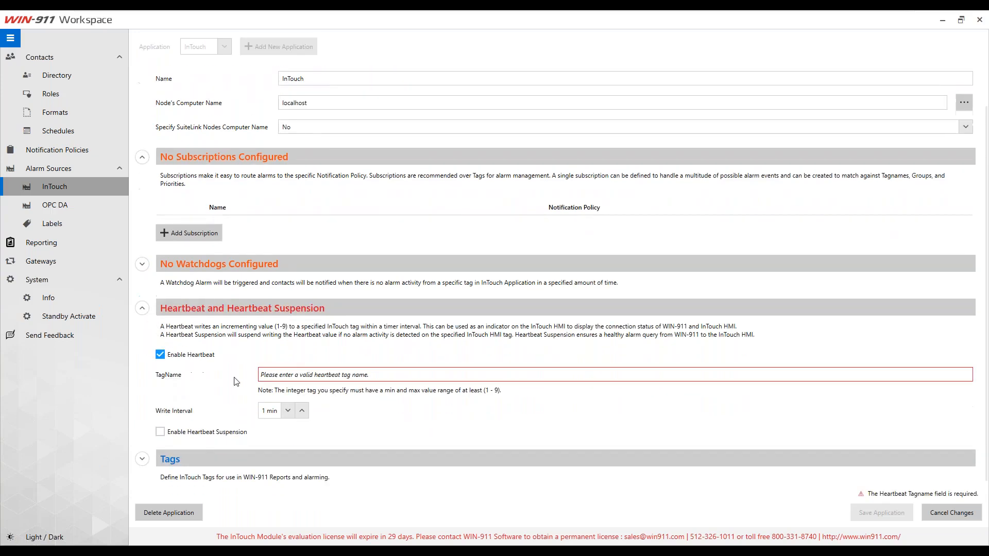
left_click(309, 373)
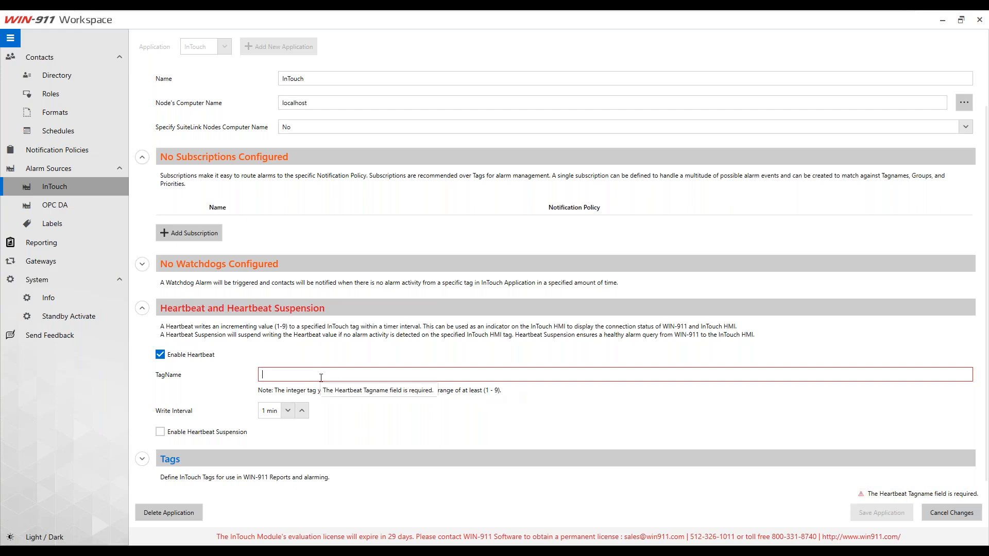
left_click(160, 355)
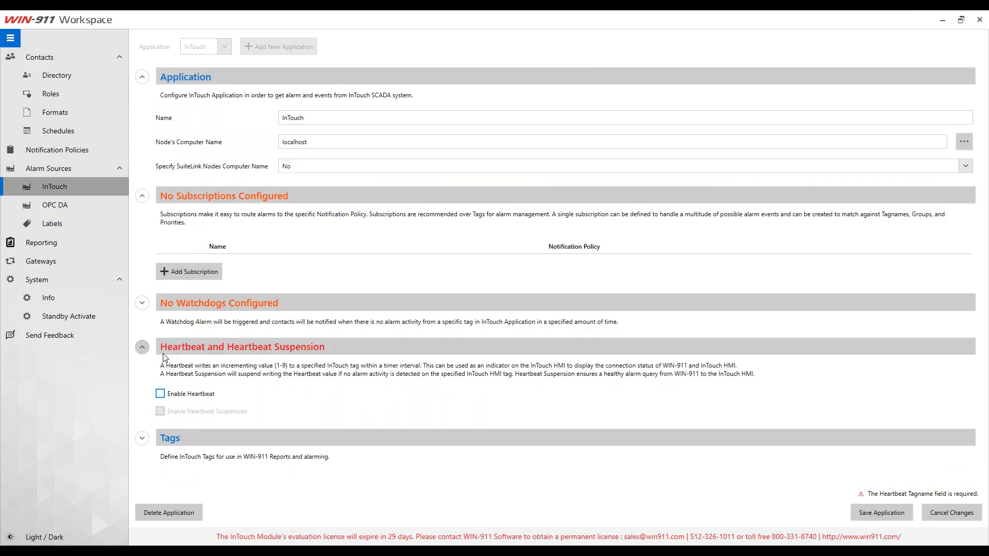
left_click(143, 349)
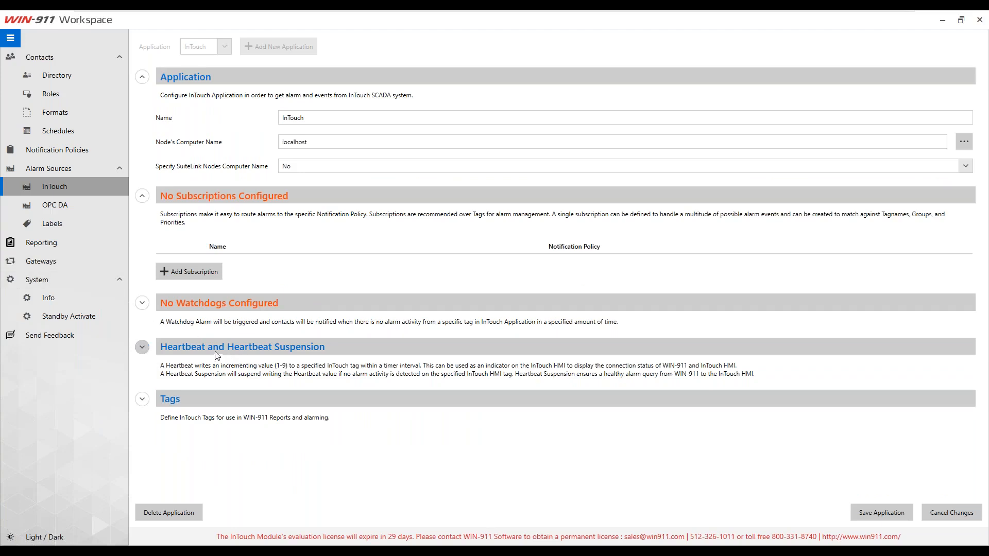
Step: Start a new report on the Reporting page and add all three InTouch items
left_click(45, 246)
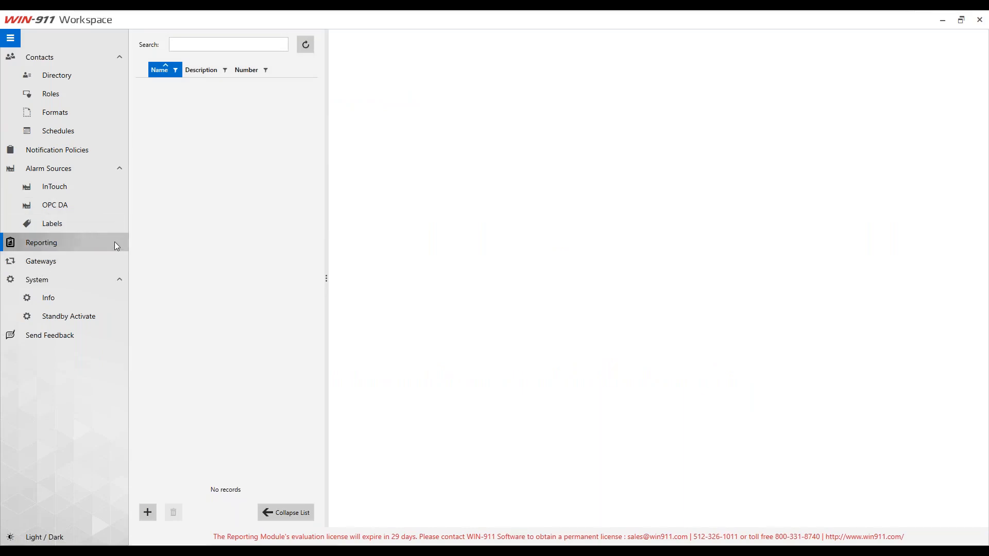
left_click(152, 513)
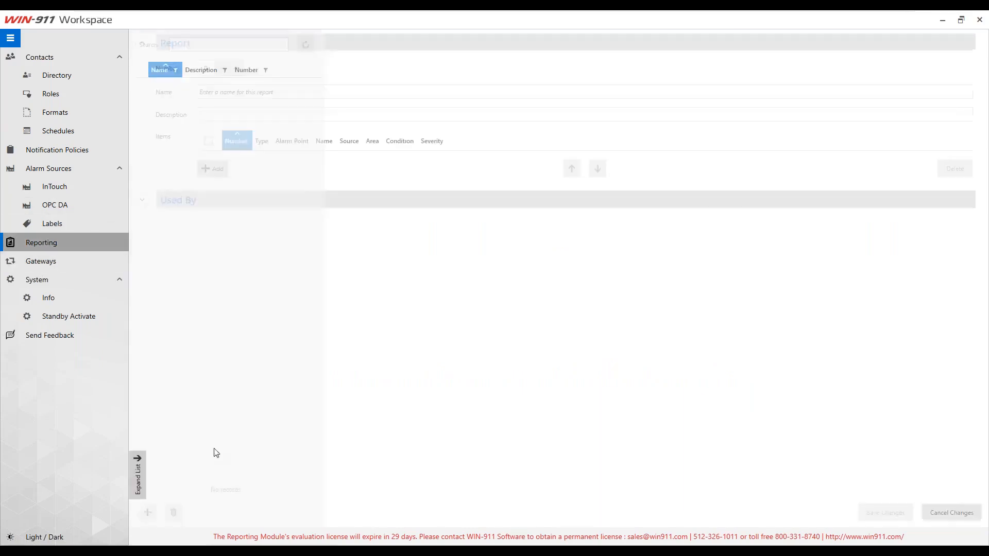
left_click(216, 175)
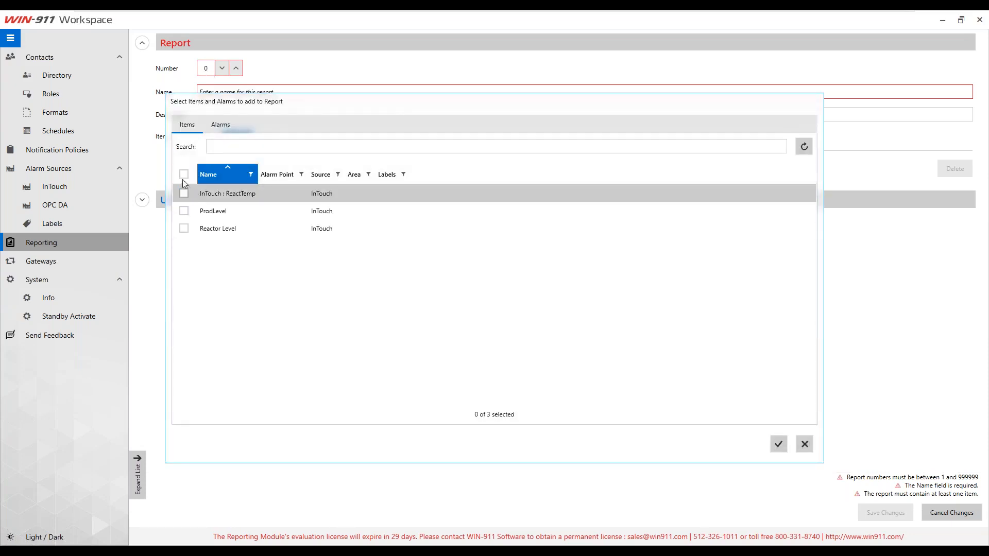
left_click(184, 174)
left_click(778, 444)
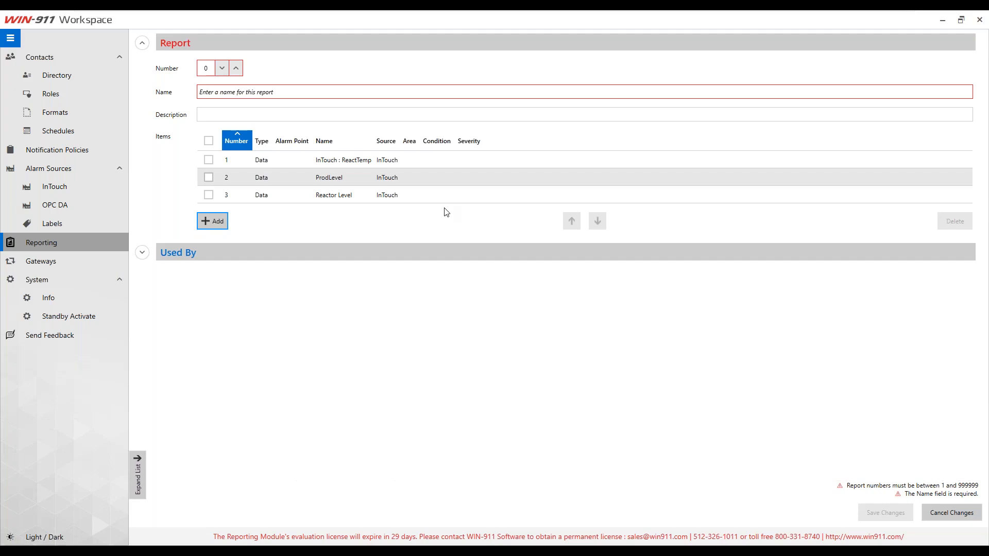
Step: Select the ProdLevel and Reactor Level report items, then cancel and discard the unsaved report
left_click(336, 160)
left_click(334, 177)
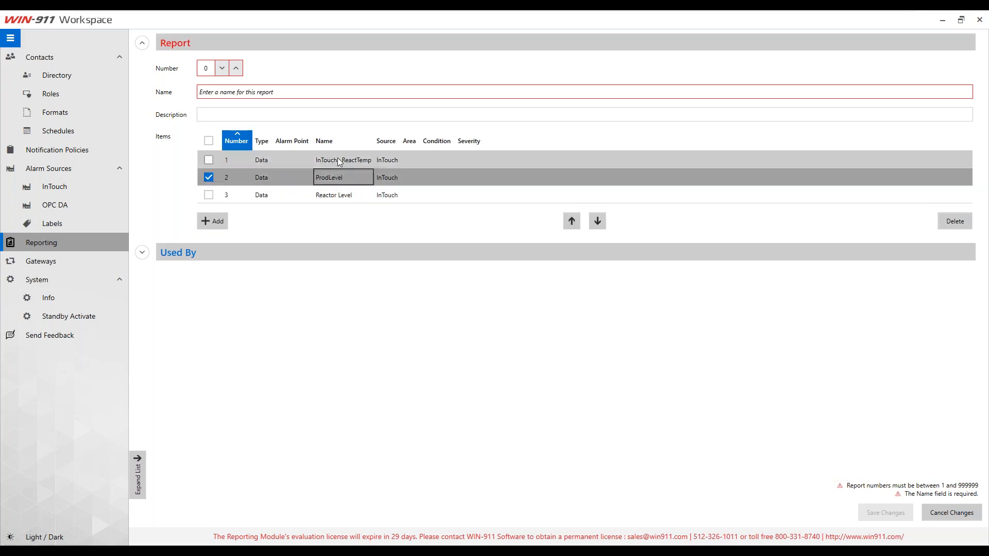
left_click(335, 194)
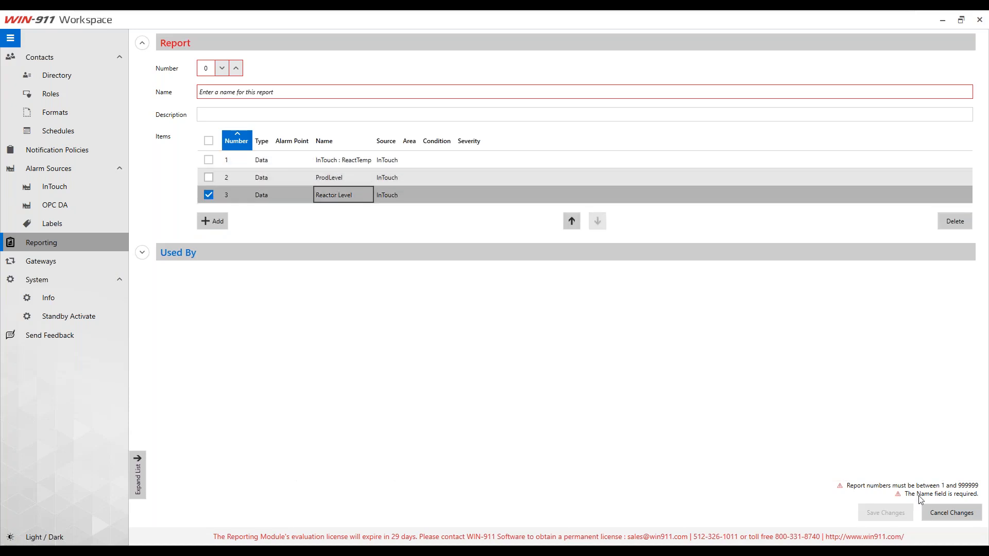
left_click(955, 513)
left_click(540, 301)
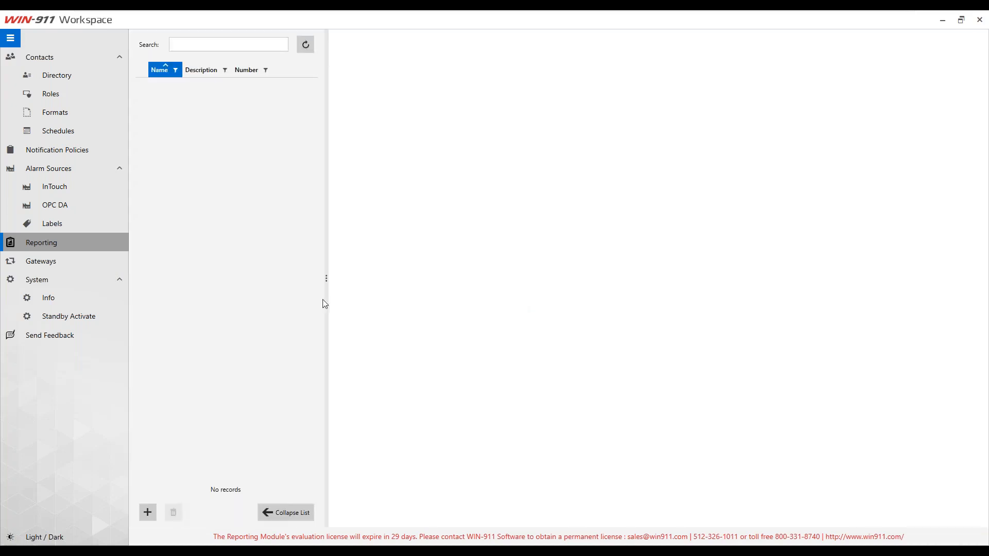
Step: Create a new Email gateway under Gateways and acknowledge the account deletion warning
left_click(50, 263)
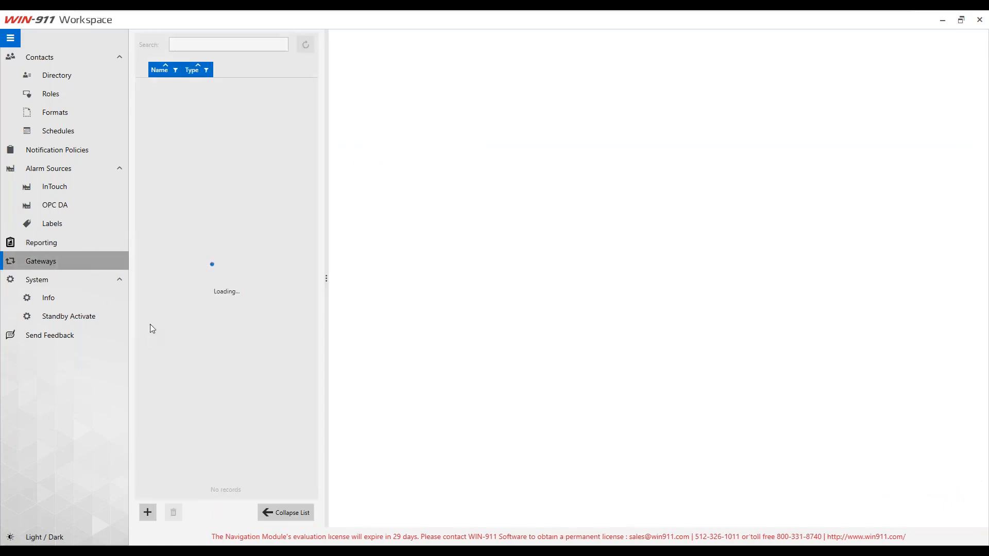
left_click(147, 512)
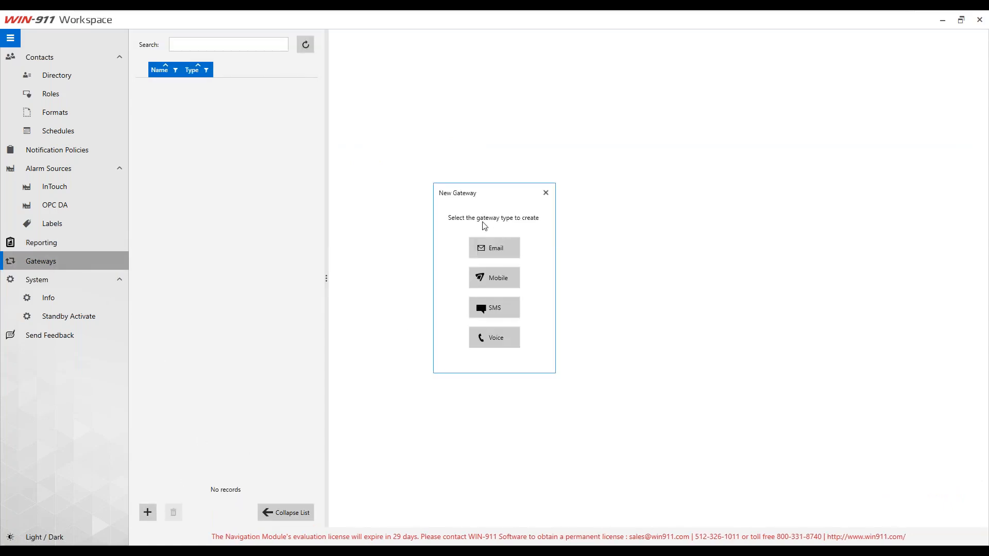
left_click(485, 250)
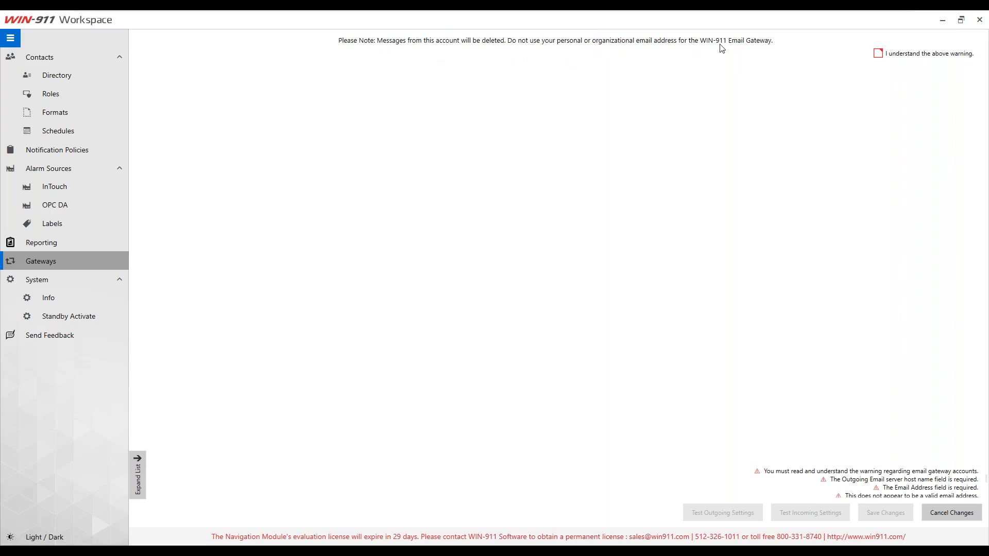
left_click(877, 54)
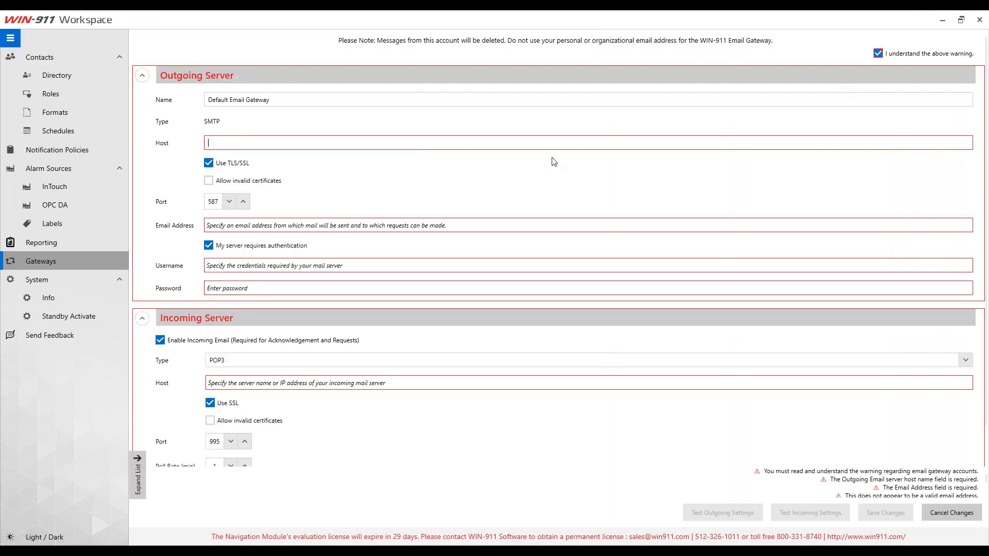
Step: Enter outgoing host smtp.gmail.com, the Gmail account address and its password
left_click(286, 141)
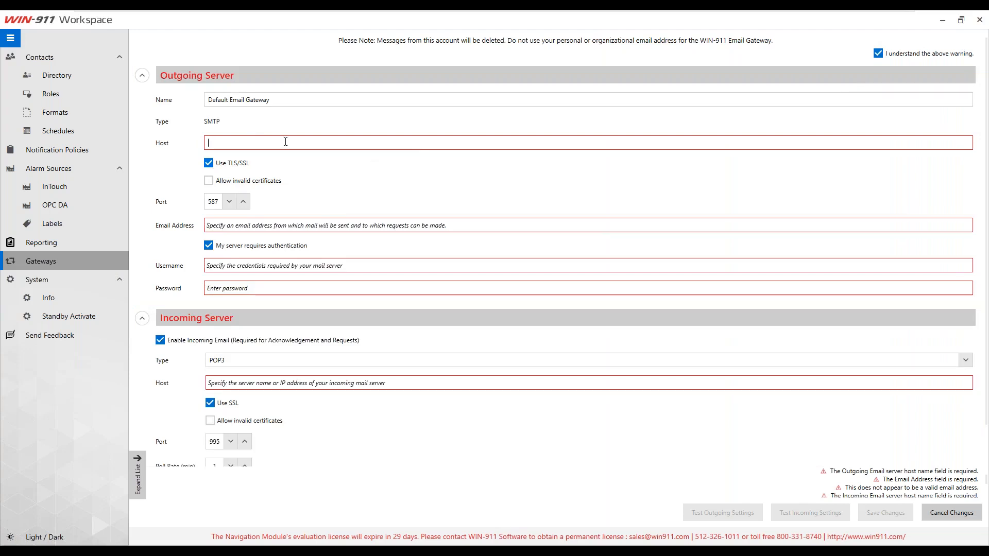
type("smtp")
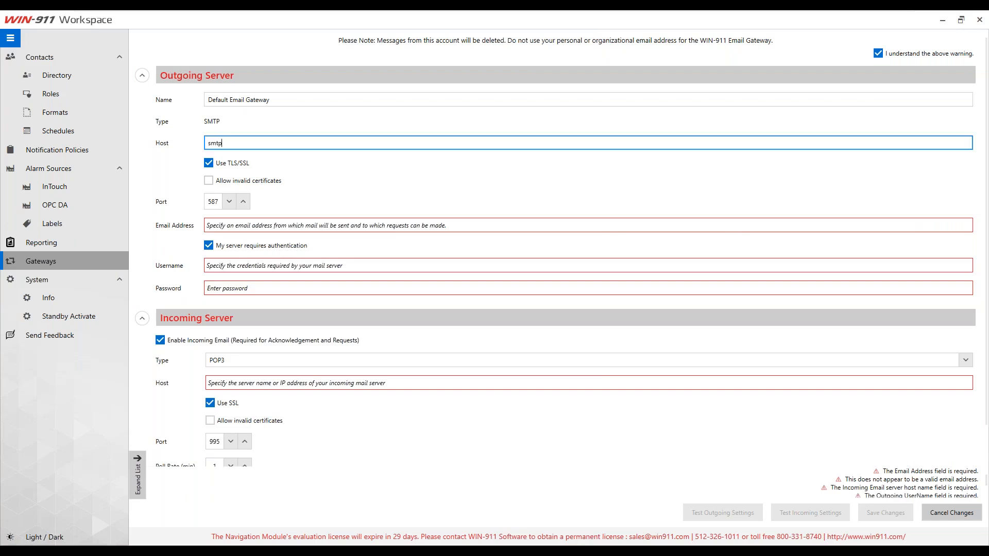
type(".gmail.com")
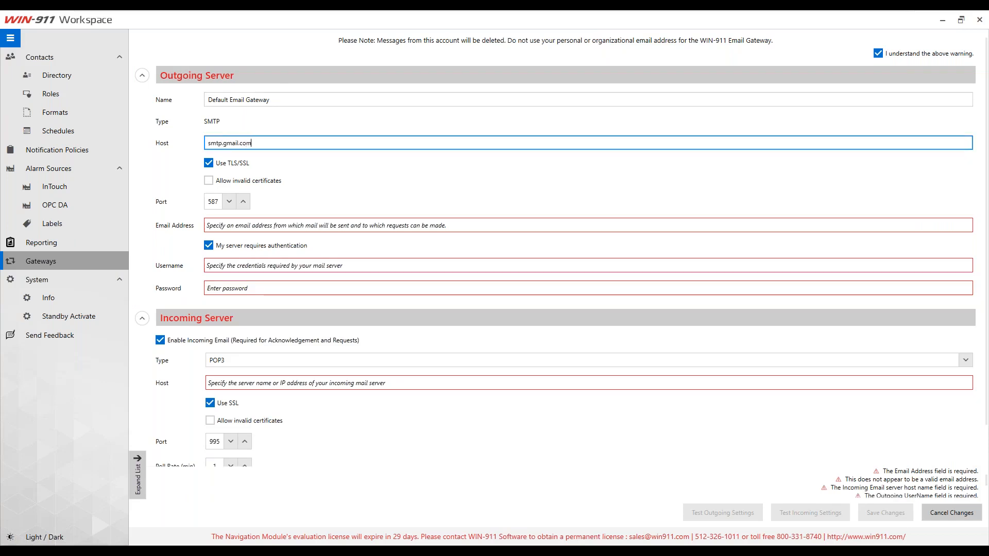
left_click(292, 226)
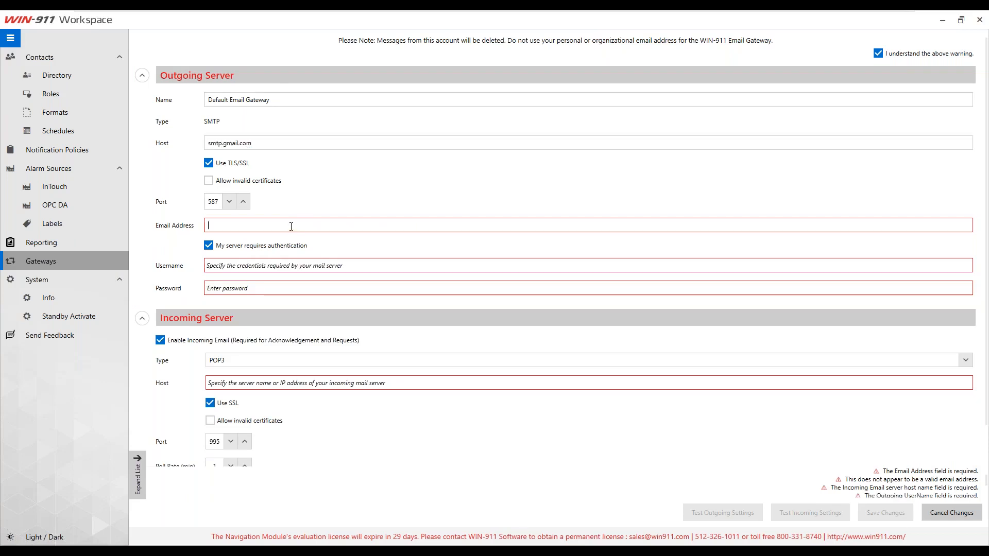
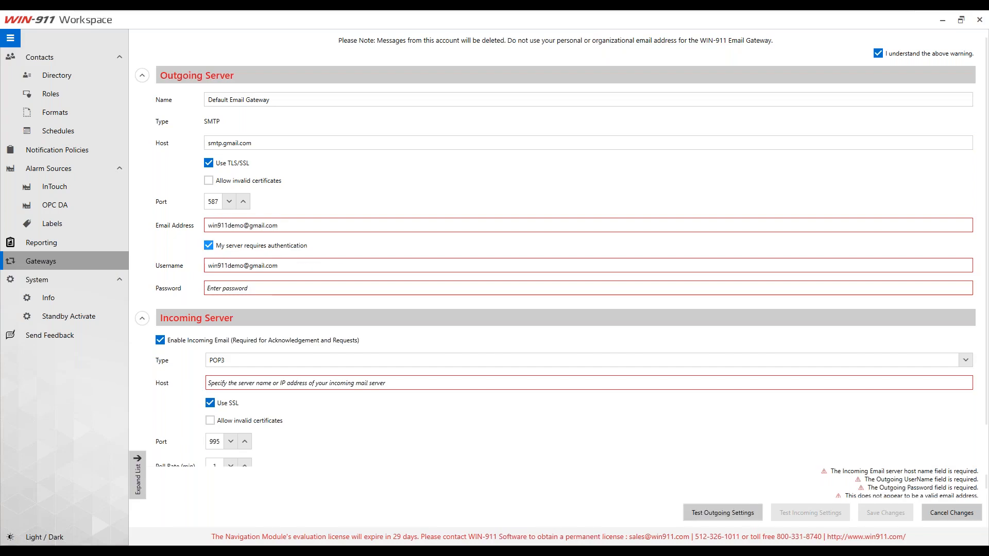
left_click(271, 287)
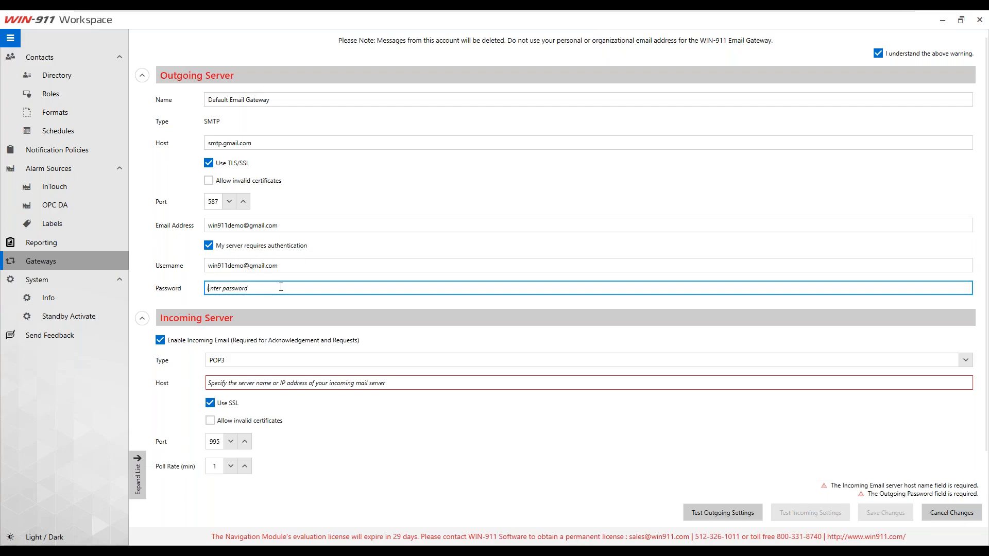
type("****")
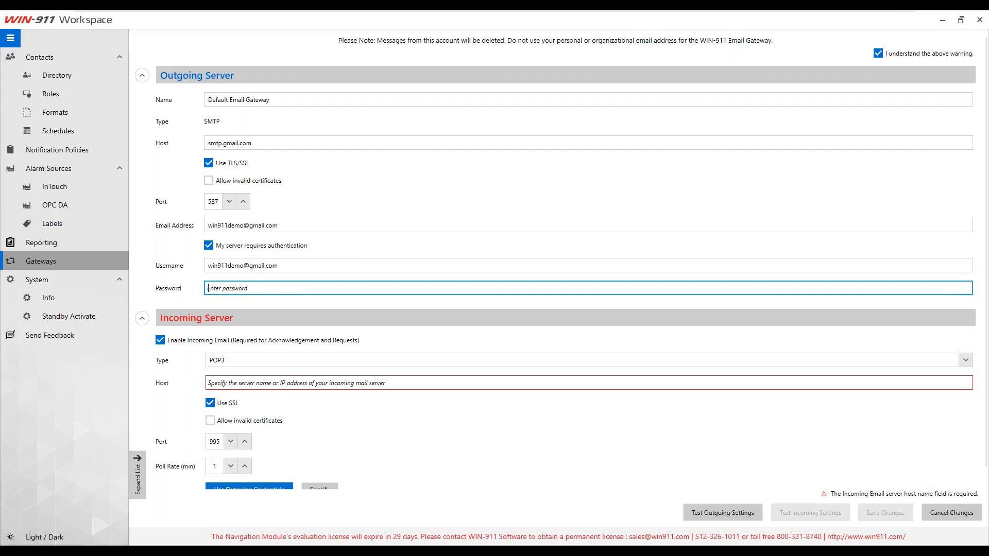
type("******")
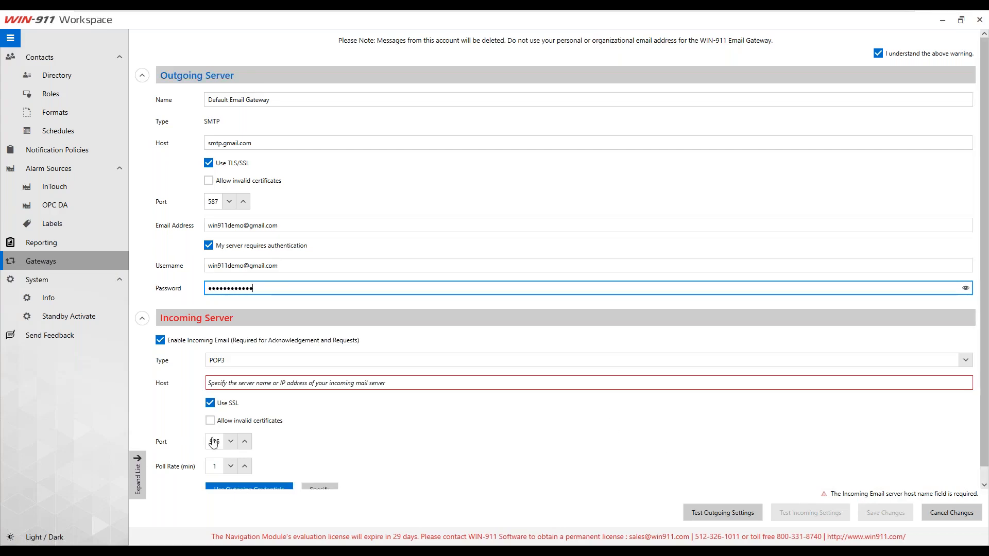
Step: Set incoming host pop.gmail.com, test the incoming server successfully, and save the gateway
left_click(263, 381)
type("pop.gmail.com")
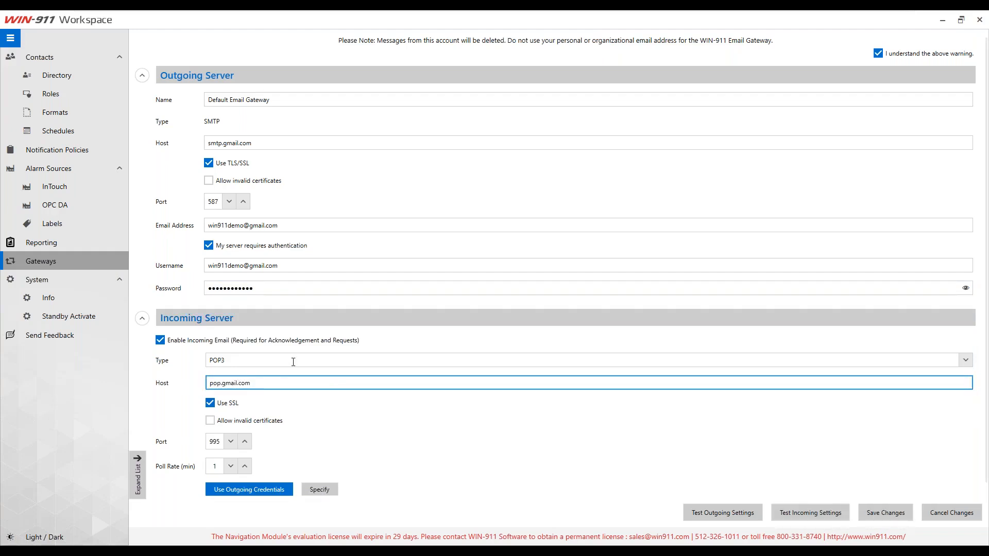
scroll(281, 379, "down", 1)
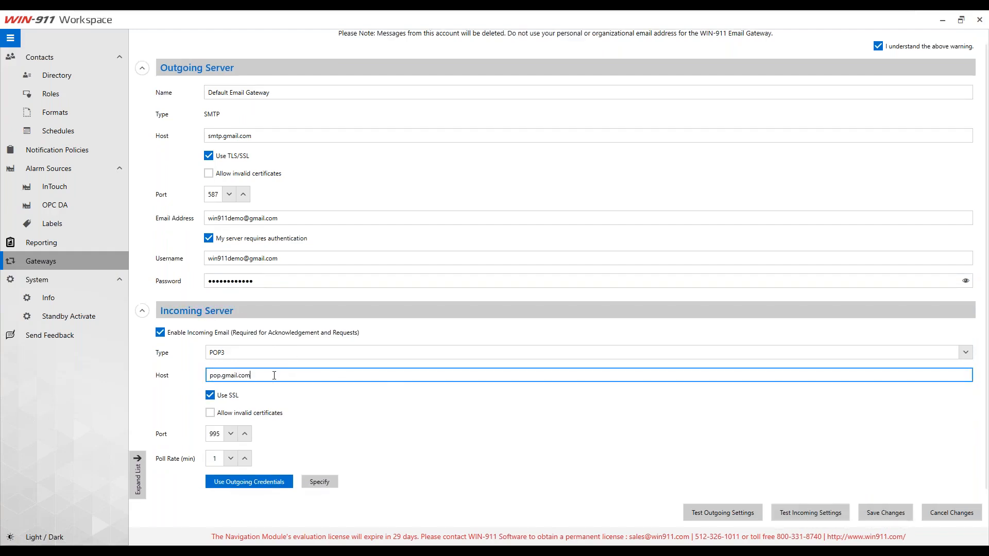
left_click(796, 514)
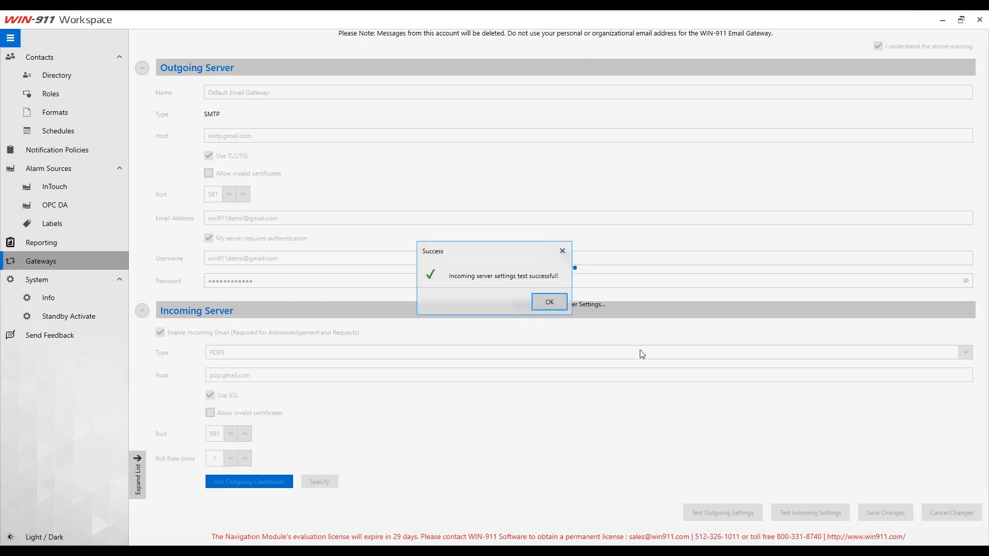
left_click(560, 304)
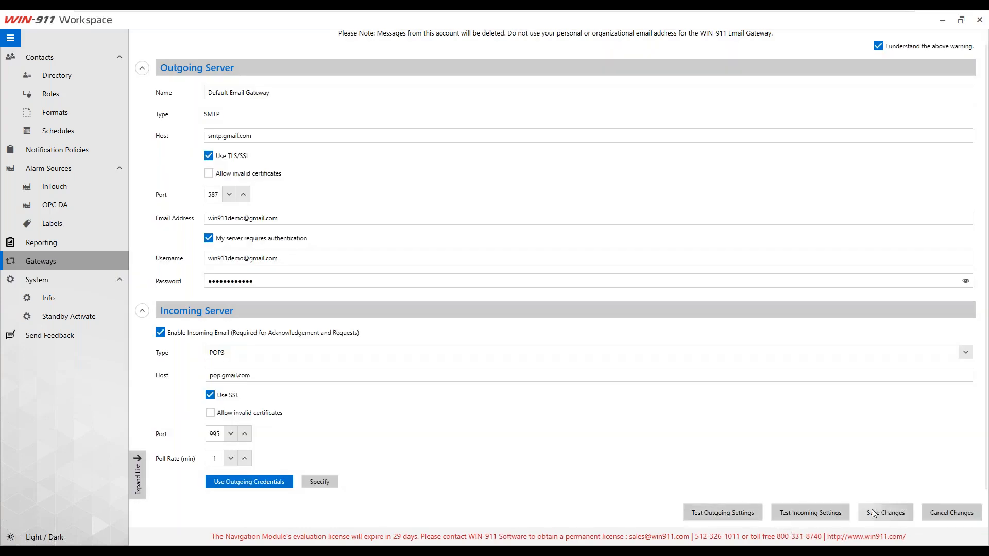
left_click(869, 513)
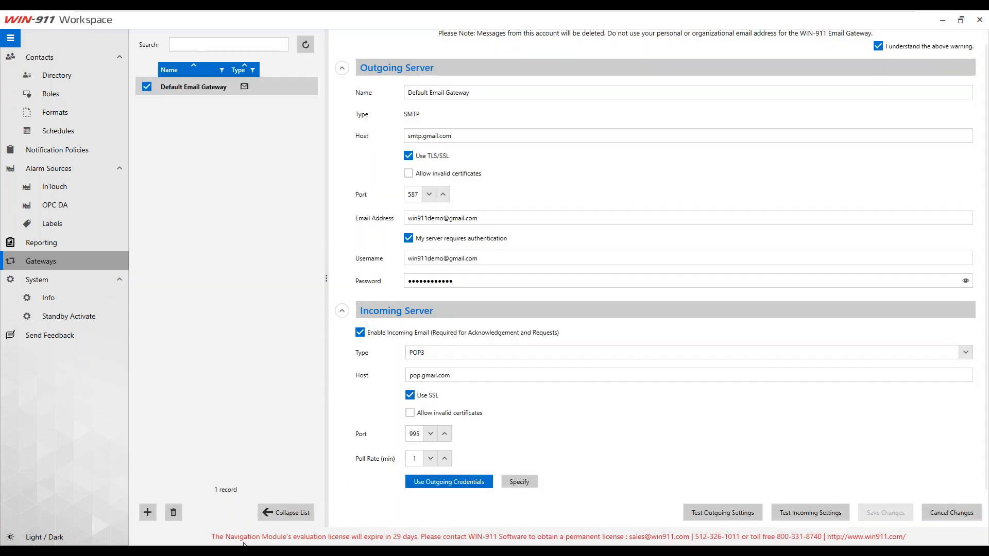
Step: Confirm in Log Viewer that the ReactTemp alarm's email notification succeeded
left_click(243, 550)
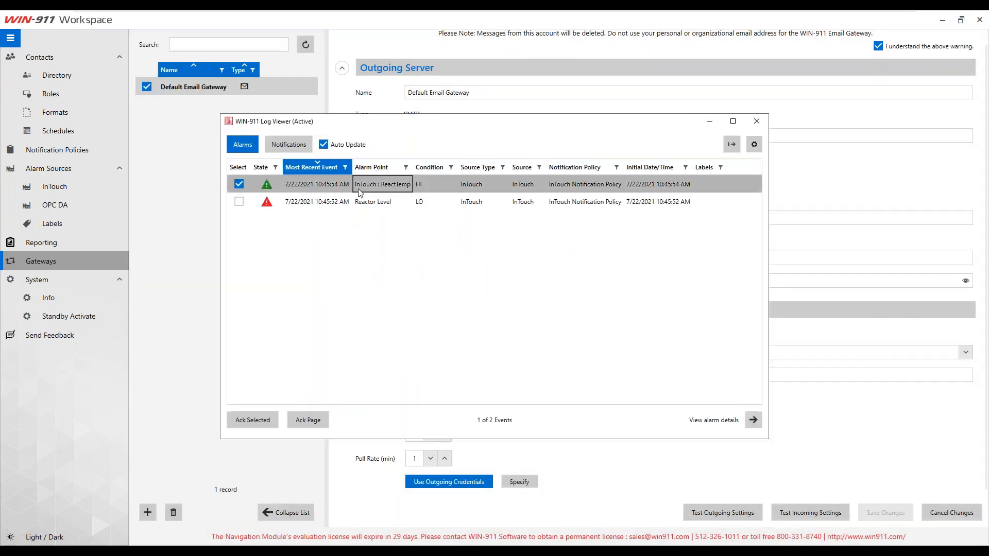
double_click(358, 186)
left_click(361, 247)
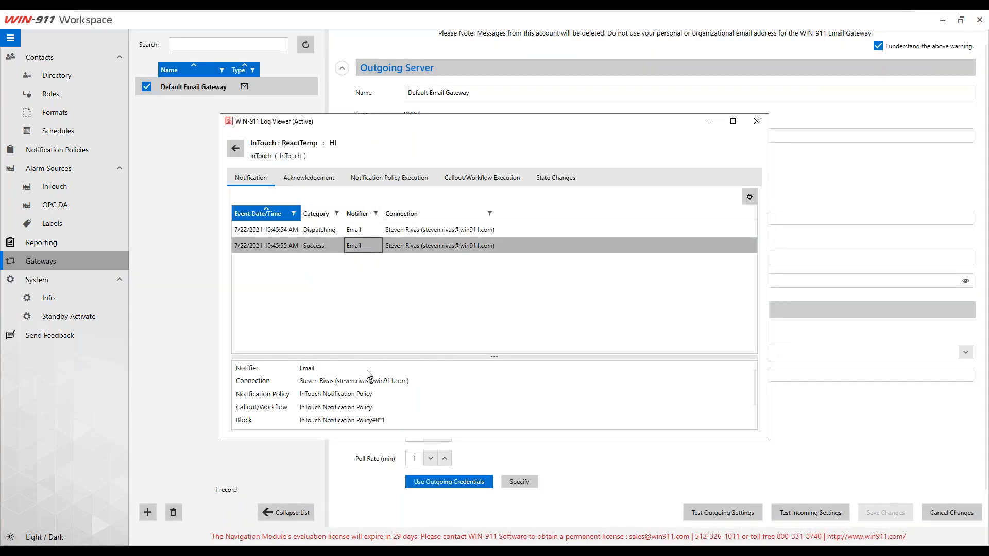
left_click(335, 233)
left_click(322, 246)
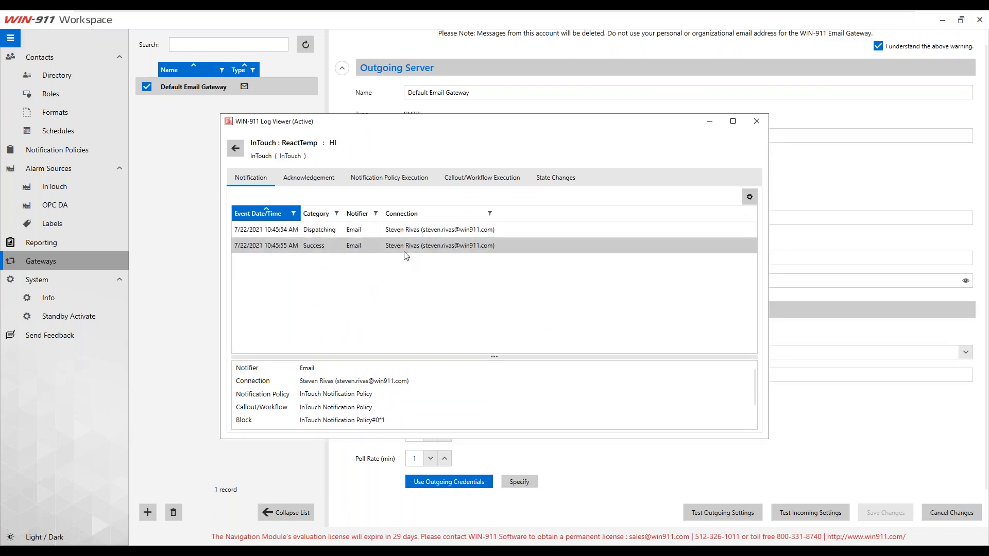
Step: Switch WIN-911 to Standby Mode via System > Standby Activate and confirm
left_click(175, 315)
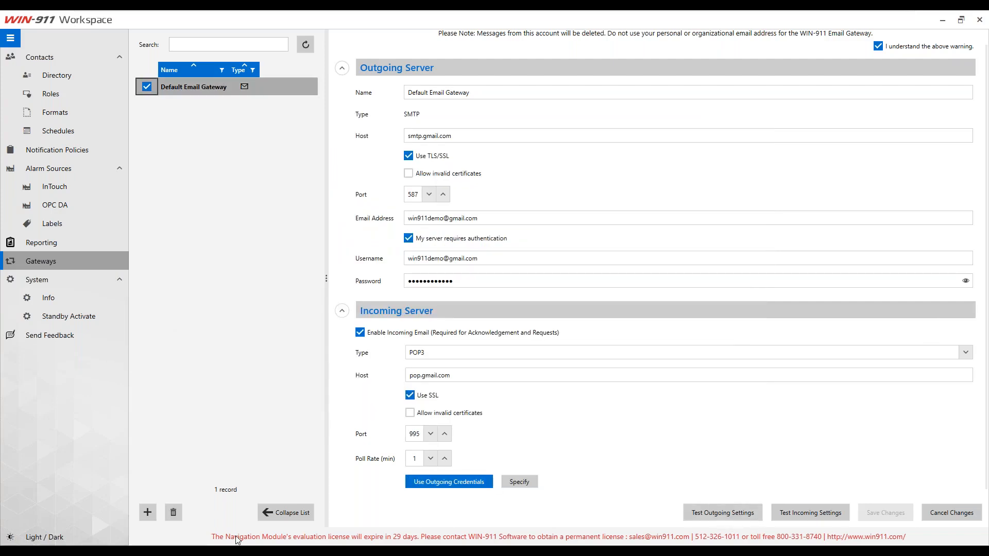
left_click(54, 300)
left_click(52, 317)
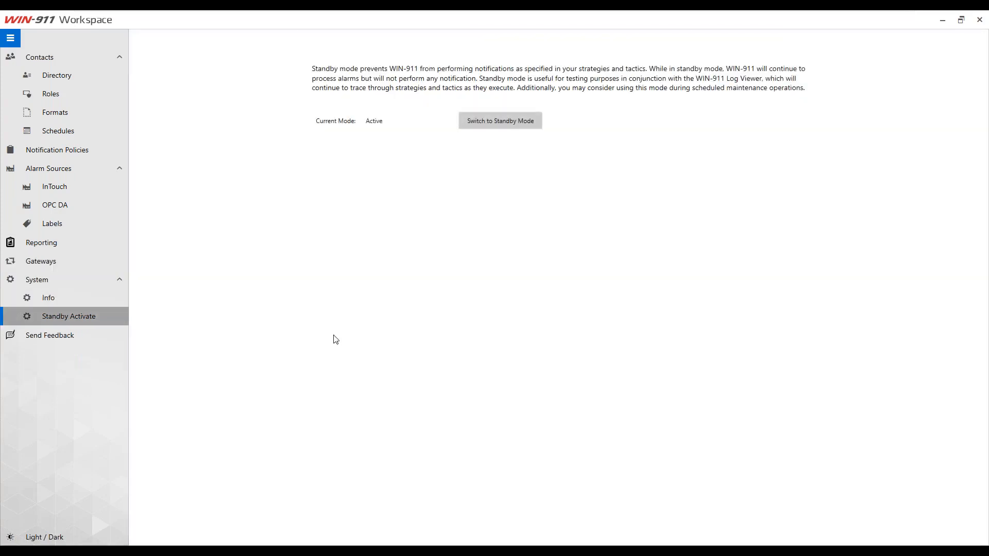
left_click(503, 126)
left_click(545, 303)
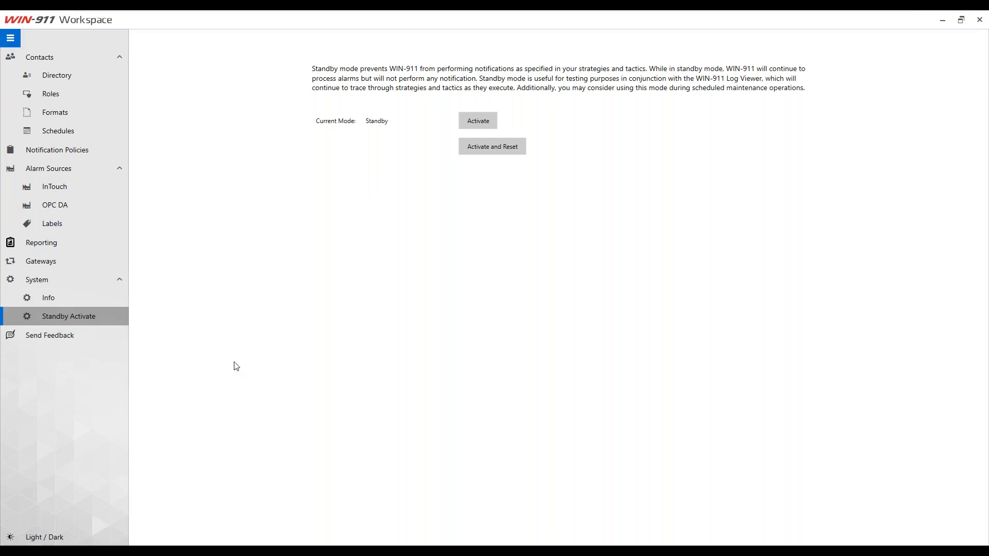
key("super")
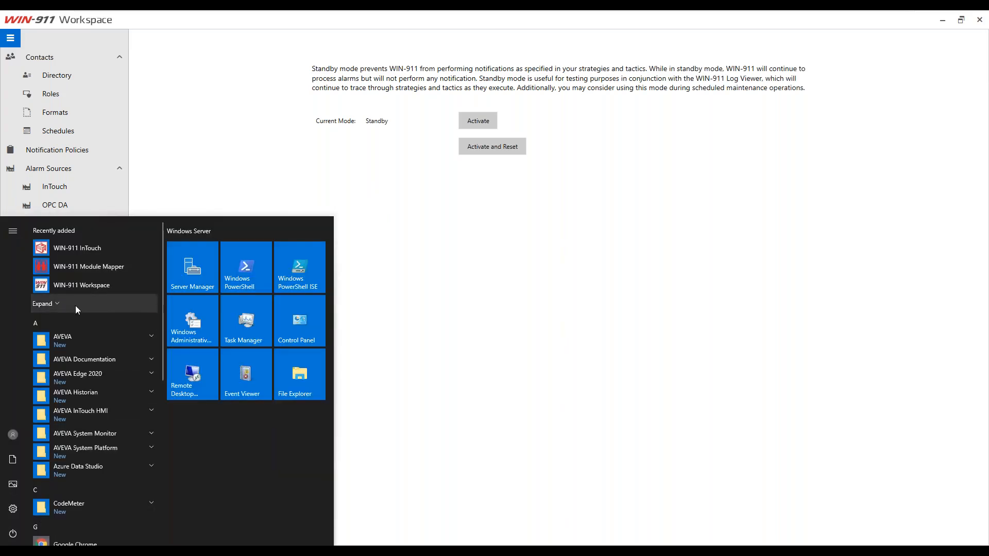
Step: Launch Operator Workspace and move the first contact's email connection to the bottom of the policy
left_click(75, 304)
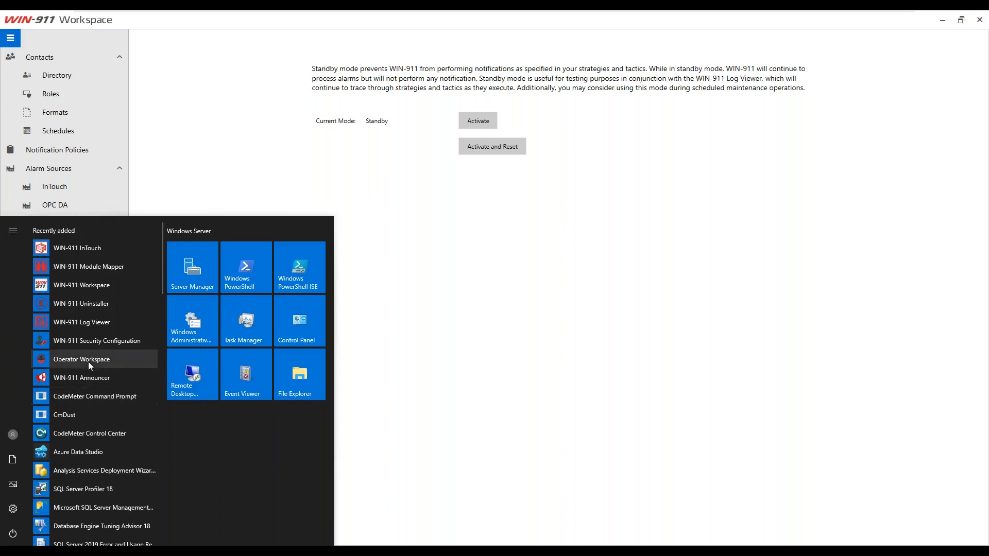
left_click(81, 359)
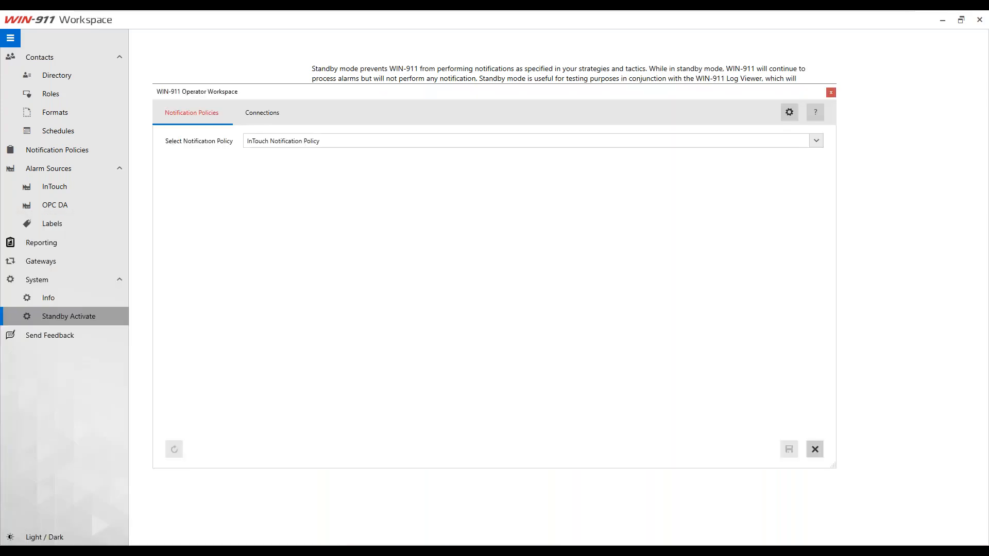
left_click(980, 19)
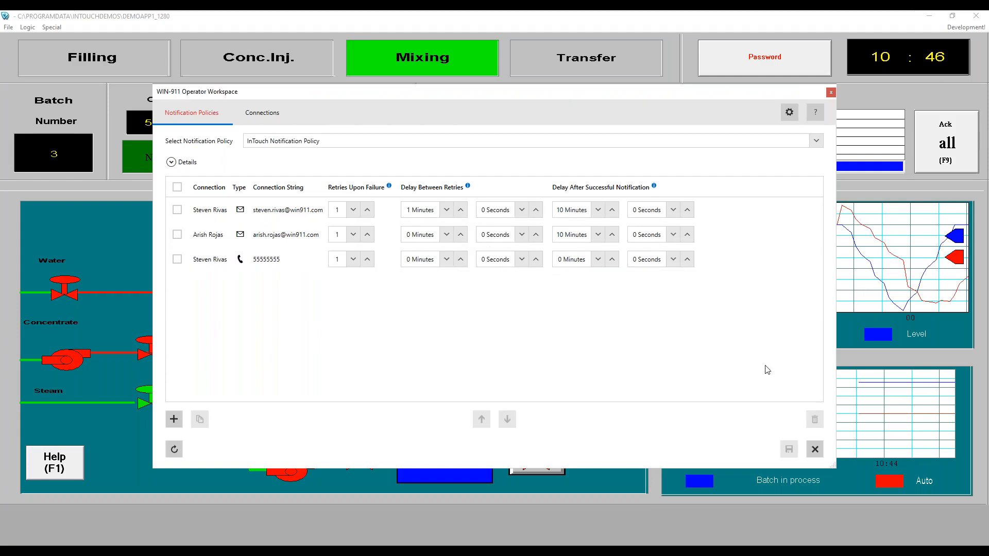
left_click(533, 359)
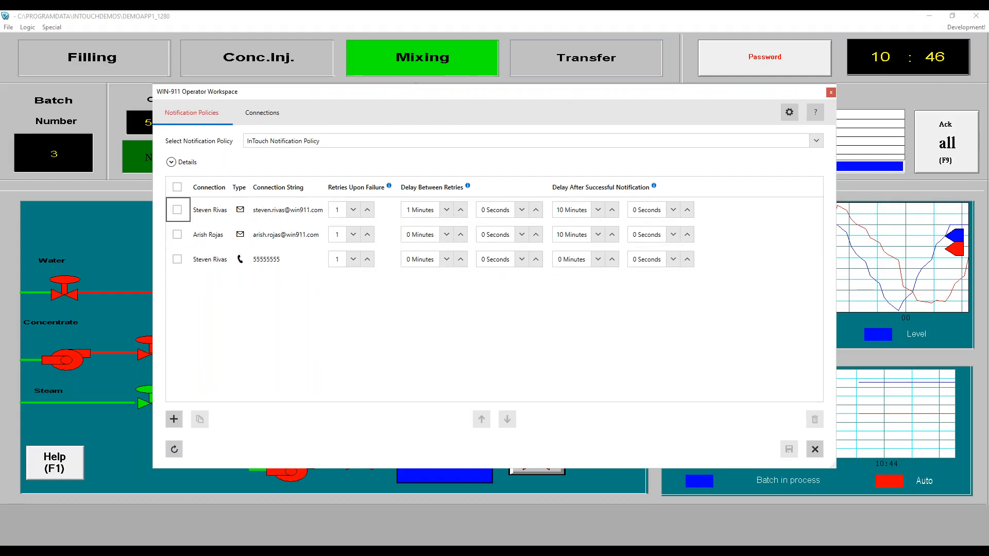
left_click(201, 211)
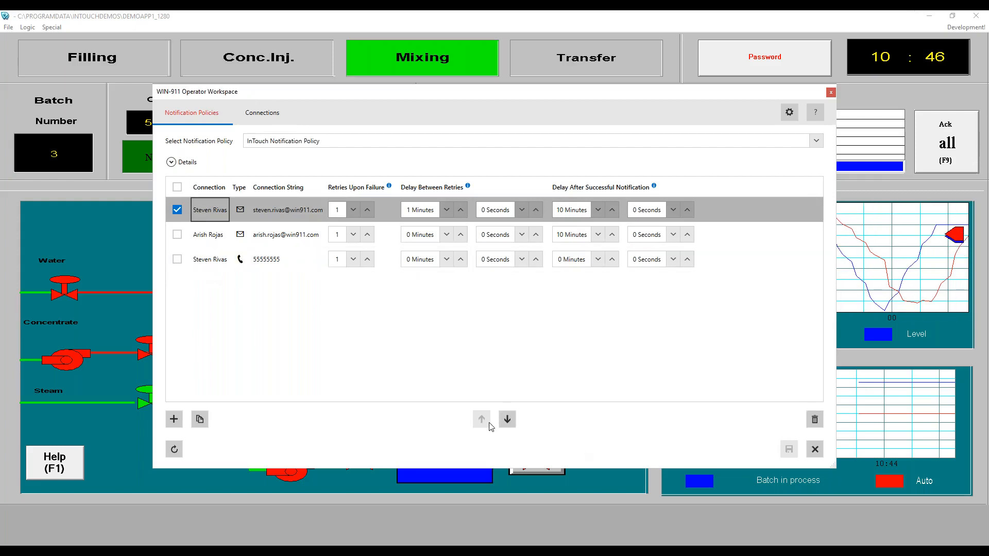
left_click(507, 420)
left_click(507, 419)
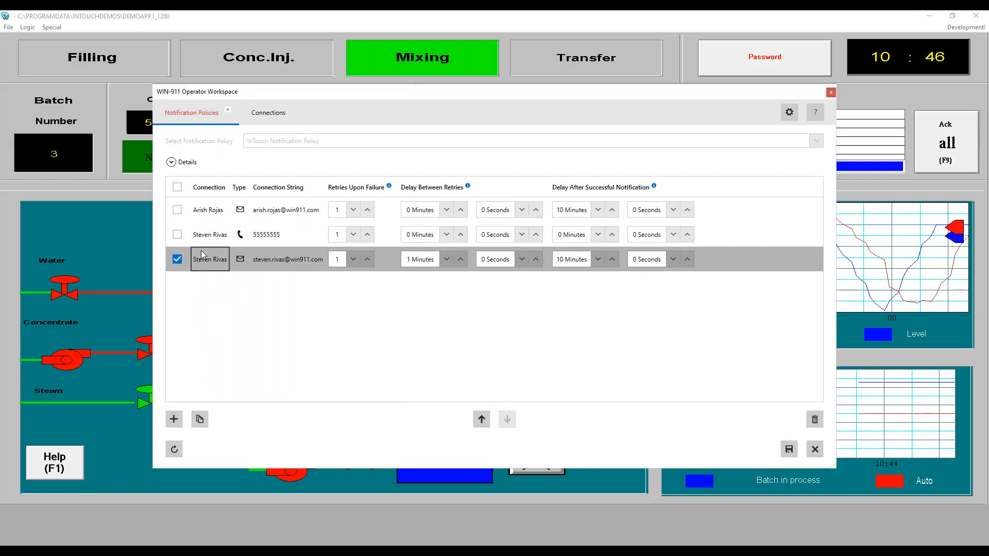
Step: Set that email connection's schedule to Never in Connections and save
left_click(193, 219)
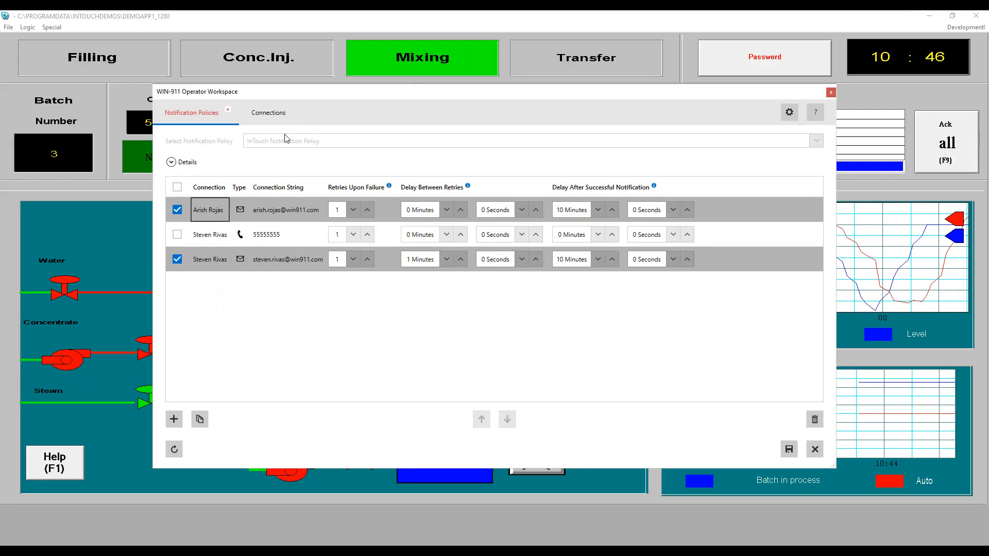
left_click(276, 114)
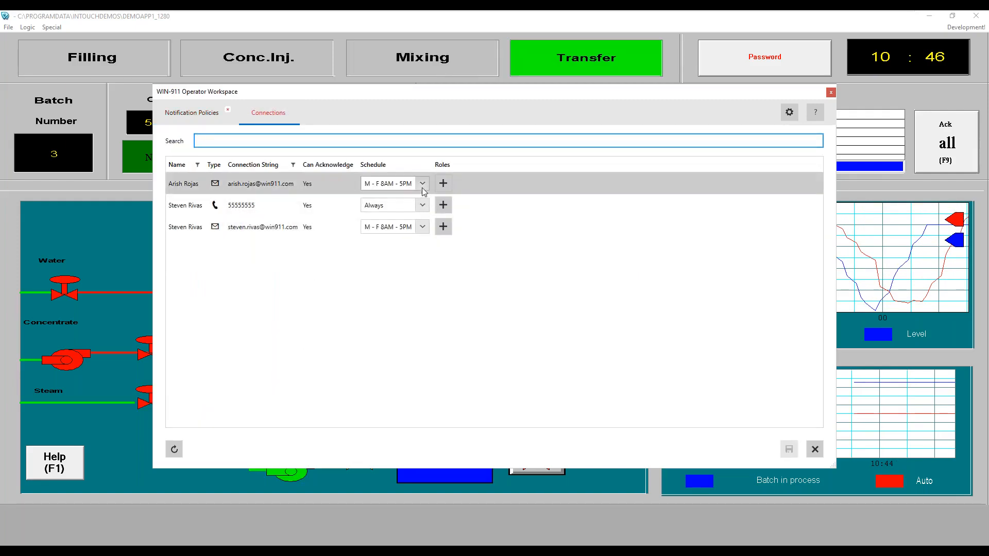
left_click(424, 232)
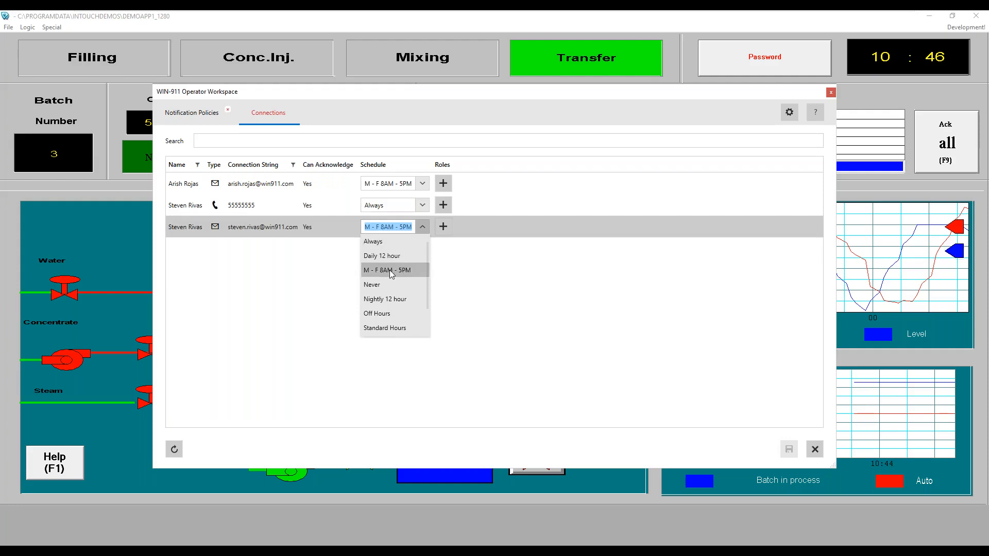
left_click(381, 286)
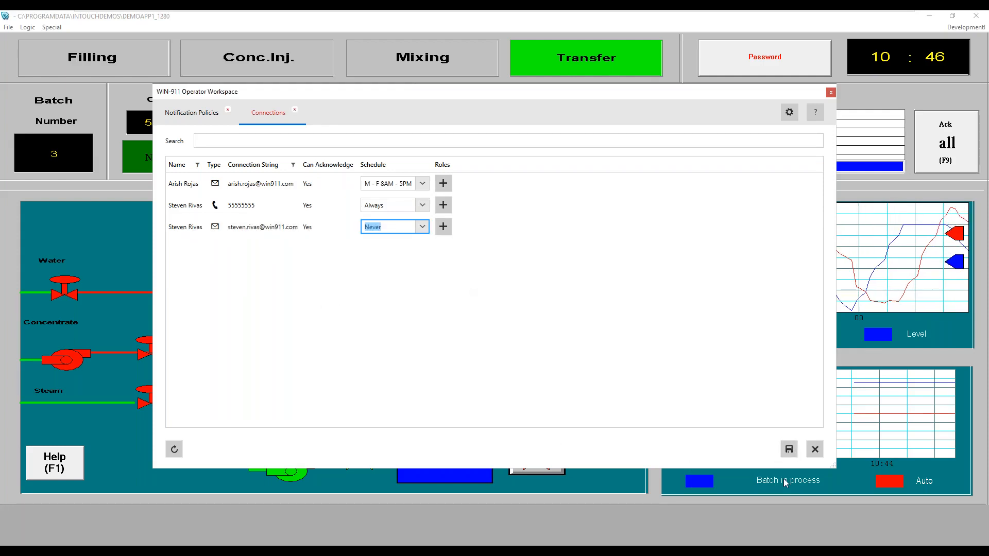
left_click(789, 449)
Step: Save the reordered InTouch Notification Policy and close Operator Workspace
left_click(831, 92)
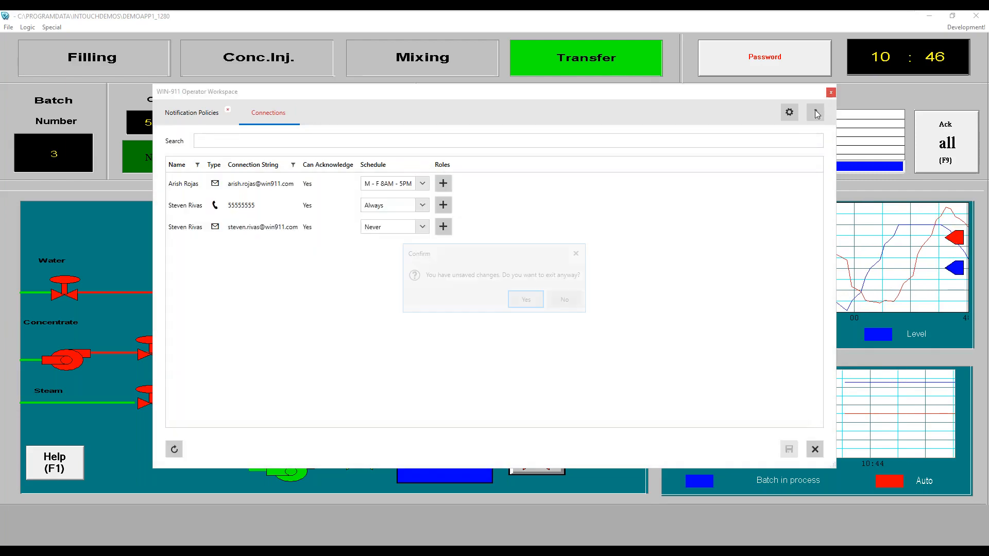
left_click(564, 299)
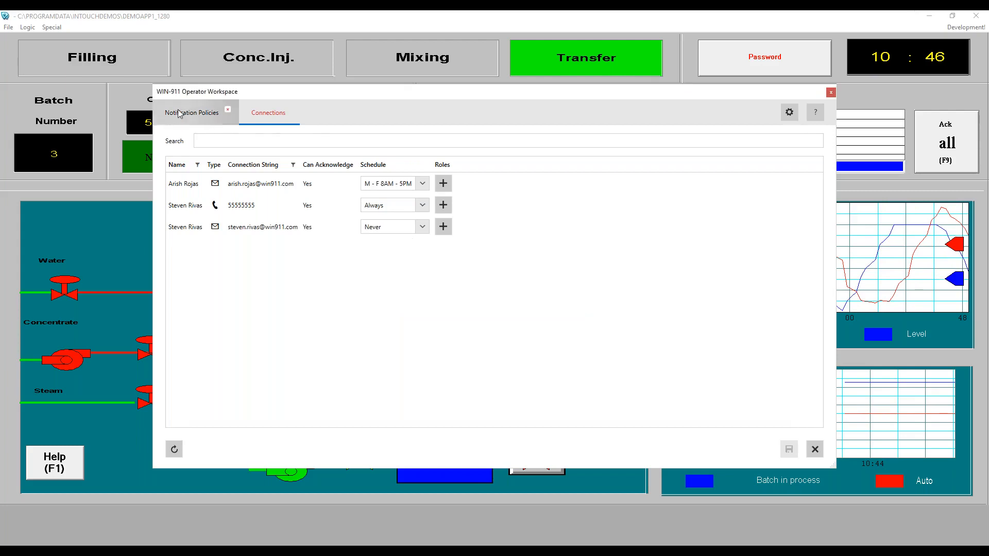
left_click(193, 112)
left_click(787, 450)
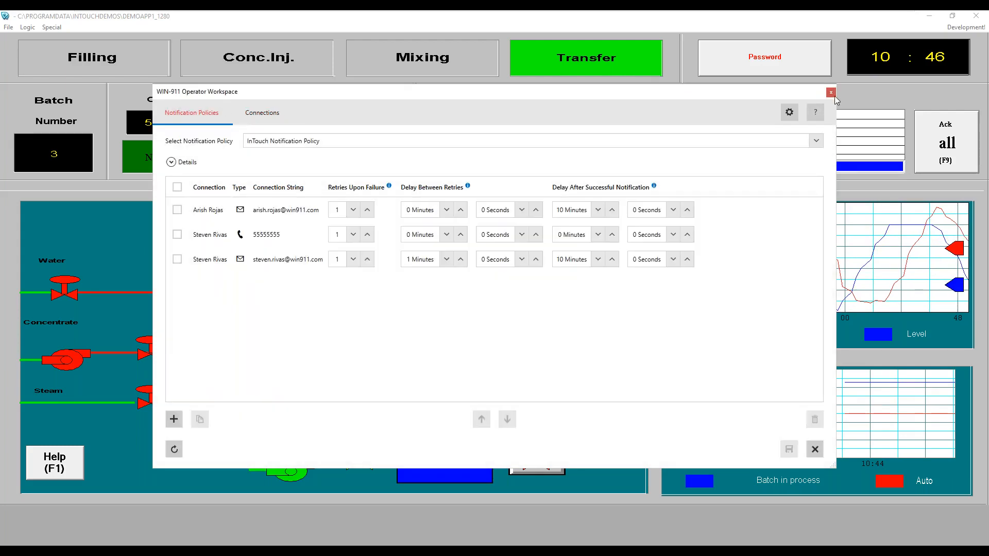
left_click(831, 92)
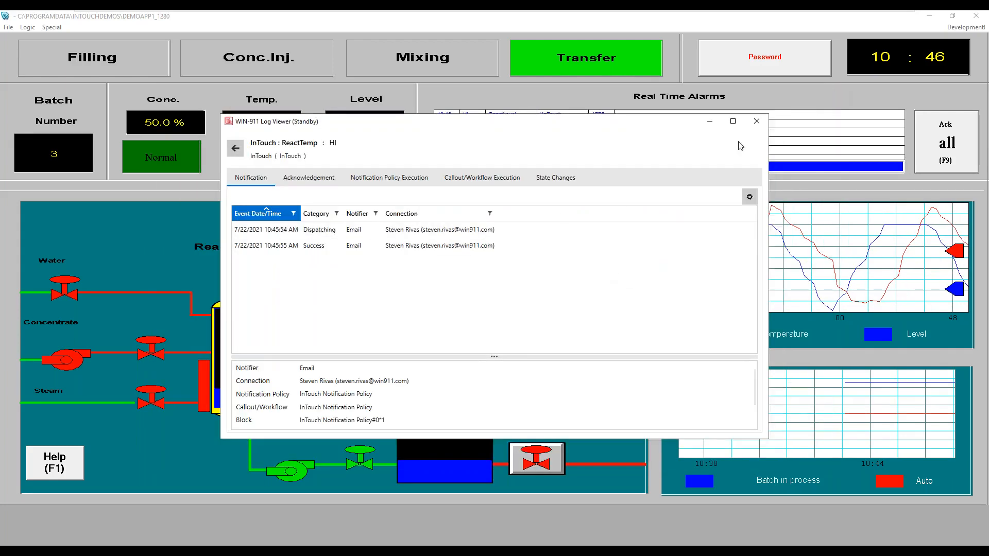
Step: Close Log Viewer, then launch and close Operator Workspace from recently added apps
left_click(756, 121)
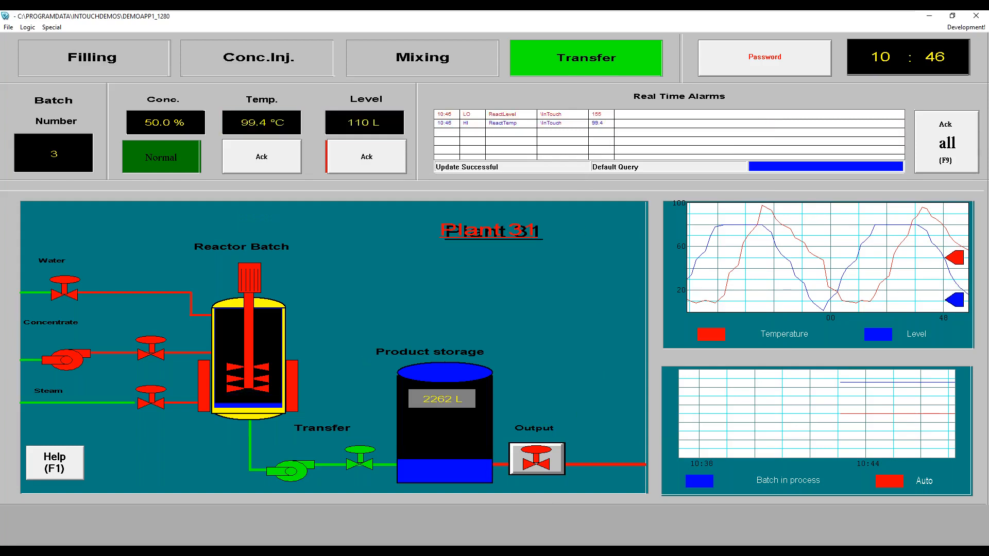
key("super")
left_click(61, 303)
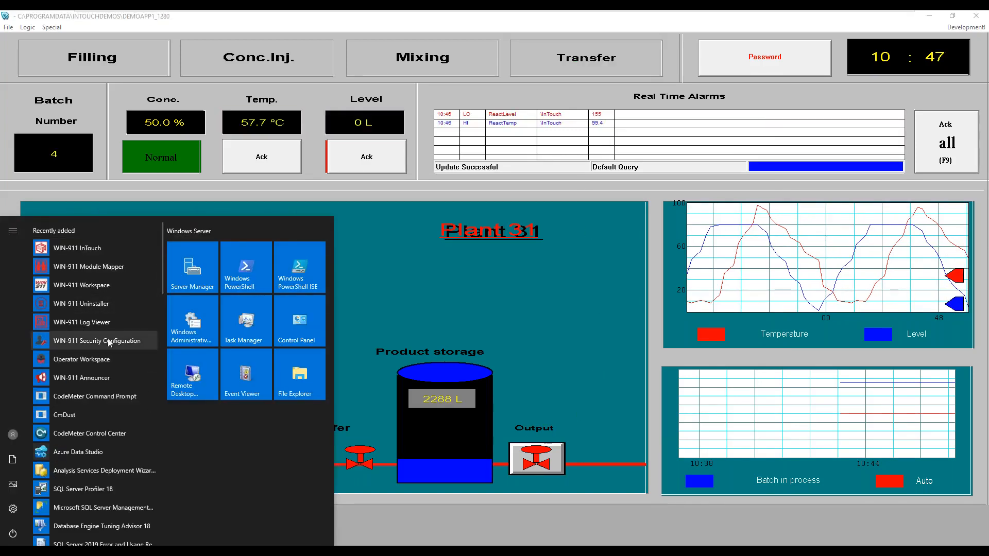
left_click(77, 359)
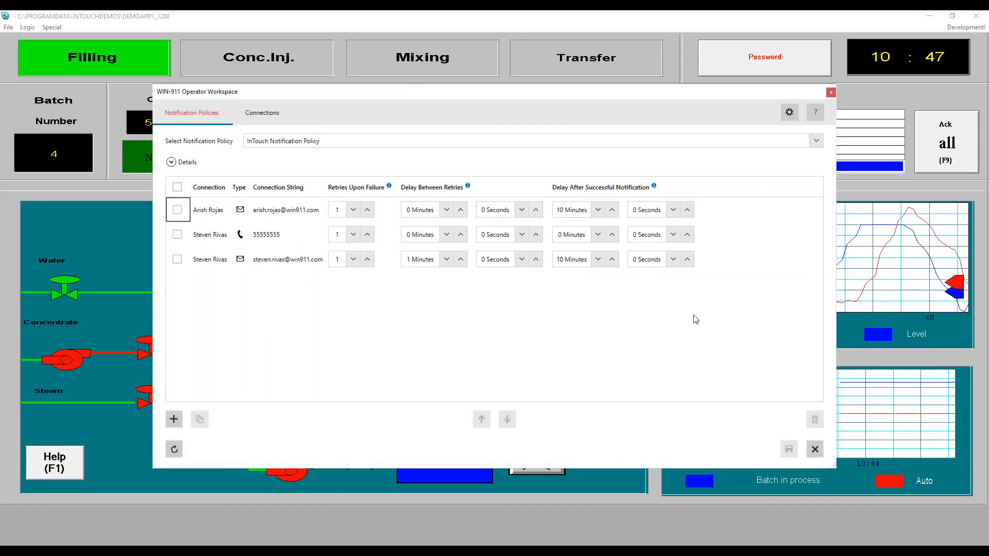
left_click(831, 93)
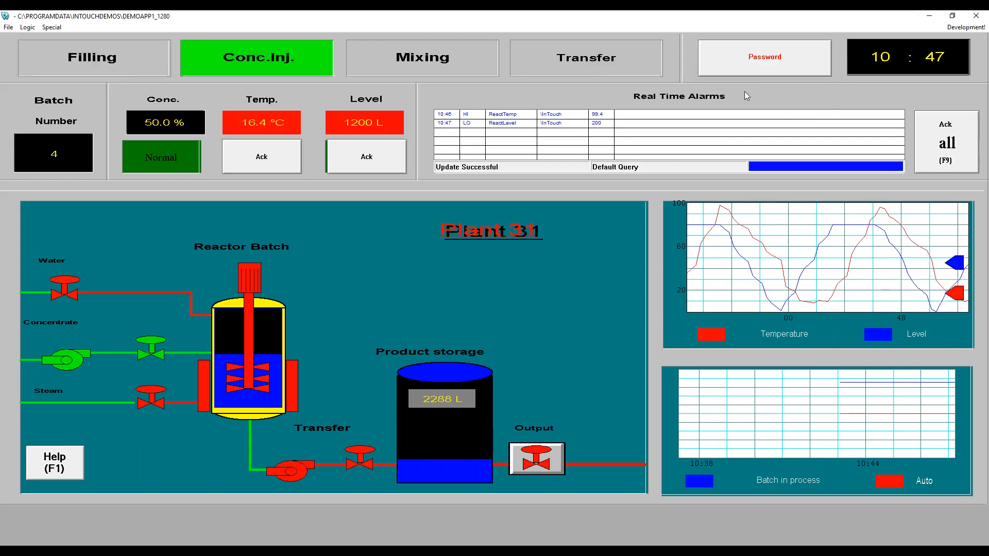
Step: Relaunch Operator Workspace over the InTouch HMI and reposition its window
key("super")
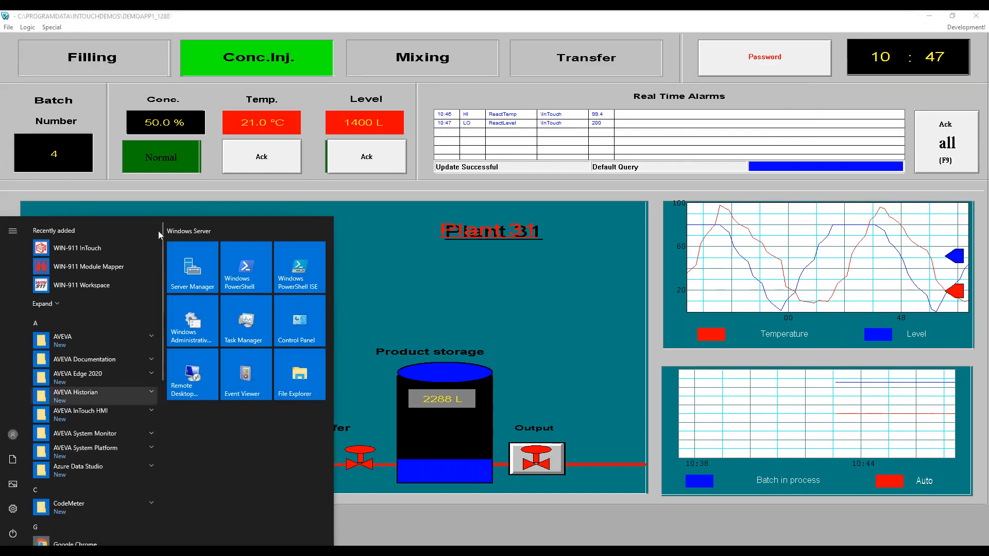
left_click(759, 97)
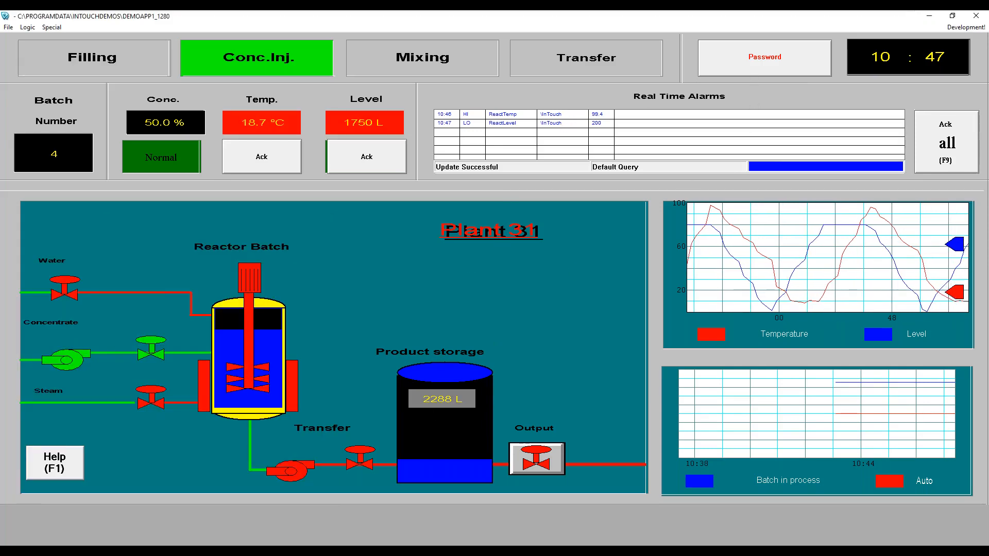
key("super")
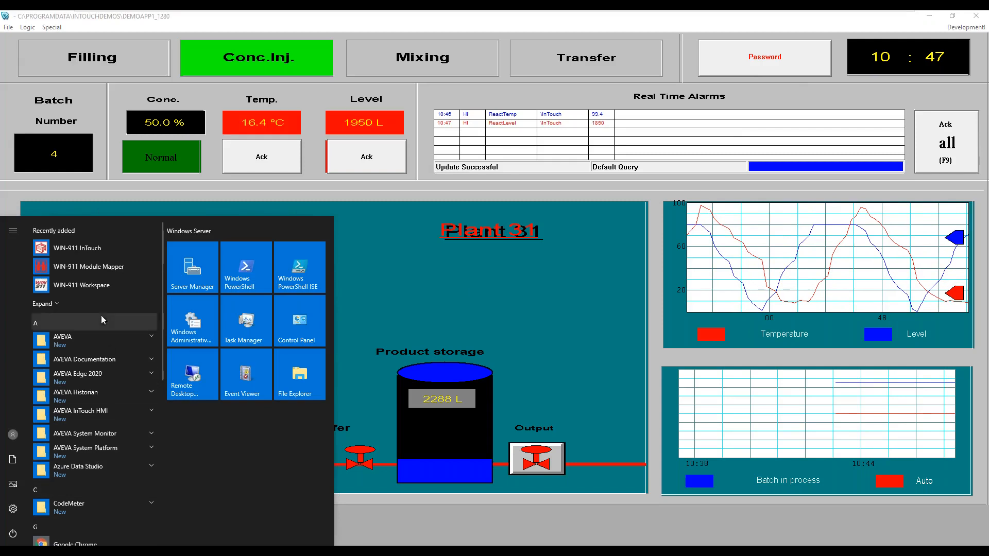
left_click(73, 303)
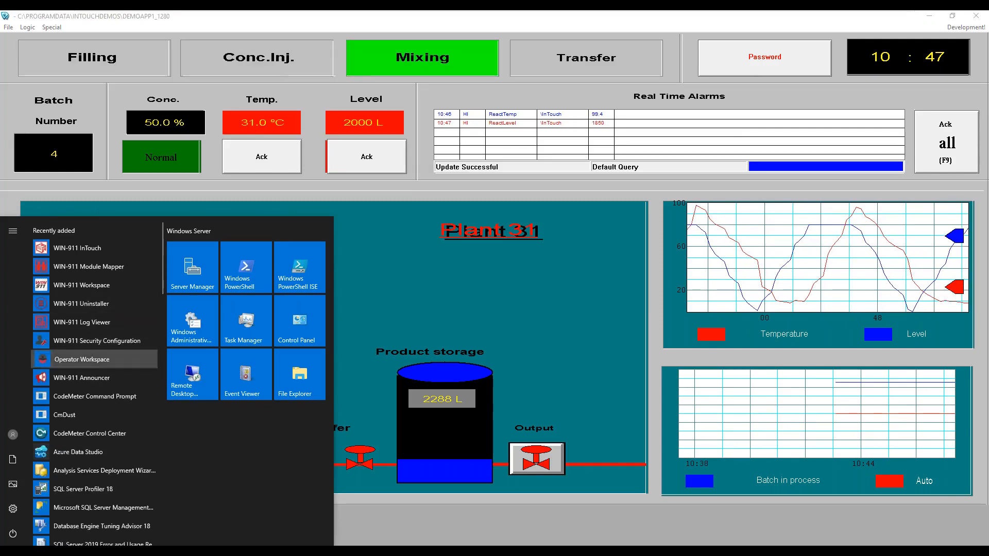
left_click(92, 360)
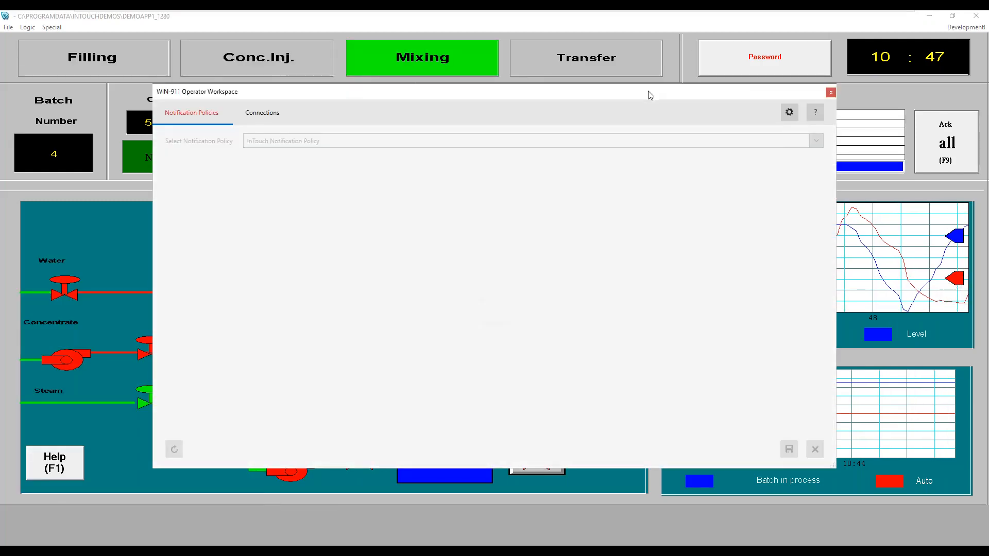
left_click_drag(647, 93, 583, 99)
Step: Close Operator Workspace, maximize InTouch, and start the PowerPoint slide show from the Demo slide
left_click(603, 30)
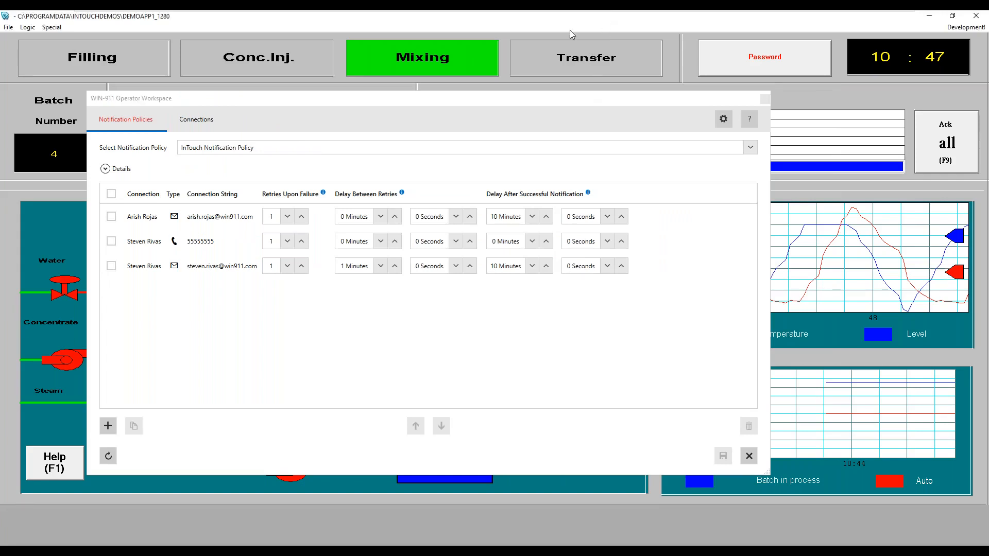
double_click(72, 20)
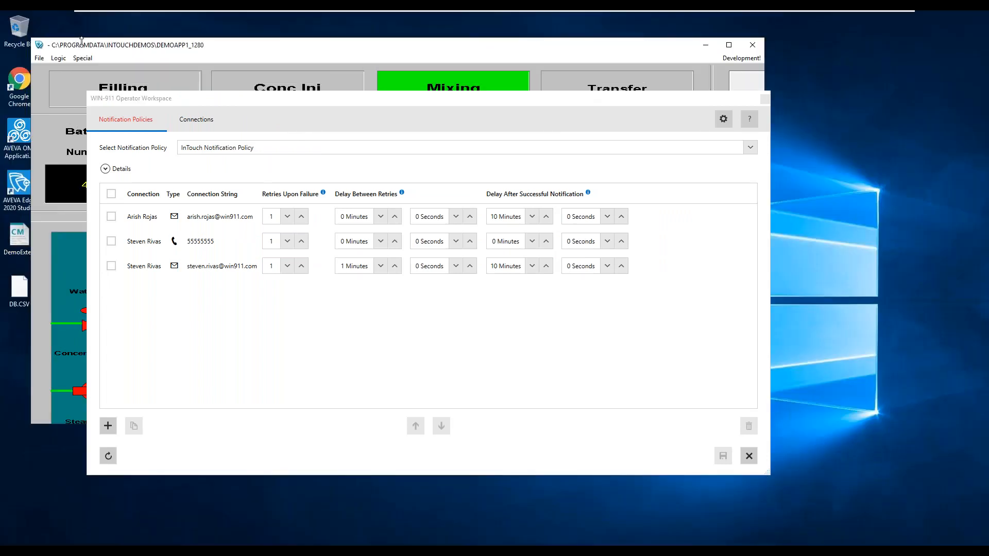
left_click_drag(252, 100, 255, 97)
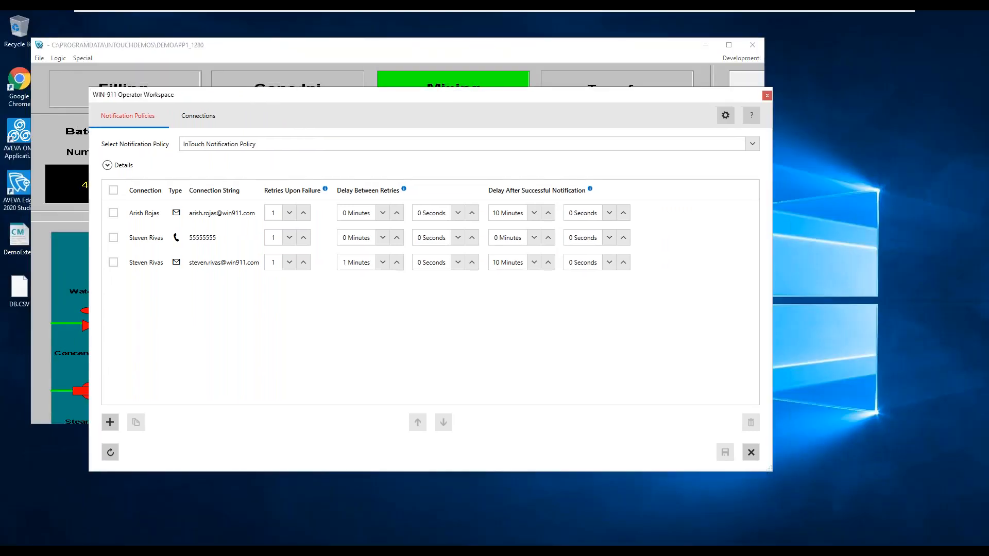
left_click(768, 96)
left_click(729, 45)
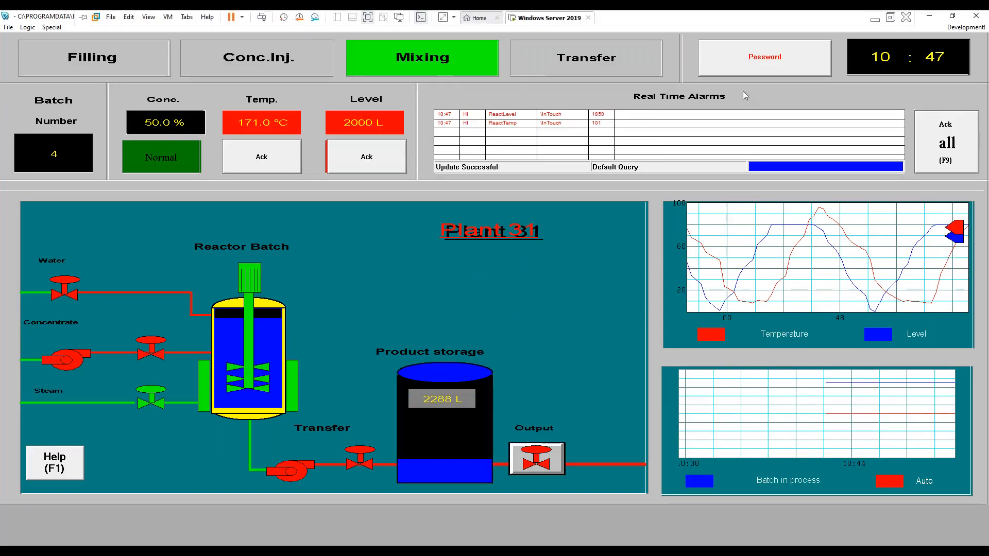
left_click(875, 20)
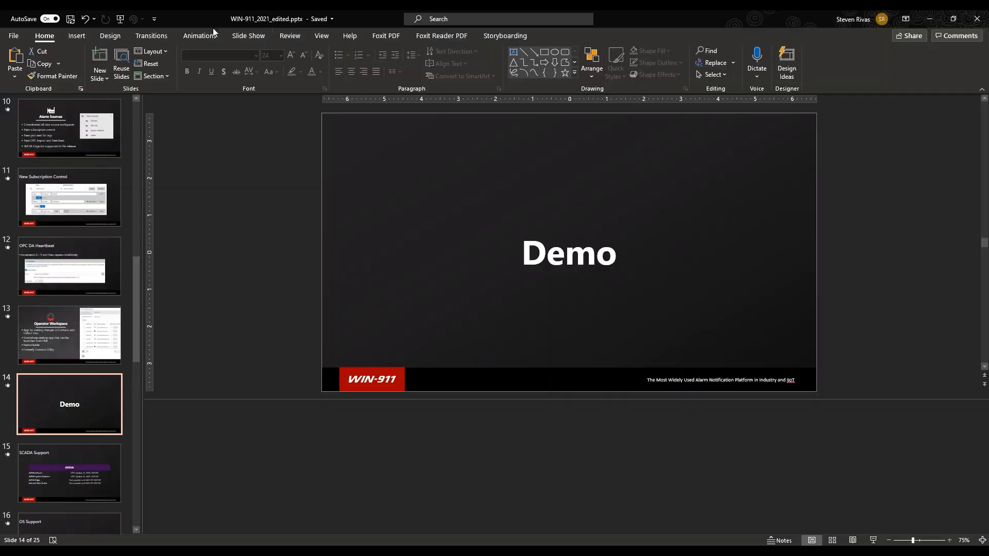
left_click(874, 541)
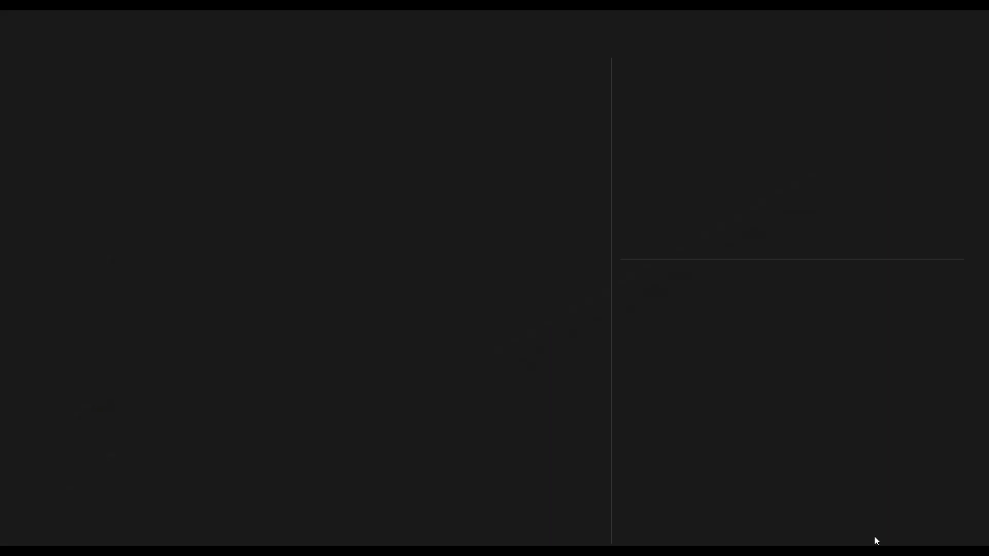